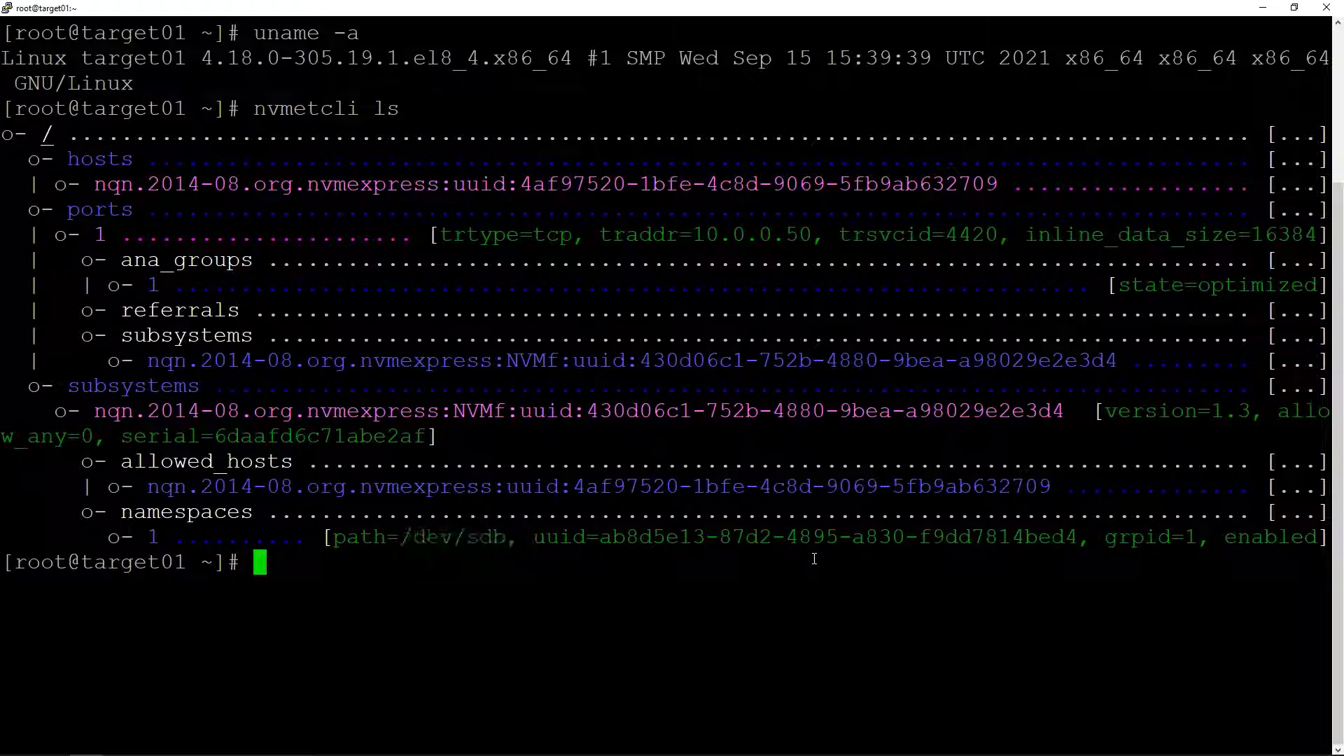
pyautogui.moveTo(611, 539); pyautogui.dragTo(1078, 535)
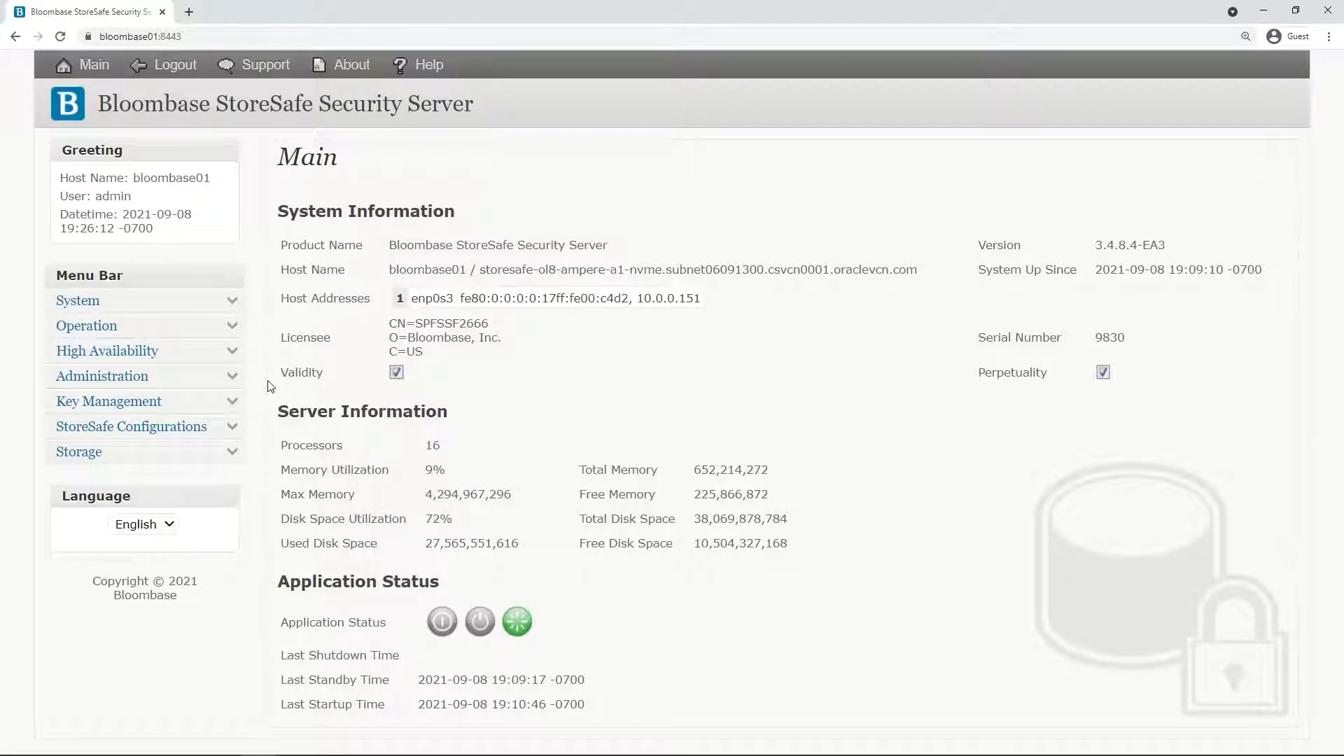
# In the Bloombase StoreSafe web console, list the key wrappers and start adding a new one with Local as key source.
pyautogui.click(231, 401)
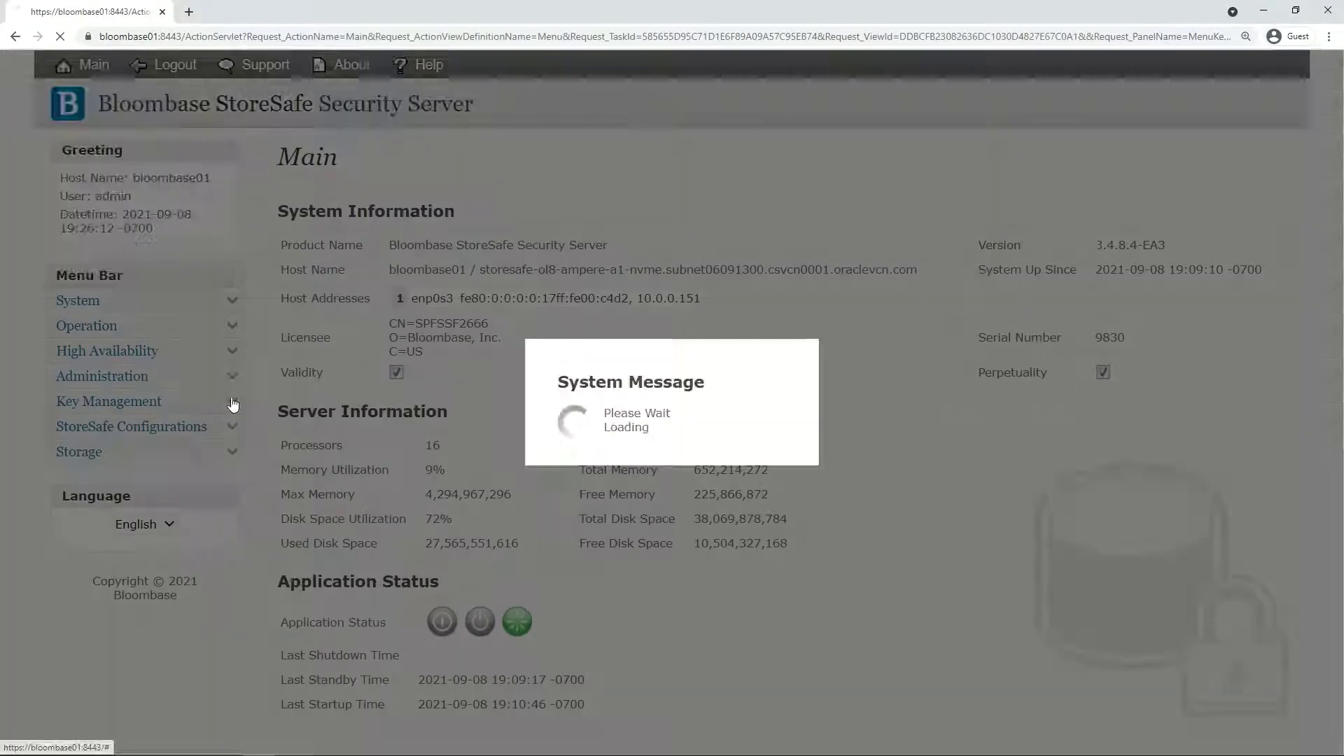
pyautogui.click(141, 521)
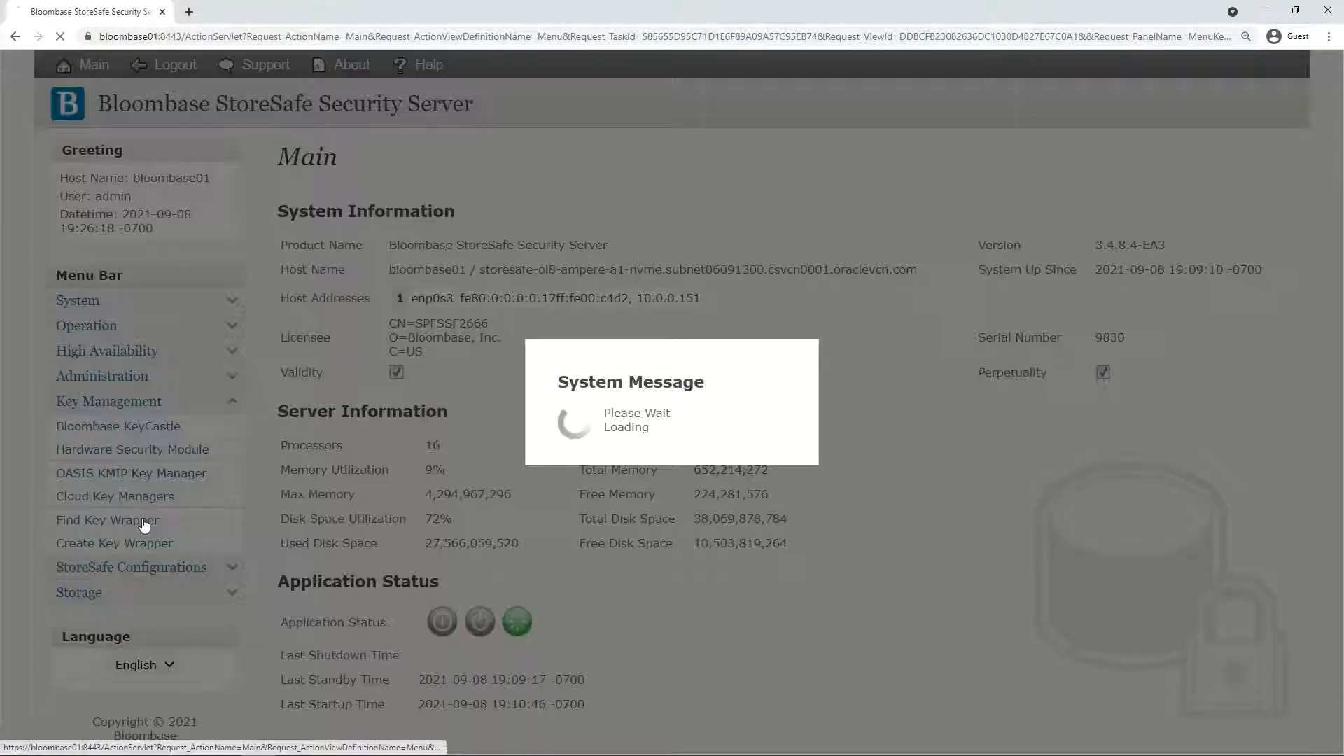
pyautogui.click(717, 319)
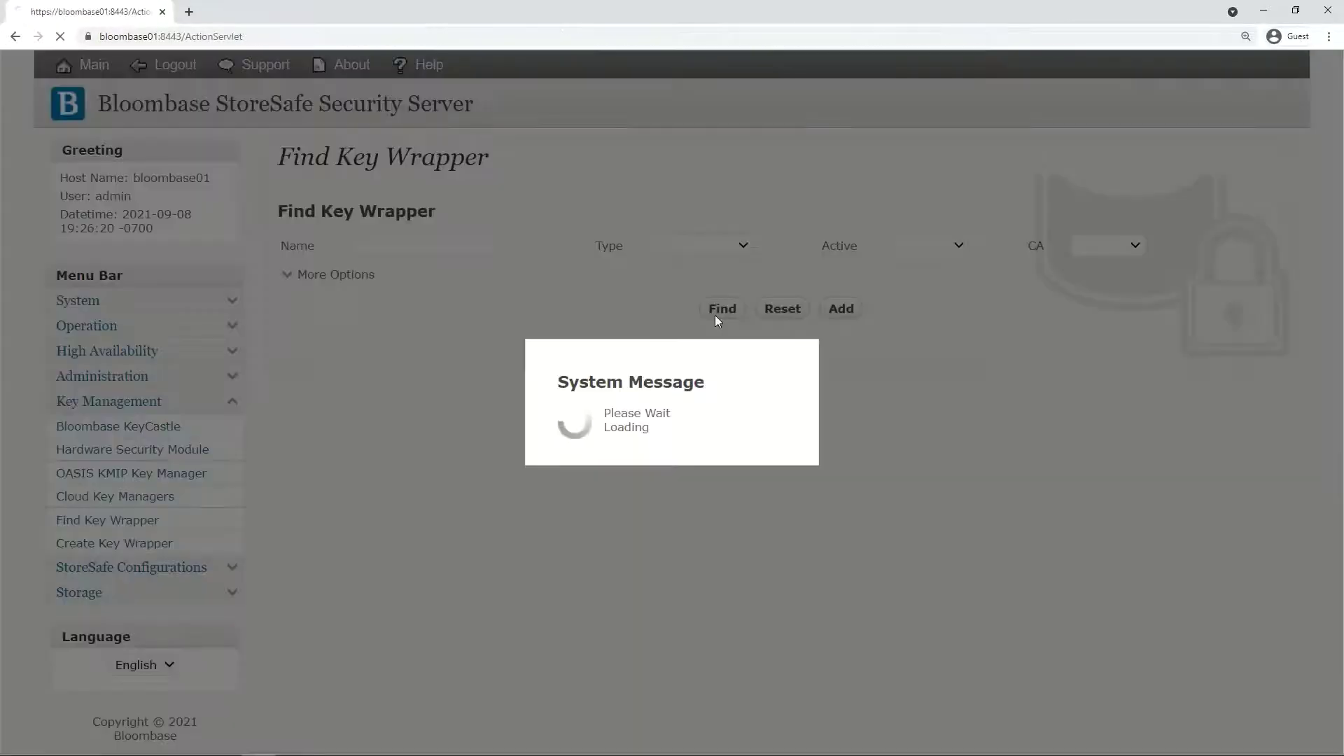
pyautogui.click(843, 312)
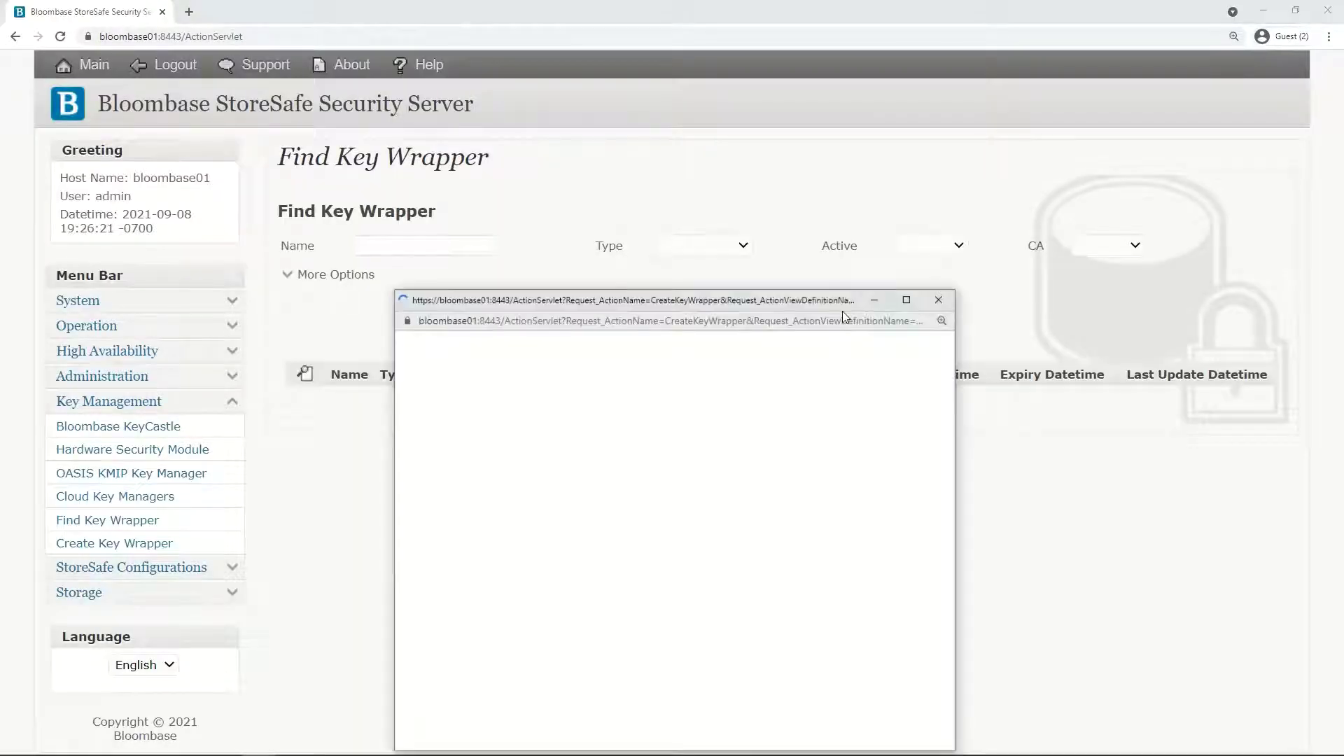
pyautogui.click(630, 406)
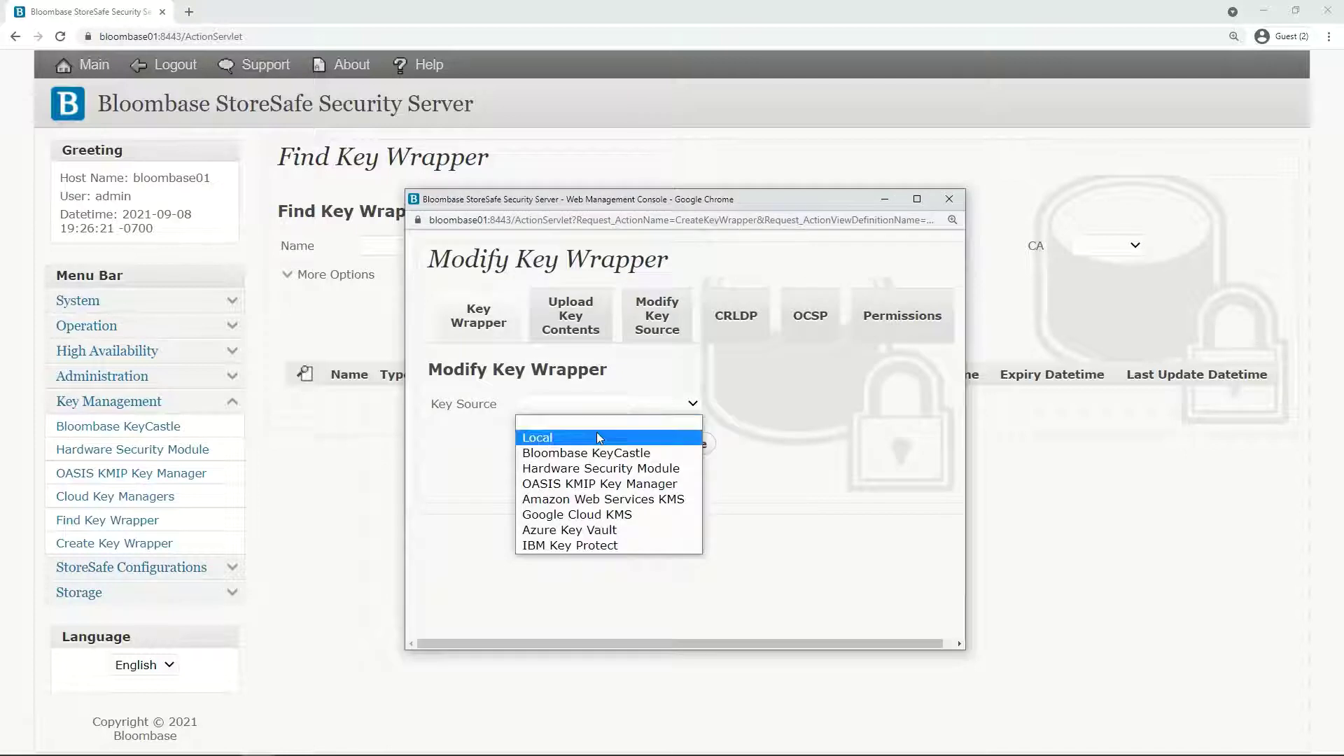
pyautogui.click(598, 436)
# Name the new key wrapper key01 and check its key source and type.
pyautogui.click(626, 403)
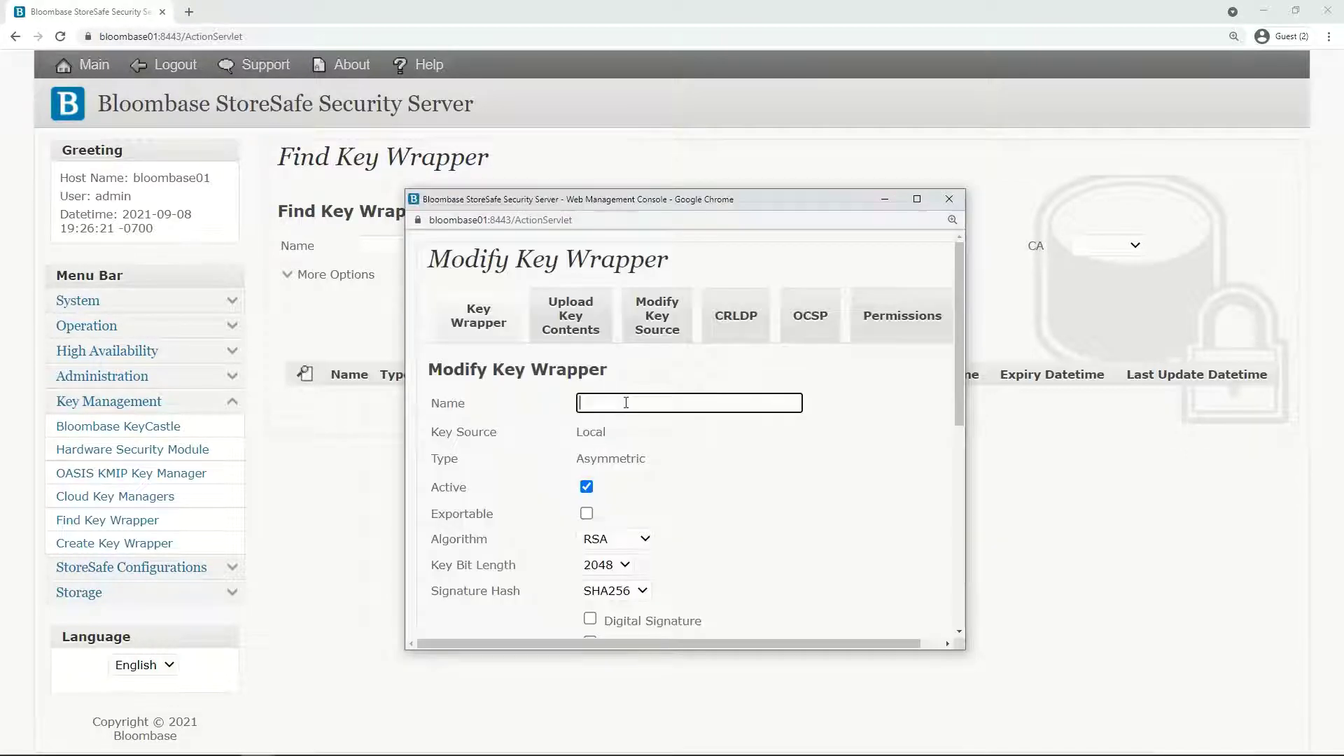
pyautogui.click(624, 438)
pyautogui.doubleClick(599, 434)
pyautogui.click(652, 467)
pyautogui.moveTo(652, 467); pyautogui.dragTo(572, 467)
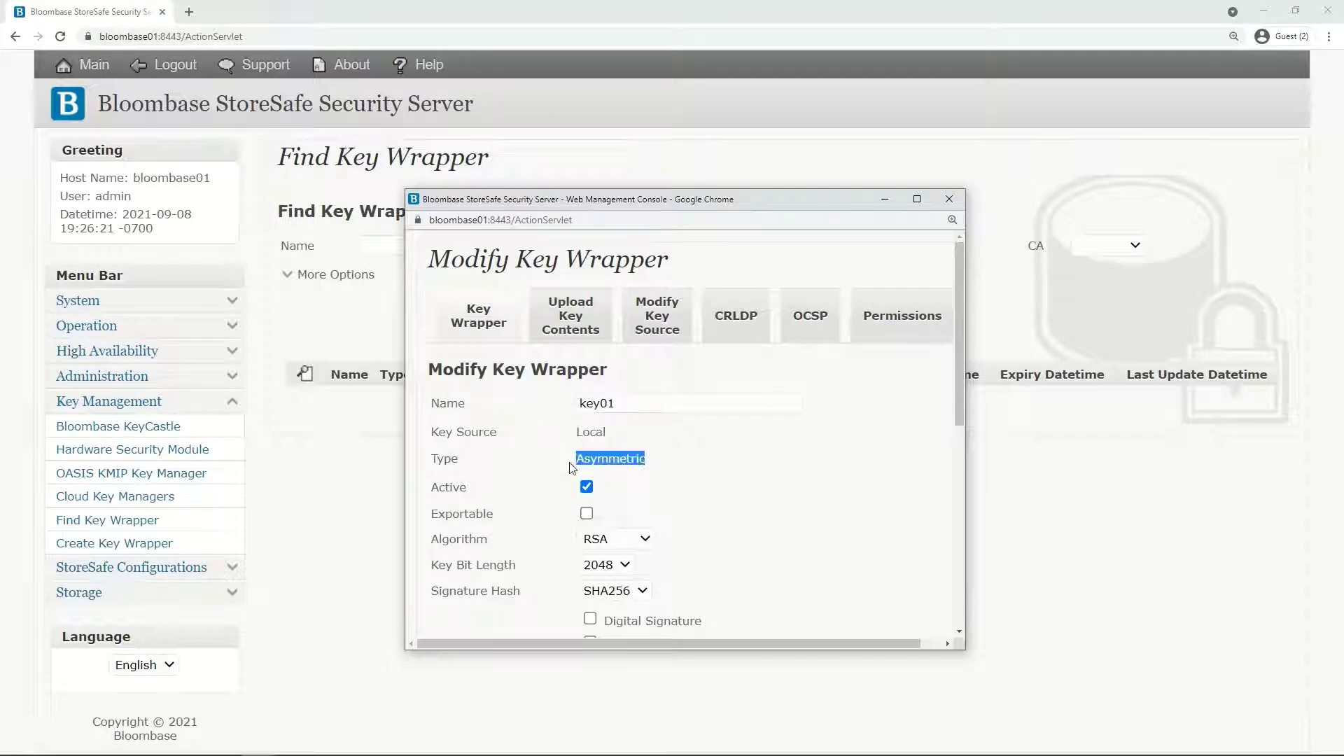
pyautogui.click(634, 489)
# Set key01's algorithm to McEliece, key bit length to 2048 and signature hash to qTESLA-I.
pyautogui.scroll(-2, 633, 489)
pyautogui.click(633, 399)
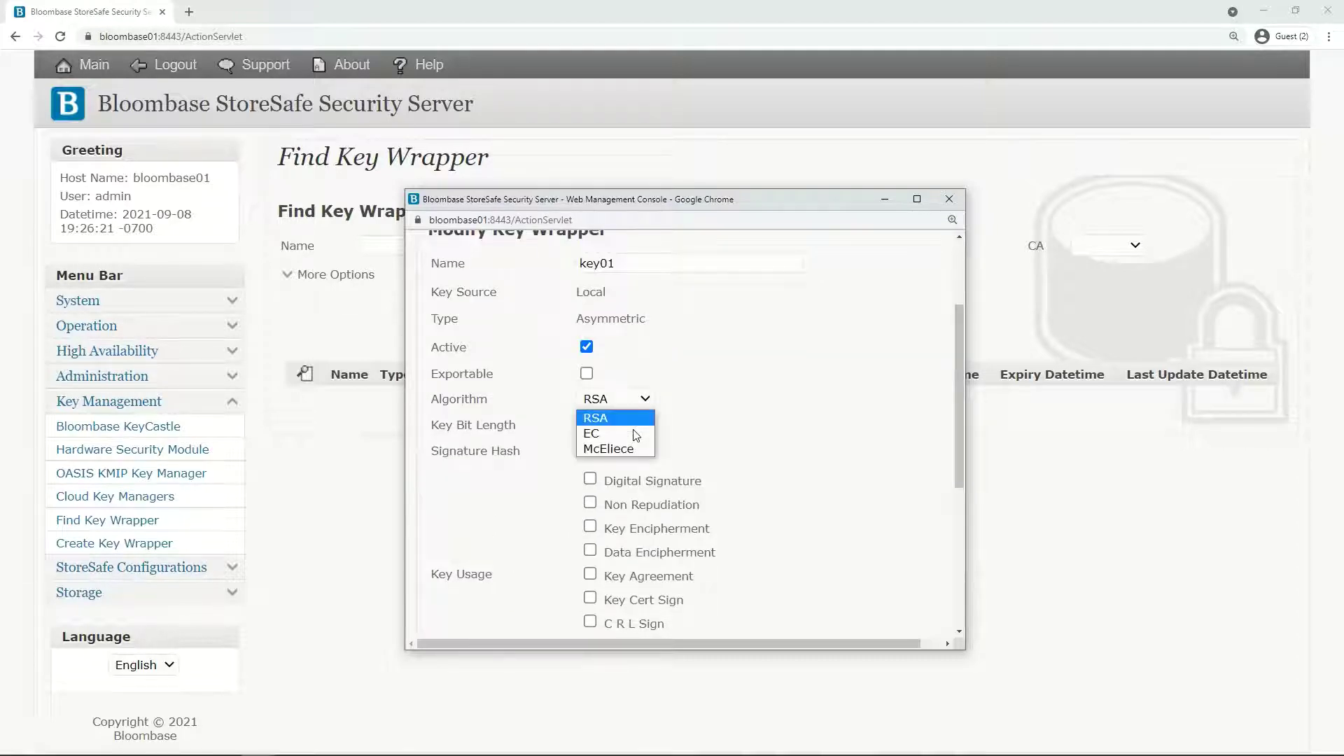
pyautogui.click(628, 448)
pyautogui.scroll(-4, 649, 404)
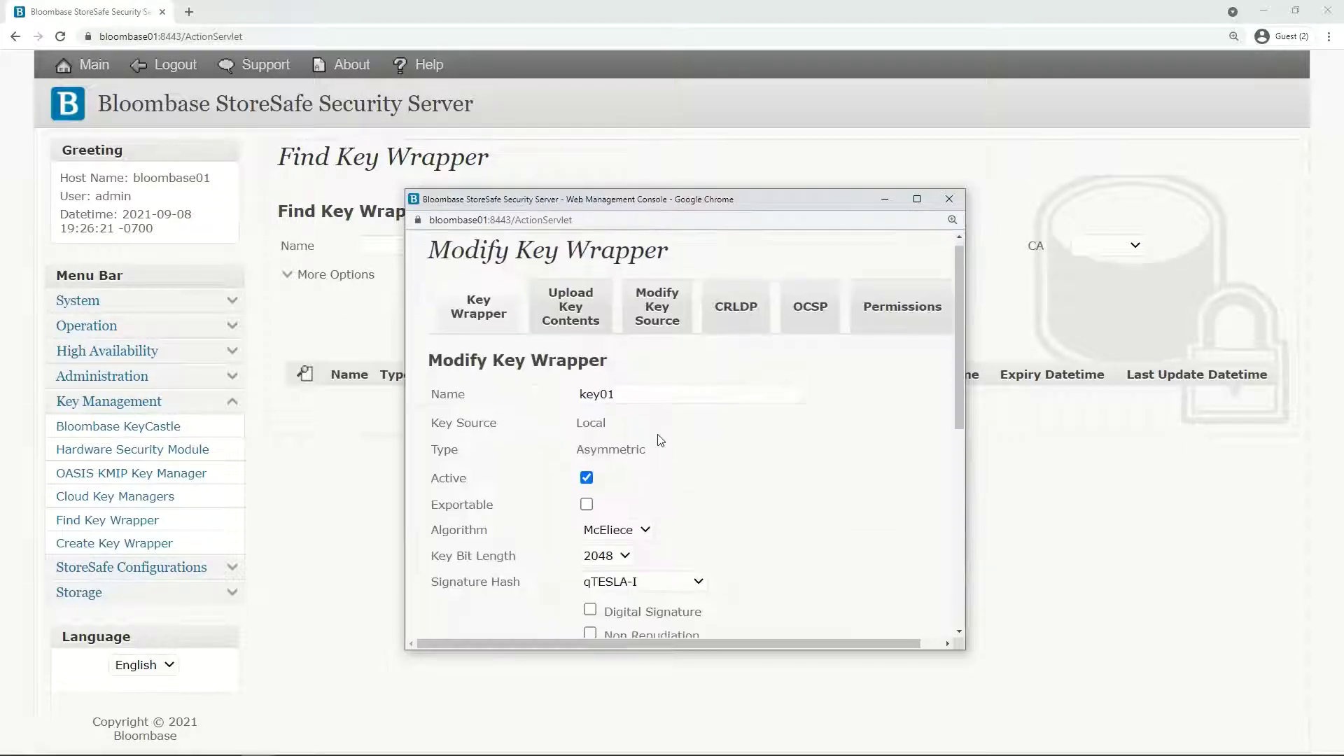
pyautogui.click(615, 289)
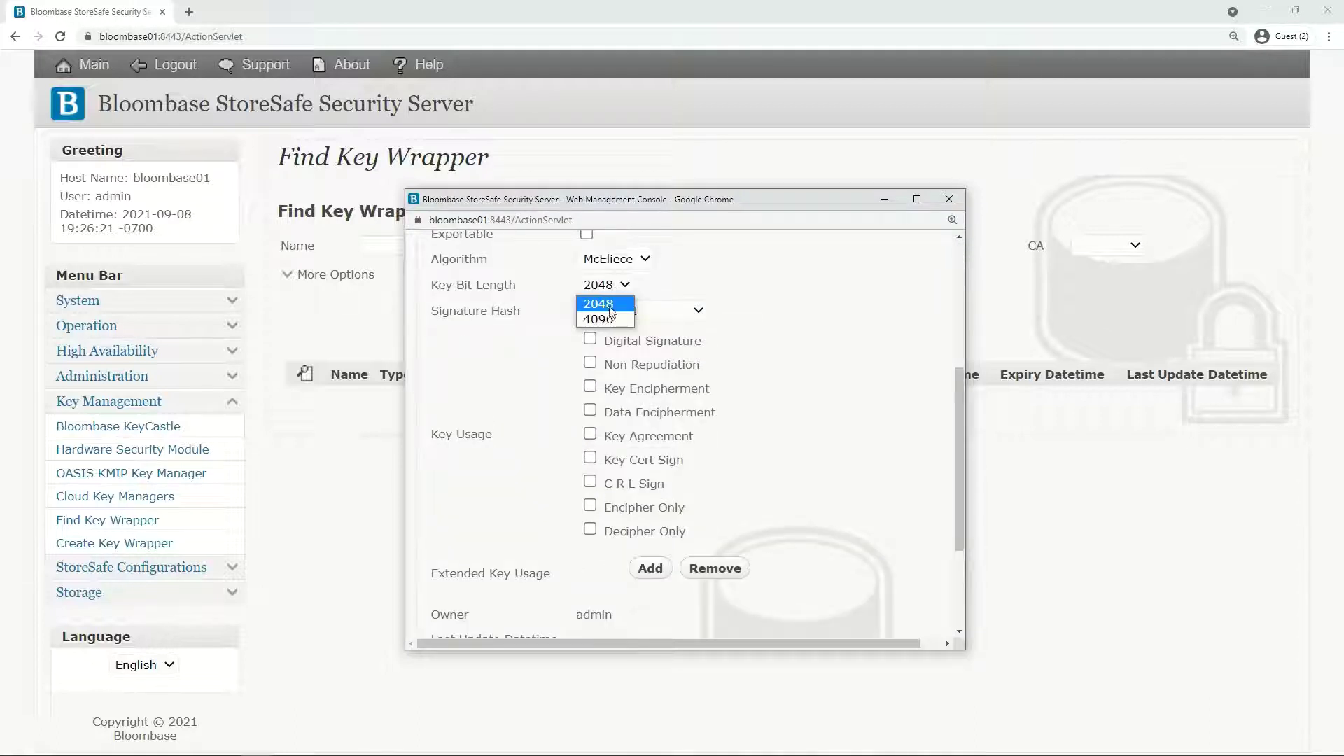
pyautogui.click(611, 308)
pyautogui.click(689, 311)
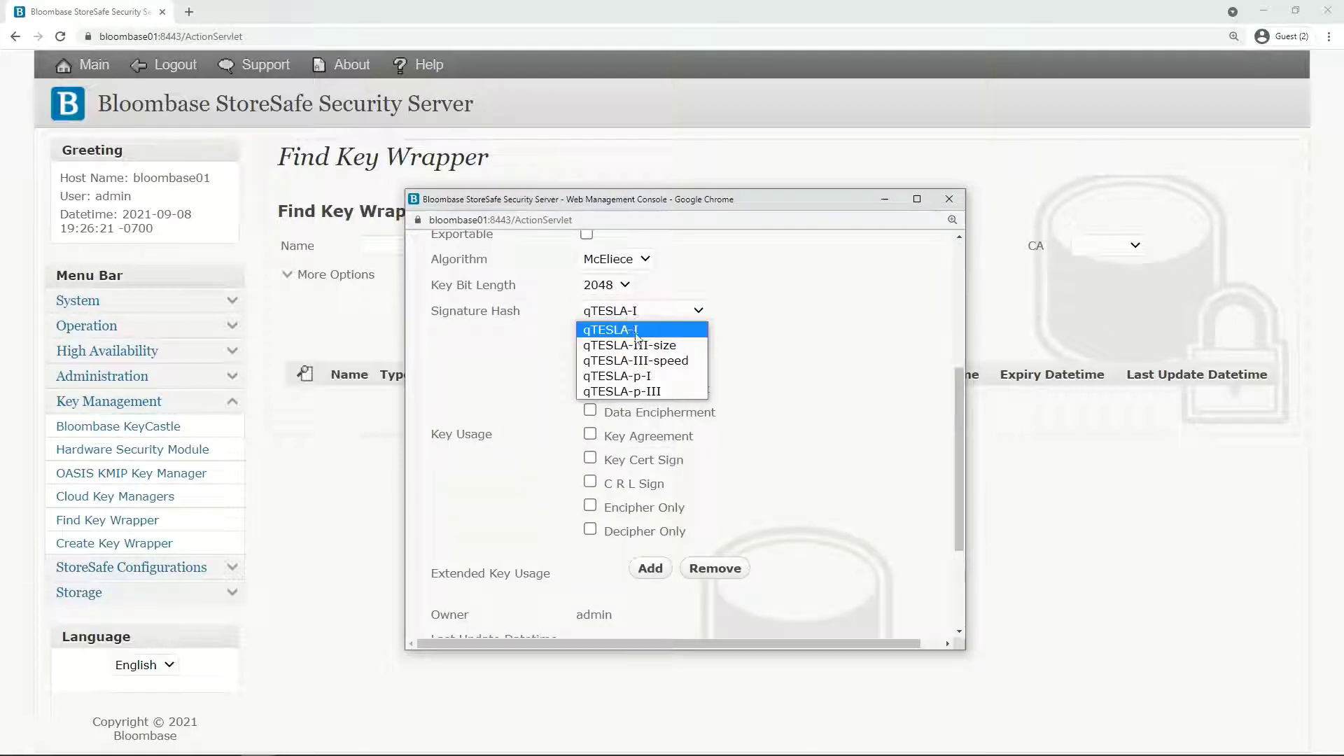
pyautogui.click(670, 336)
# Generate the key for key01, submit the key wrapper and close its window.
pyautogui.scroll(-3, 759, 378)
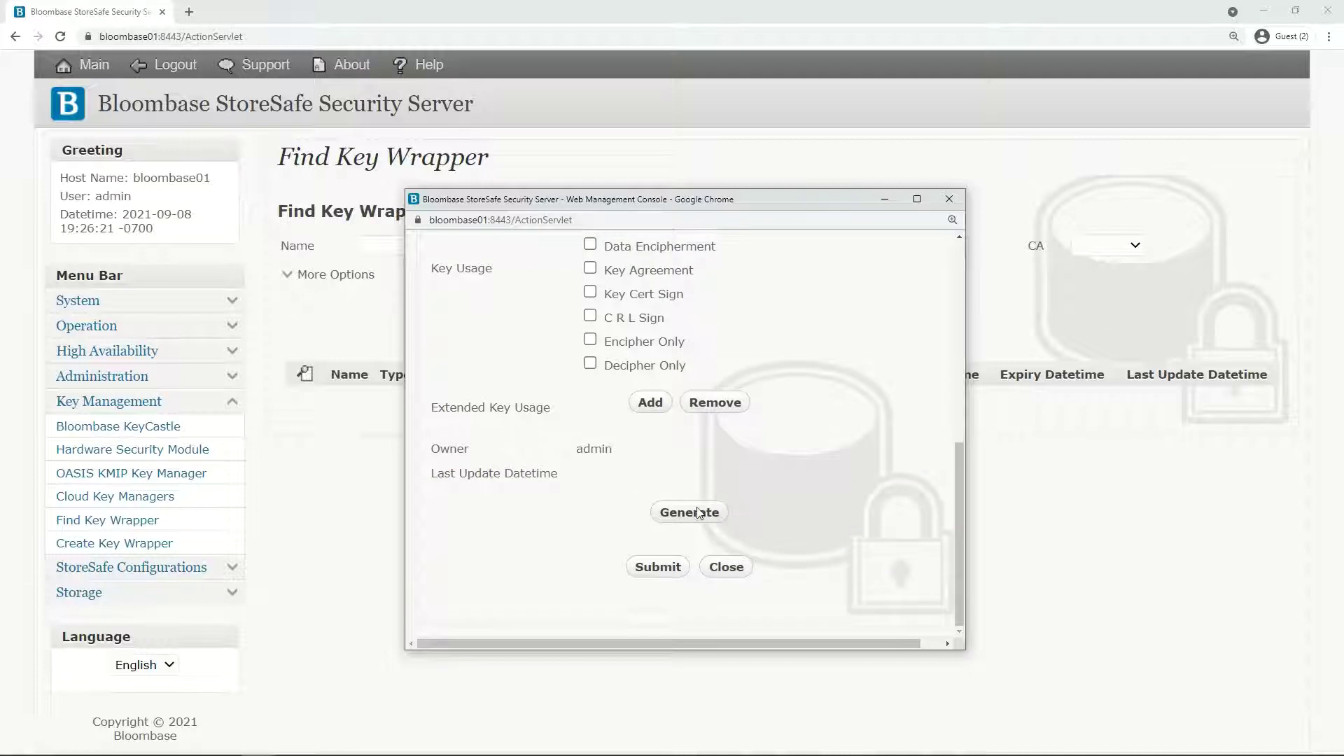
pyautogui.click(689, 512)
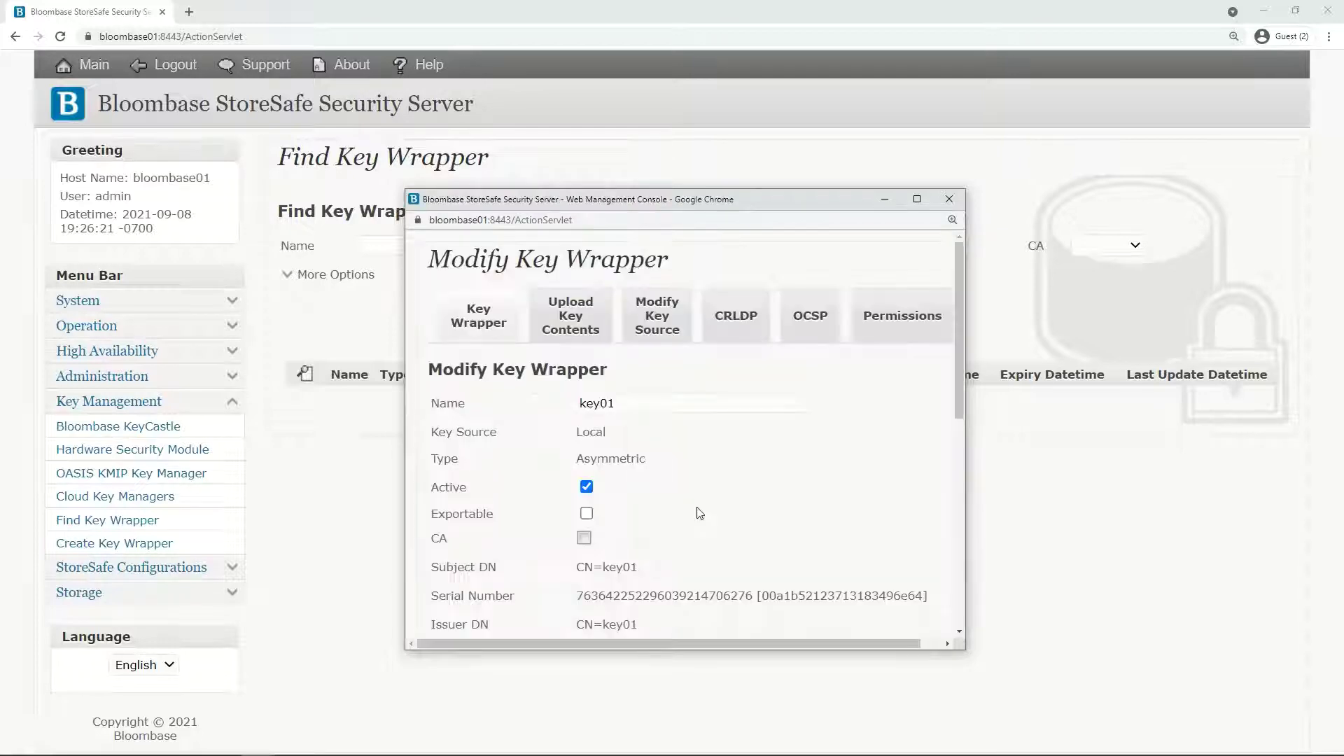
pyautogui.scroll(-6, 698, 514)
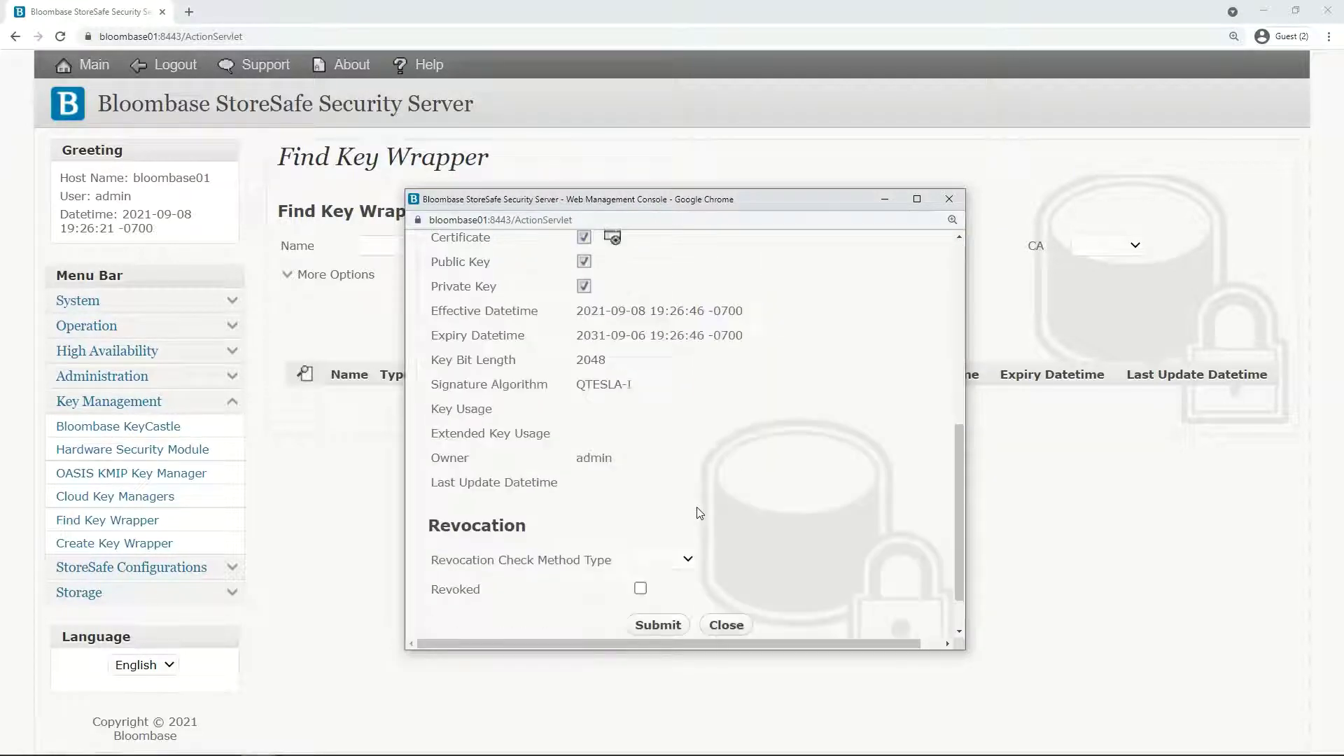
pyautogui.scroll(-1, 699, 513)
pyautogui.click(661, 565)
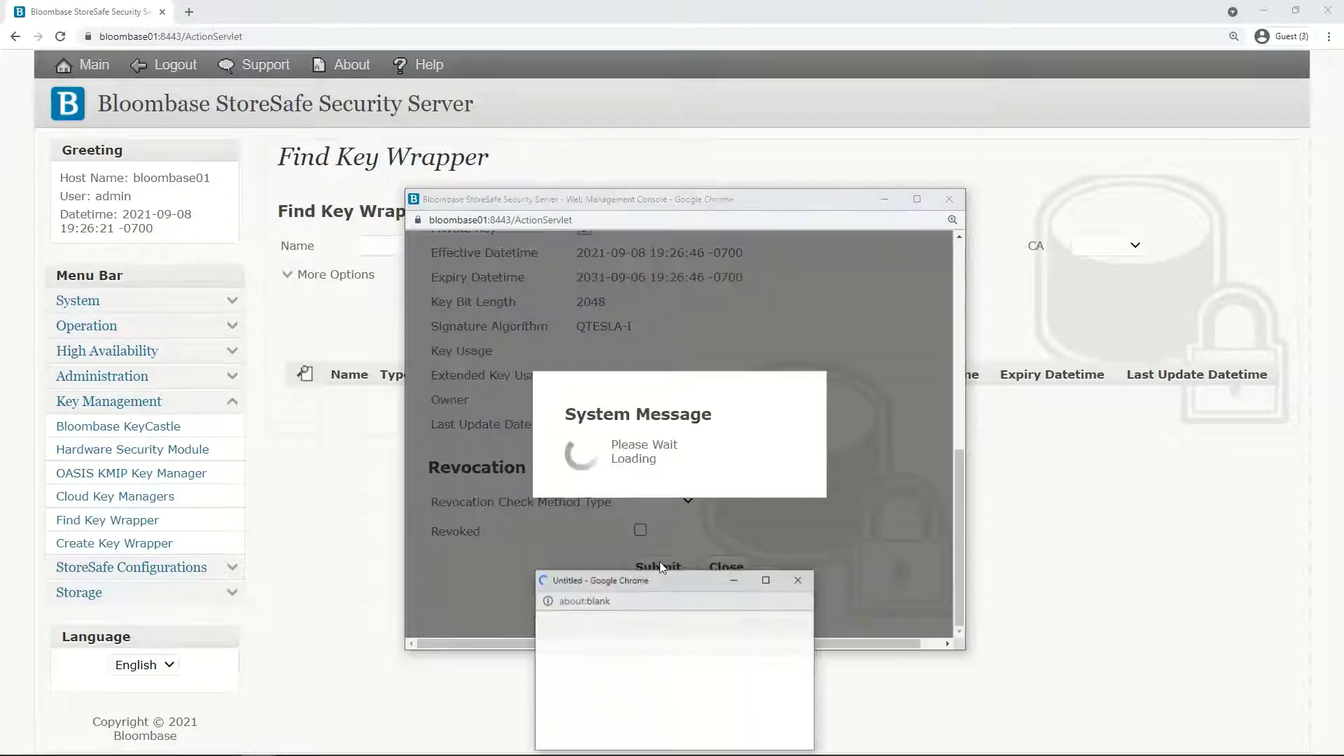
pyautogui.click(629, 698)
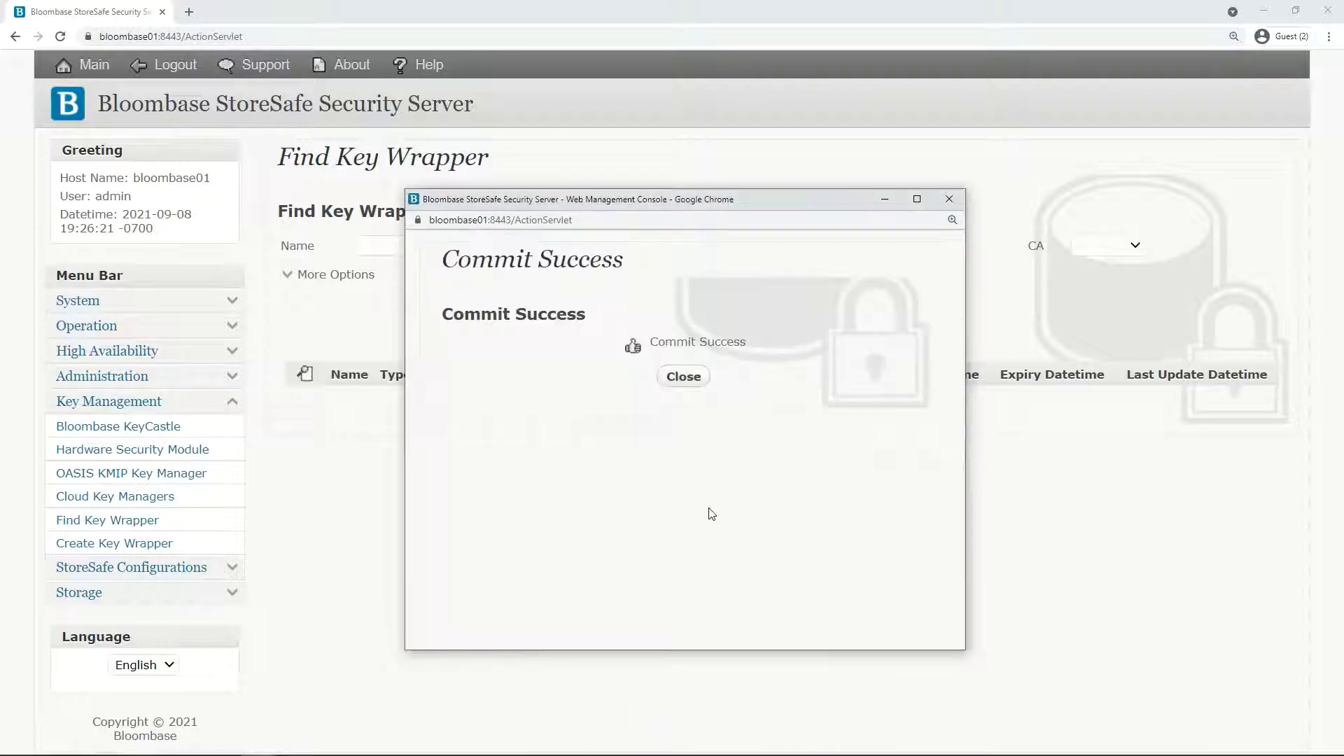
pyautogui.click(697, 382)
# Refresh the key wrapper list and open key01 to review its certificate, key length and signature algorithm.
pyautogui.click(728, 312)
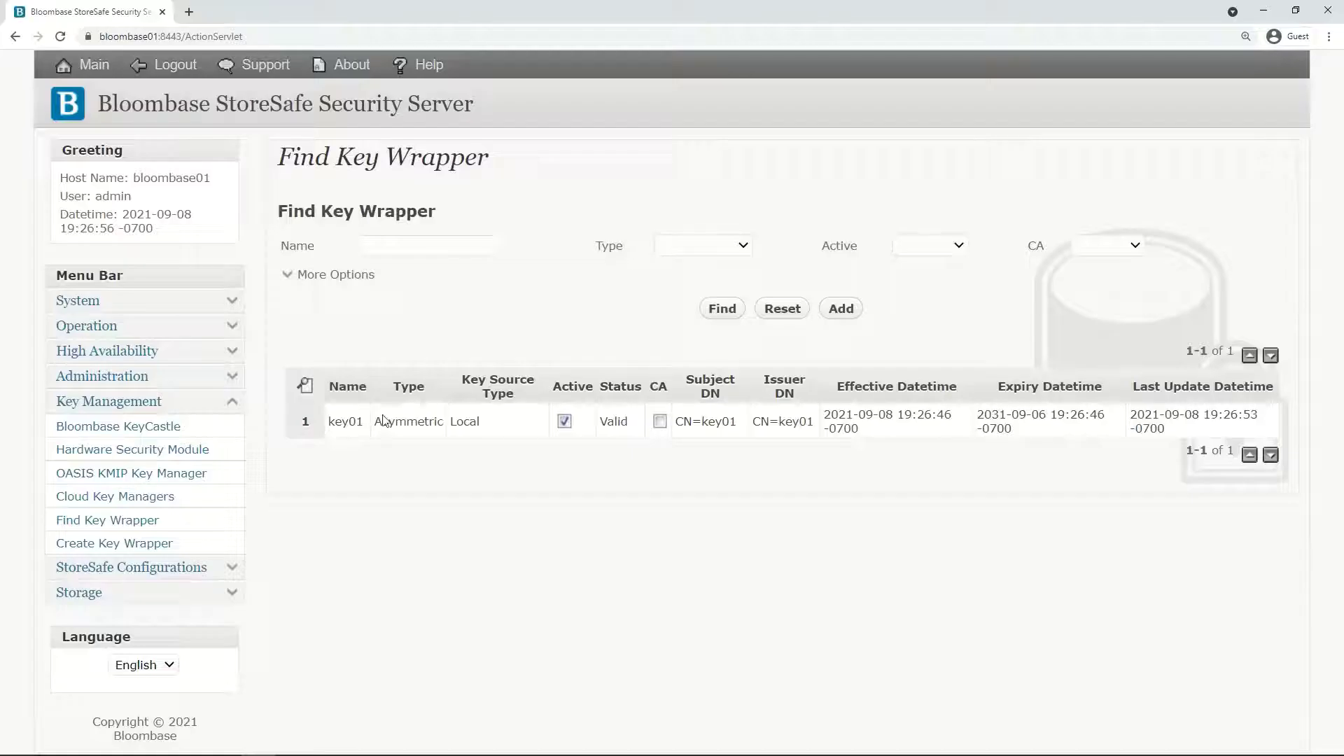
pyautogui.click(350, 423)
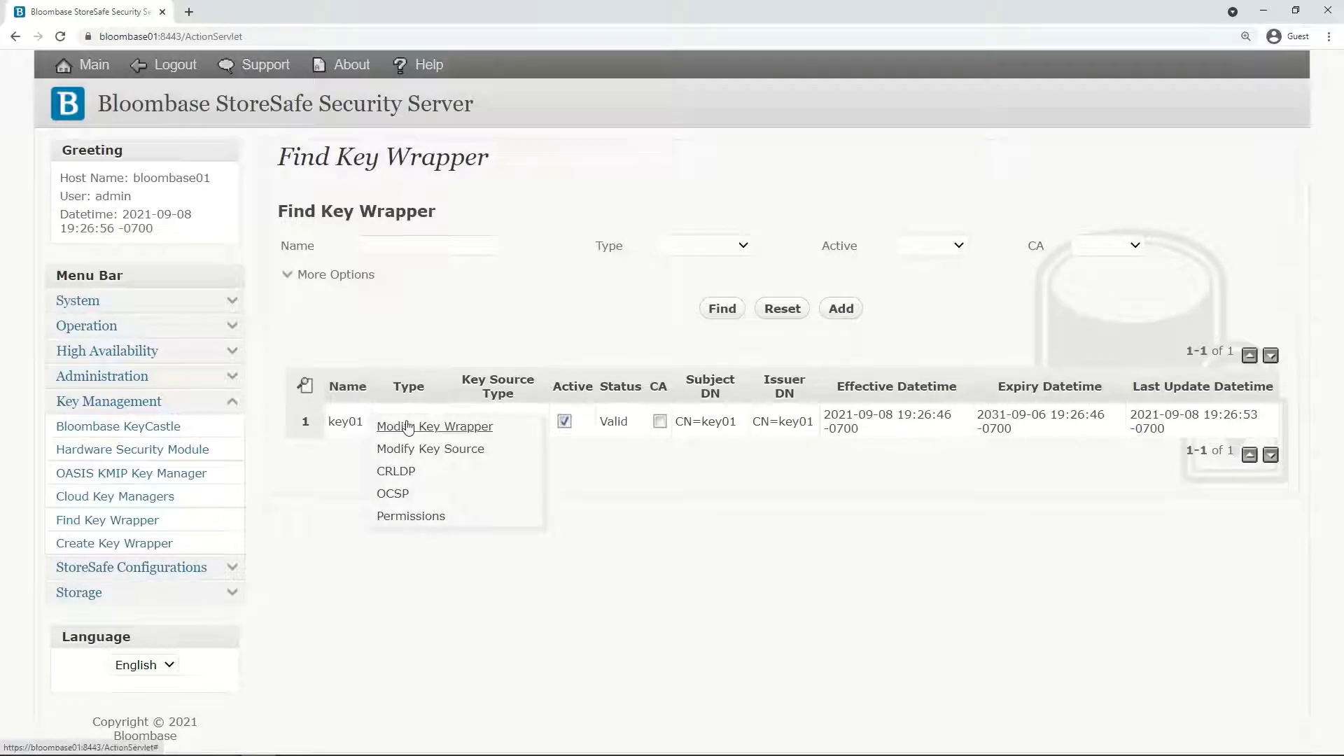
pyautogui.click(434, 426)
pyautogui.moveTo(689, 298); pyautogui.dragTo(714, 208)
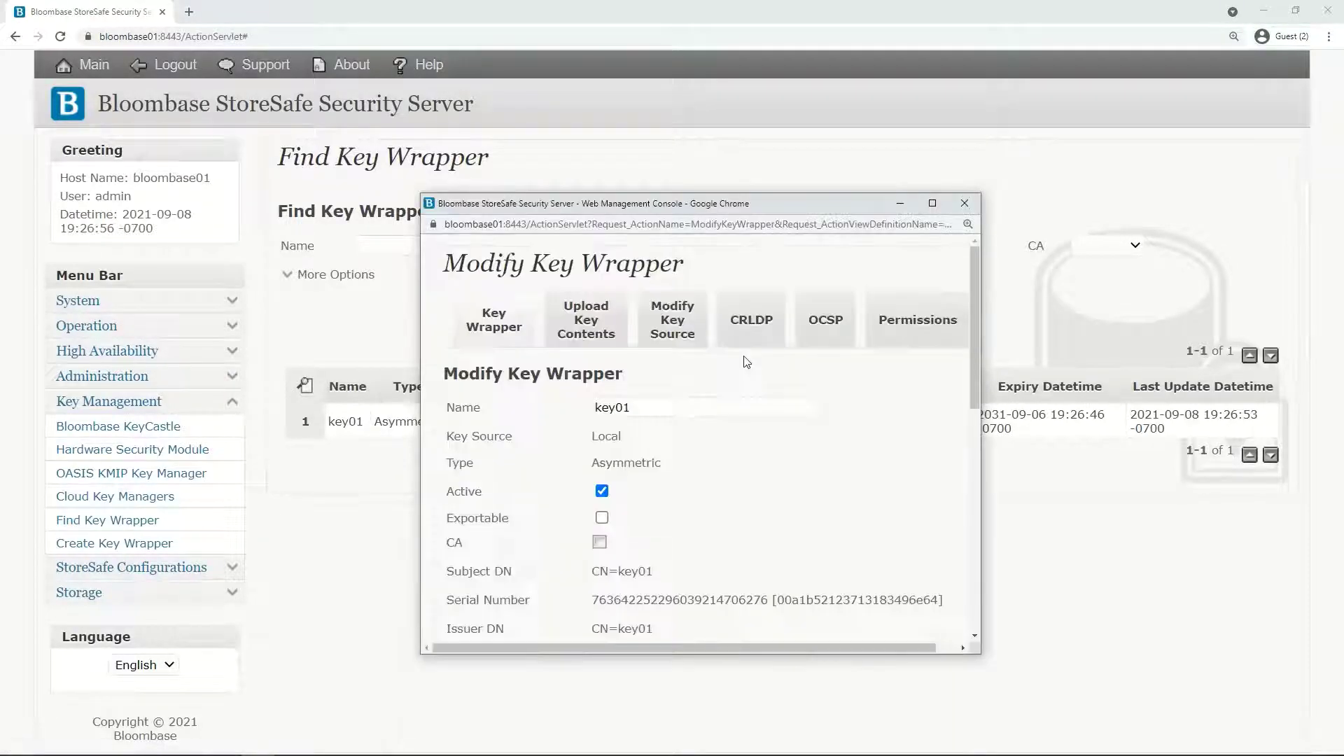
pyautogui.scroll(-5, 745, 385)
pyautogui.scroll(-3, 751, 388)
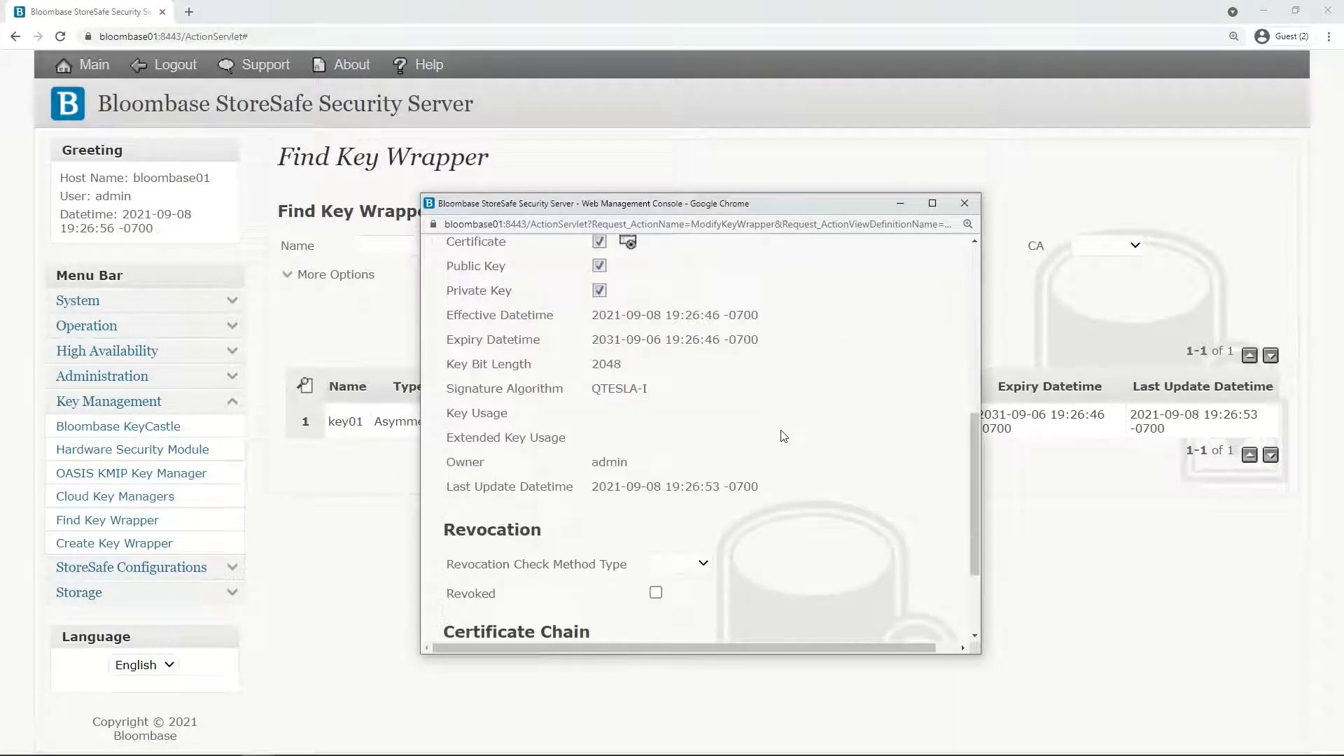
pyautogui.click(778, 571)
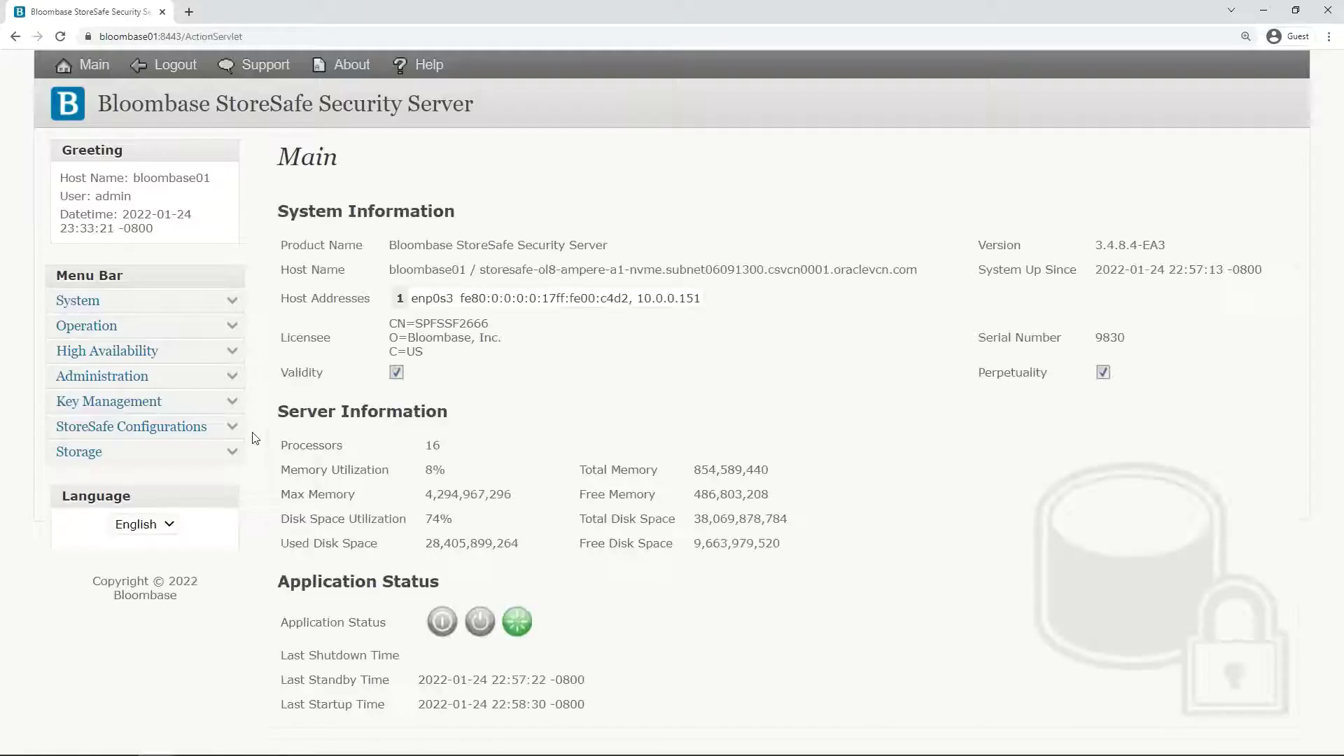
# List the NVMe physical storage configurations and open nvme_discovery for modification.
pyautogui.click(234, 457)
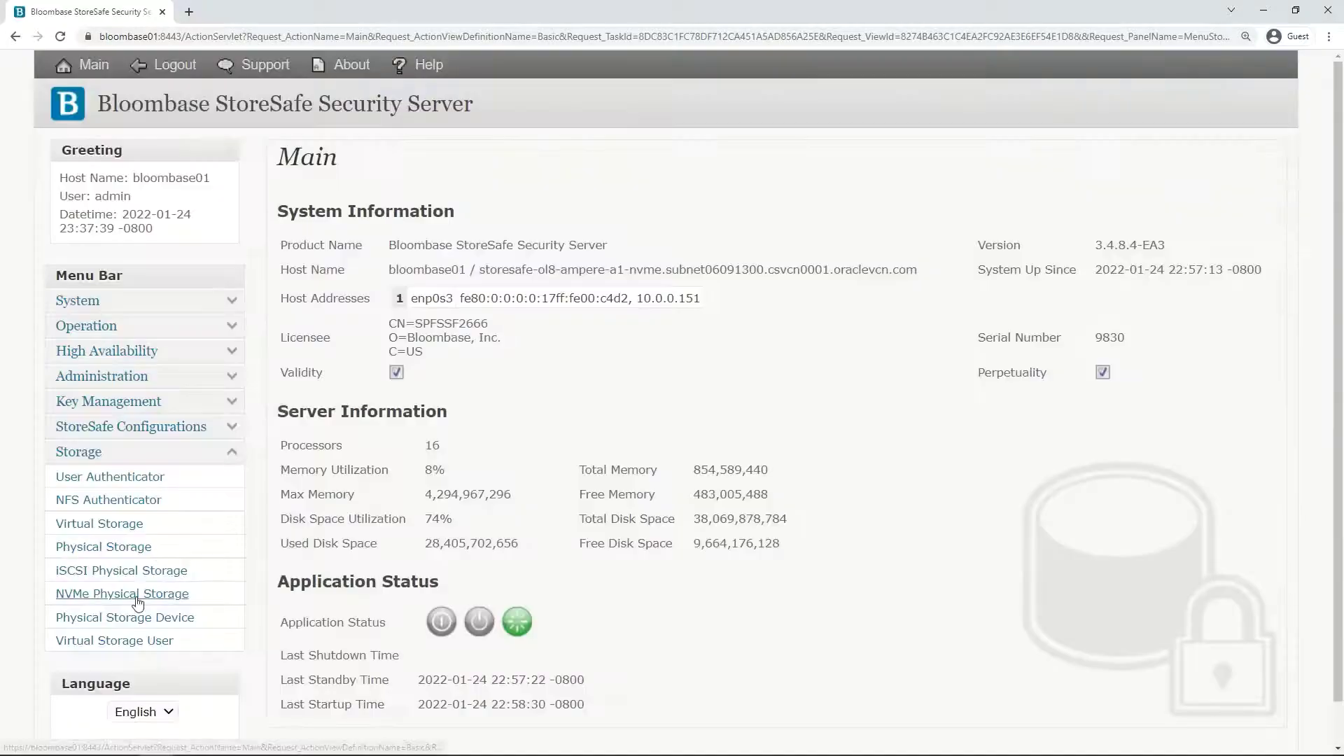
pyautogui.click(137, 601)
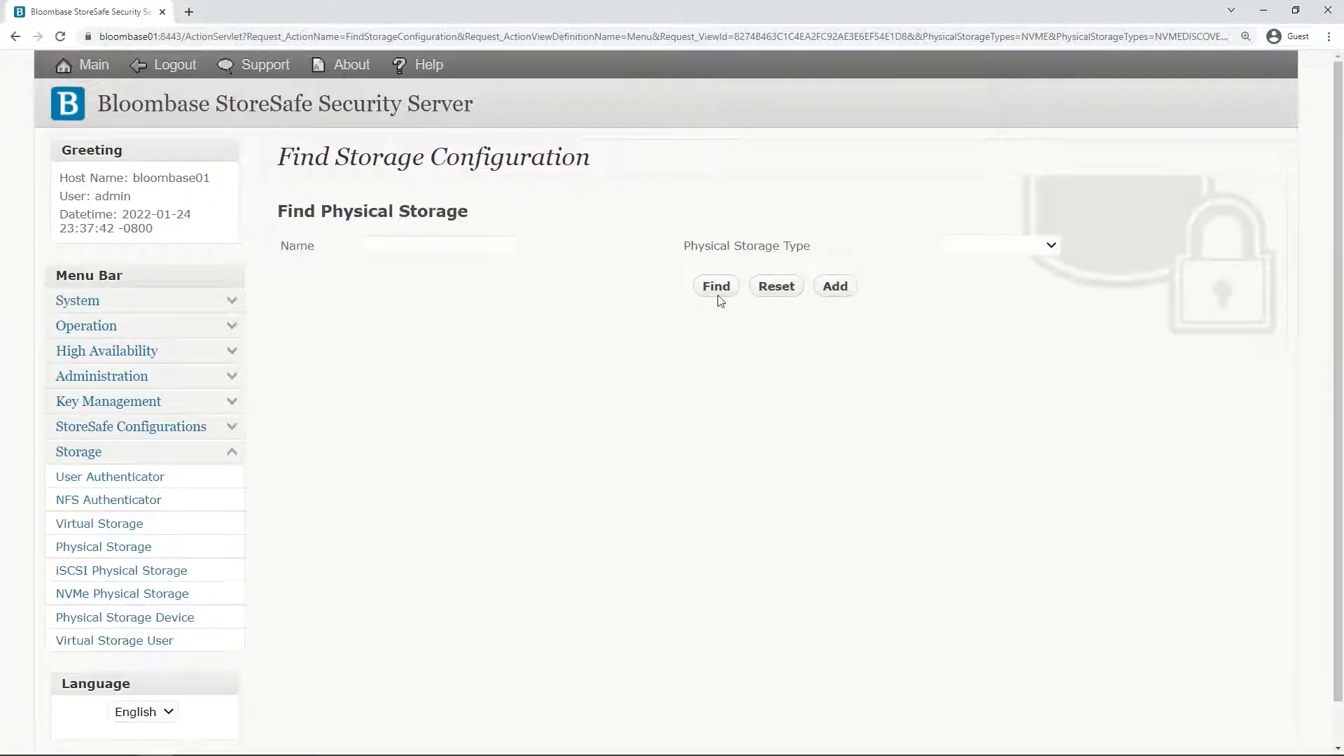
pyautogui.click(718, 296)
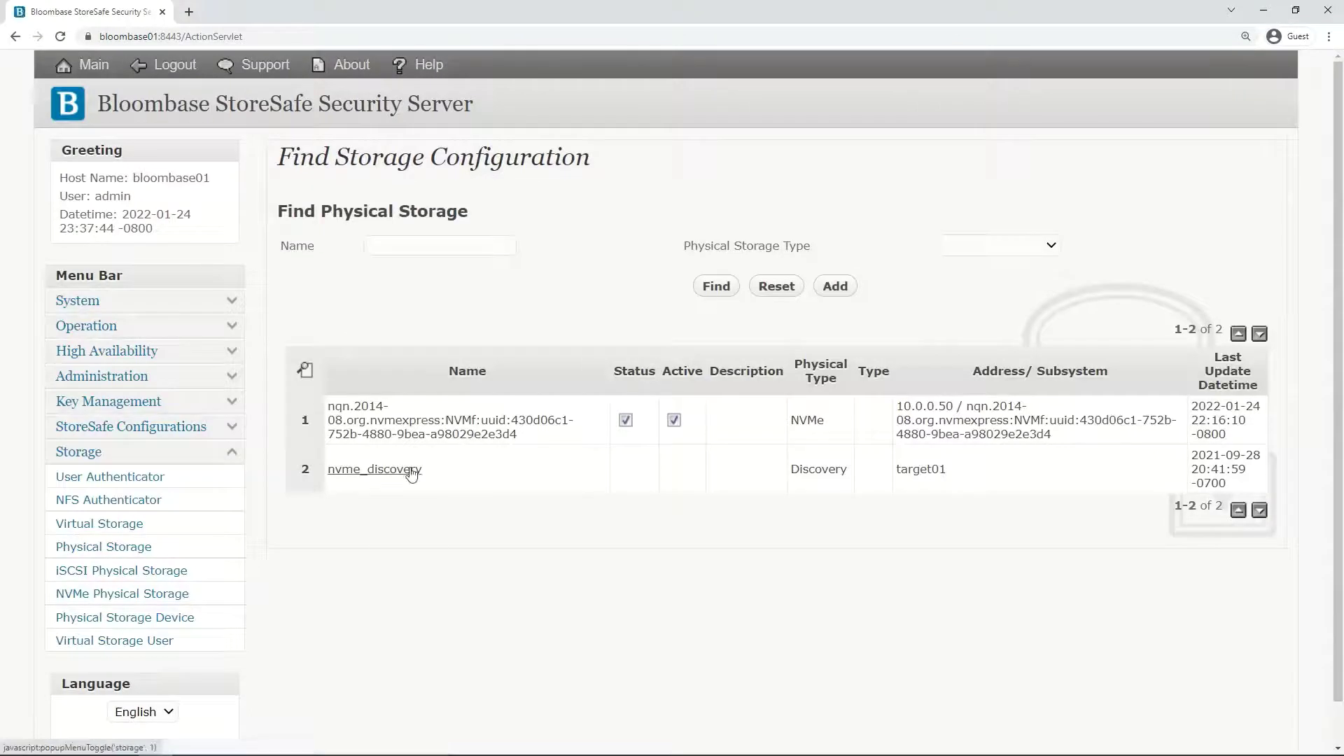
pyautogui.click(412, 474)
pyautogui.click(549, 474)
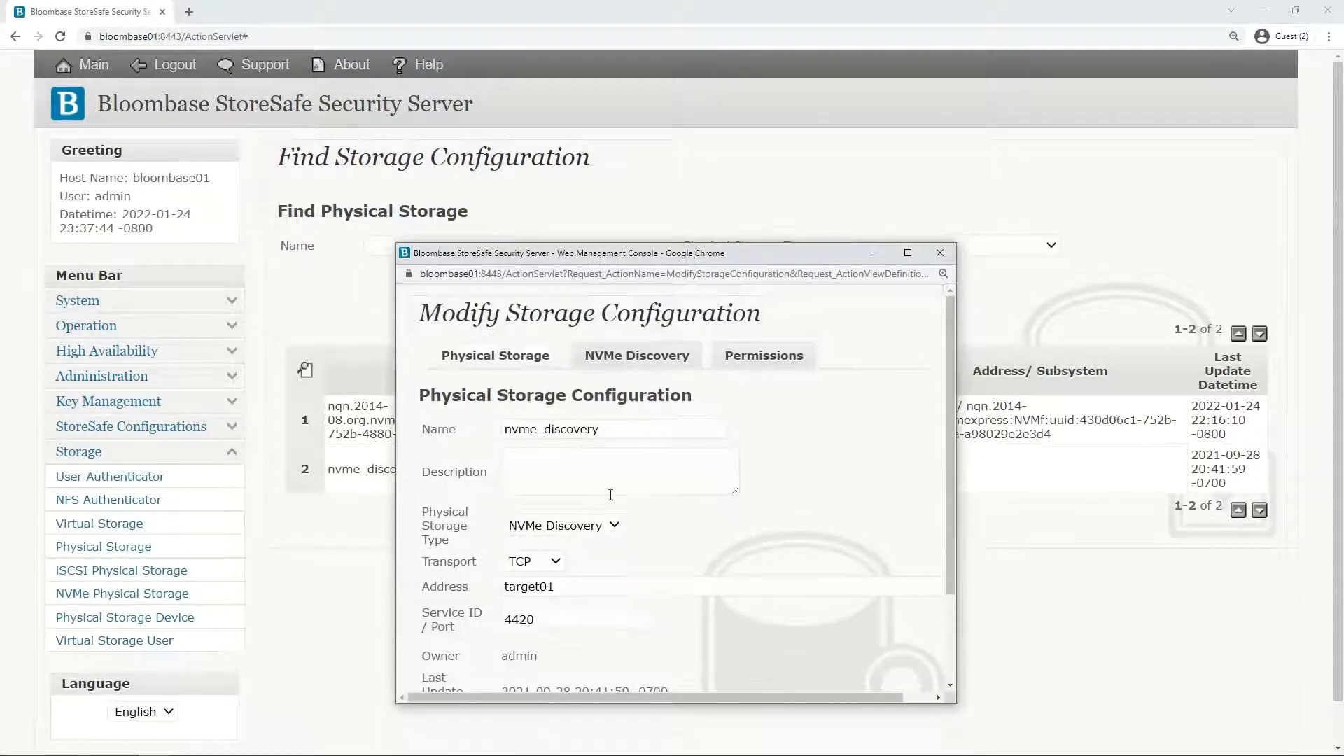
# Review the physical storage type, transport, address and service port of nvme_discovery.
pyautogui.click(591, 525)
pyautogui.click(577, 560)
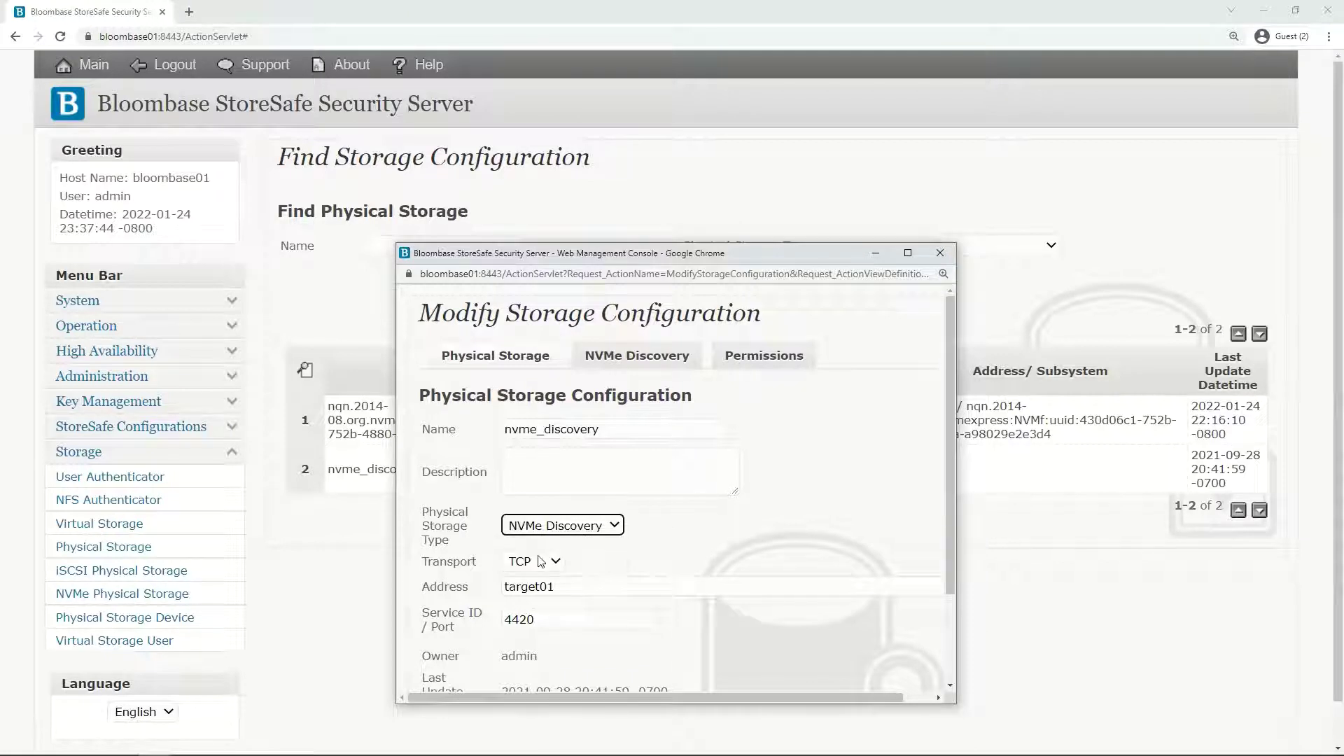
pyautogui.click(541, 561)
pyautogui.click(551, 599)
pyautogui.press('Tab')
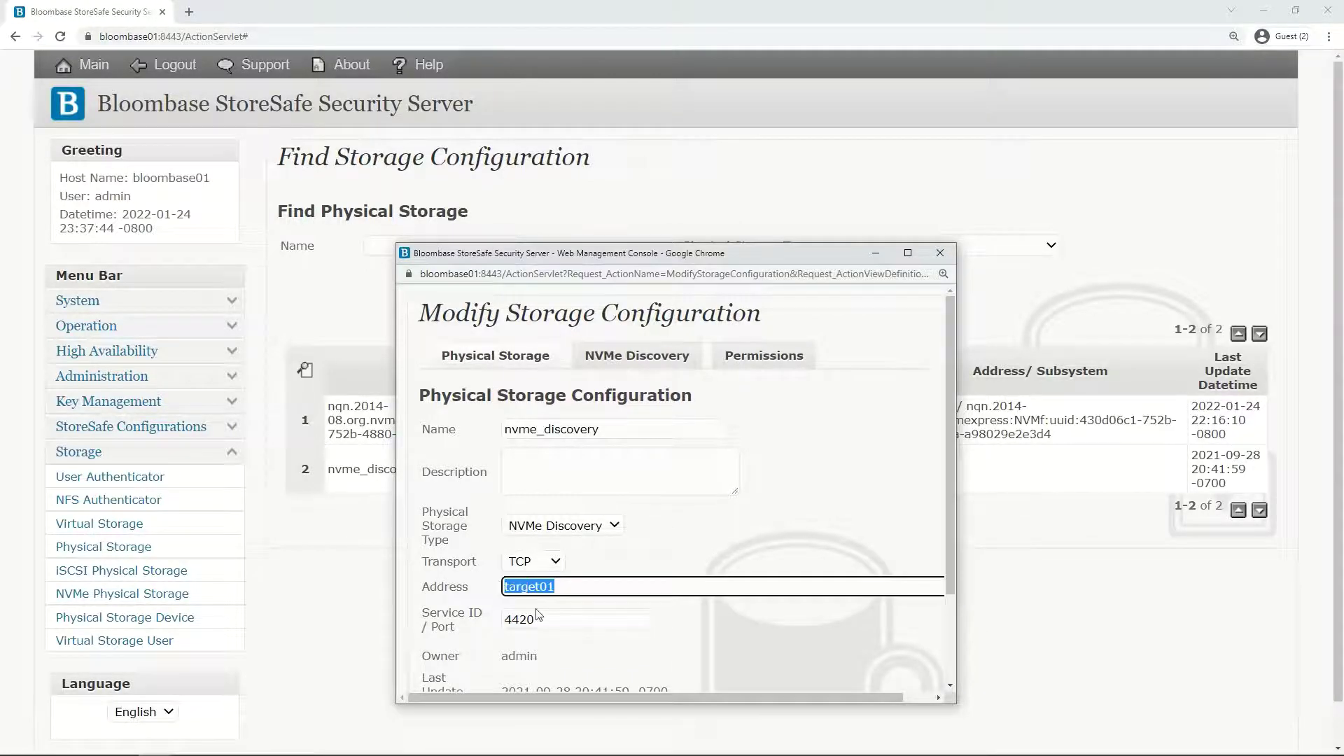
pyautogui.press('Tab')
pyautogui.click(580, 652)
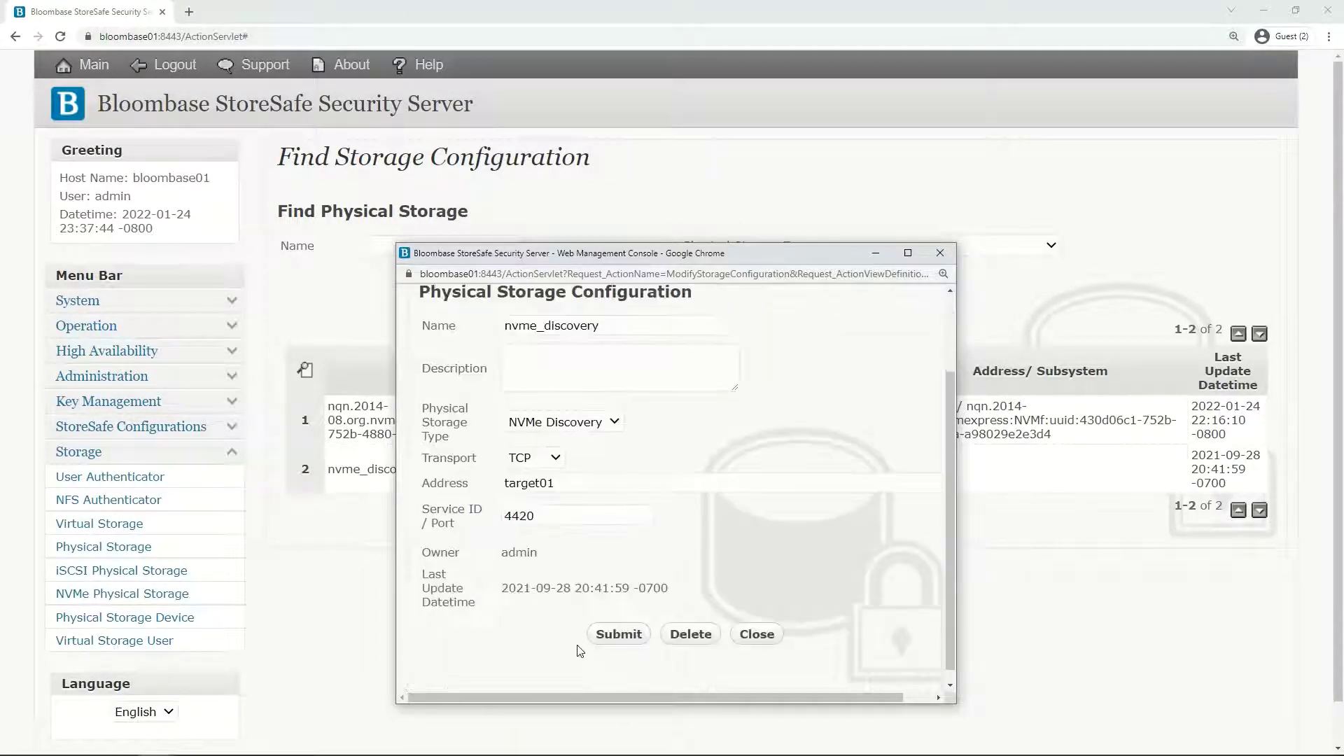
pyautogui.scroll(-1, 594, 623)
pyautogui.scroll(1, 594, 623)
# Run NVMe discovery for nvme_discovery, check the listed subsystem's name and transport, and close the window.
pyautogui.click(639, 358)
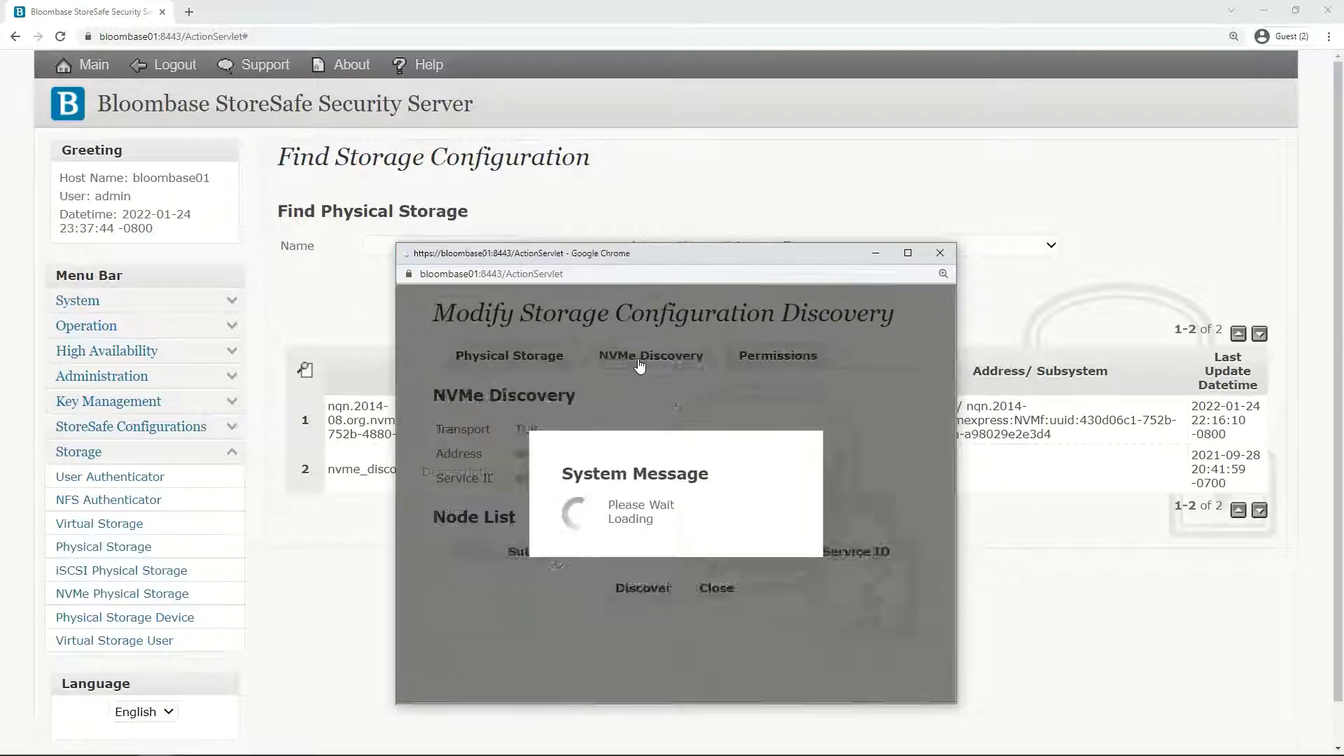
pyautogui.click(650, 587)
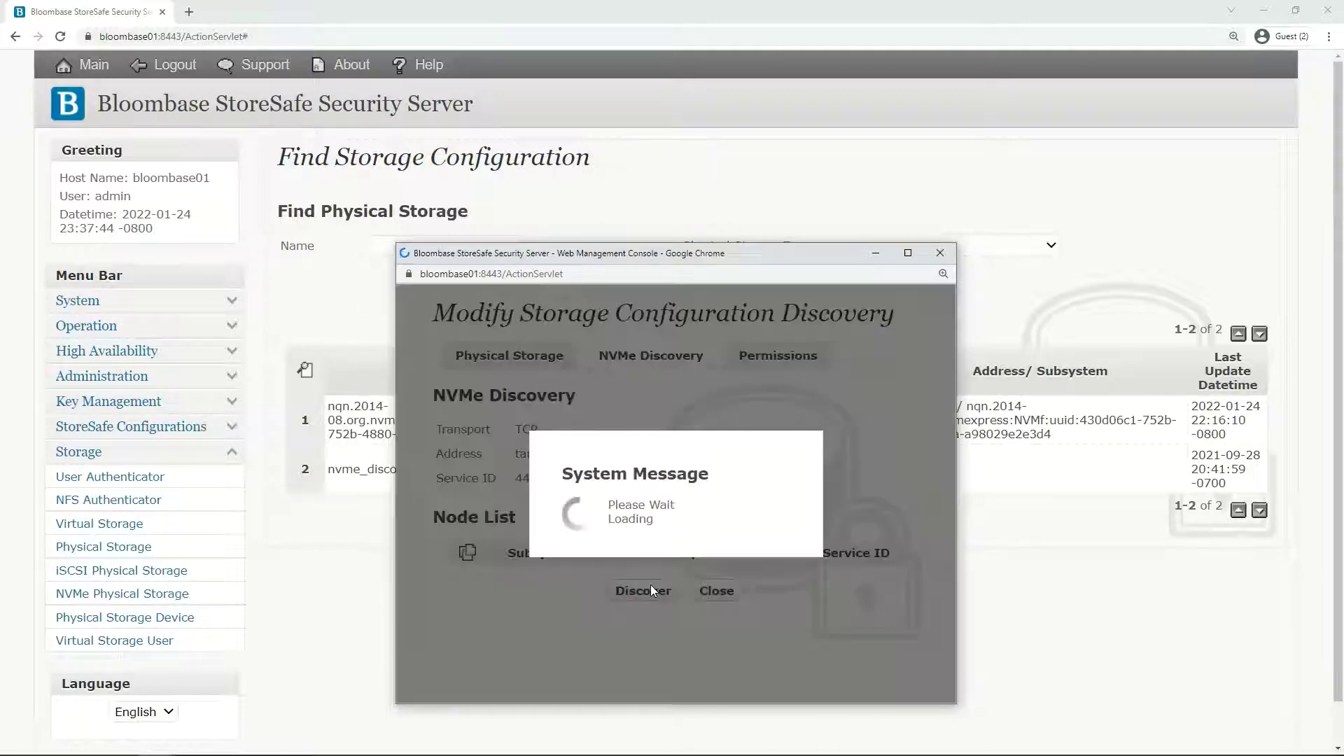
pyautogui.moveTo(661, 616); pyautogui.dragTo(463, 585)
pyautogui.moveTo(753, 610); pyautogui.dragTo(720, 603)
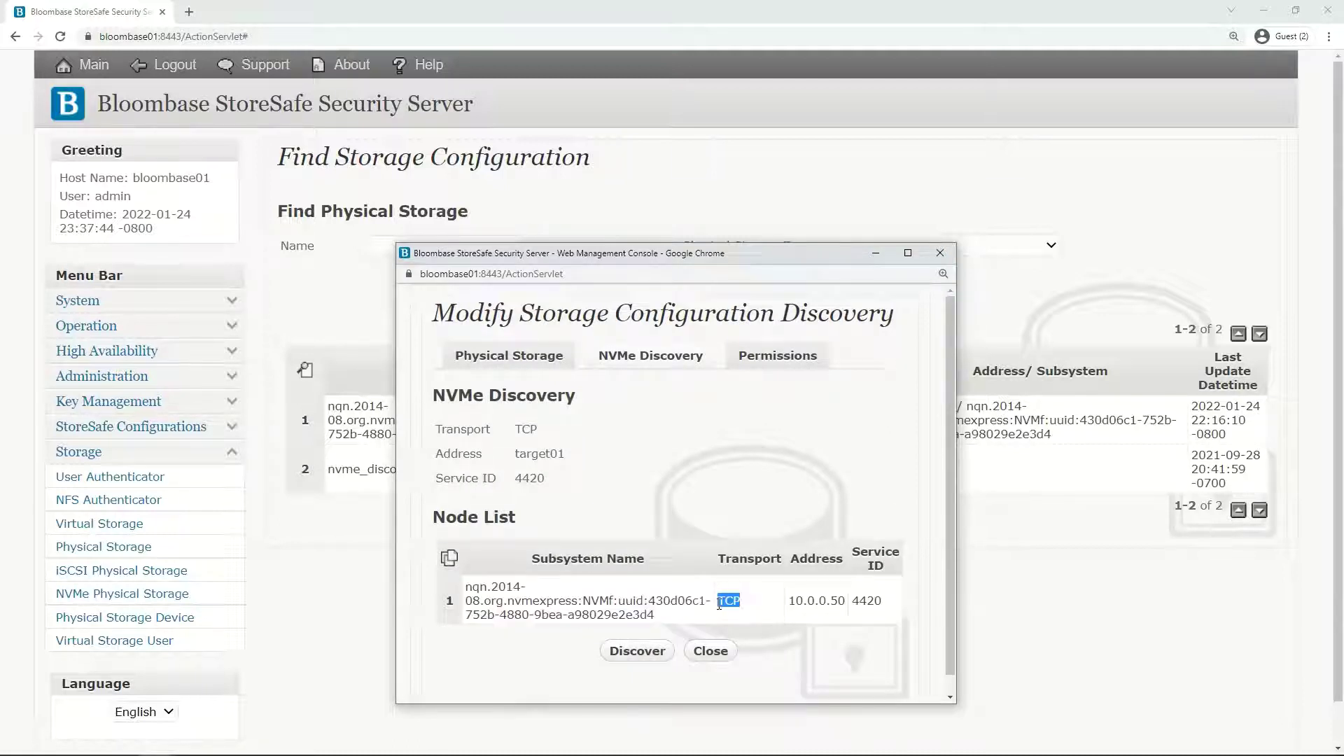
pyautogui.click(775, 650)
pyautogui.click(719, 653)
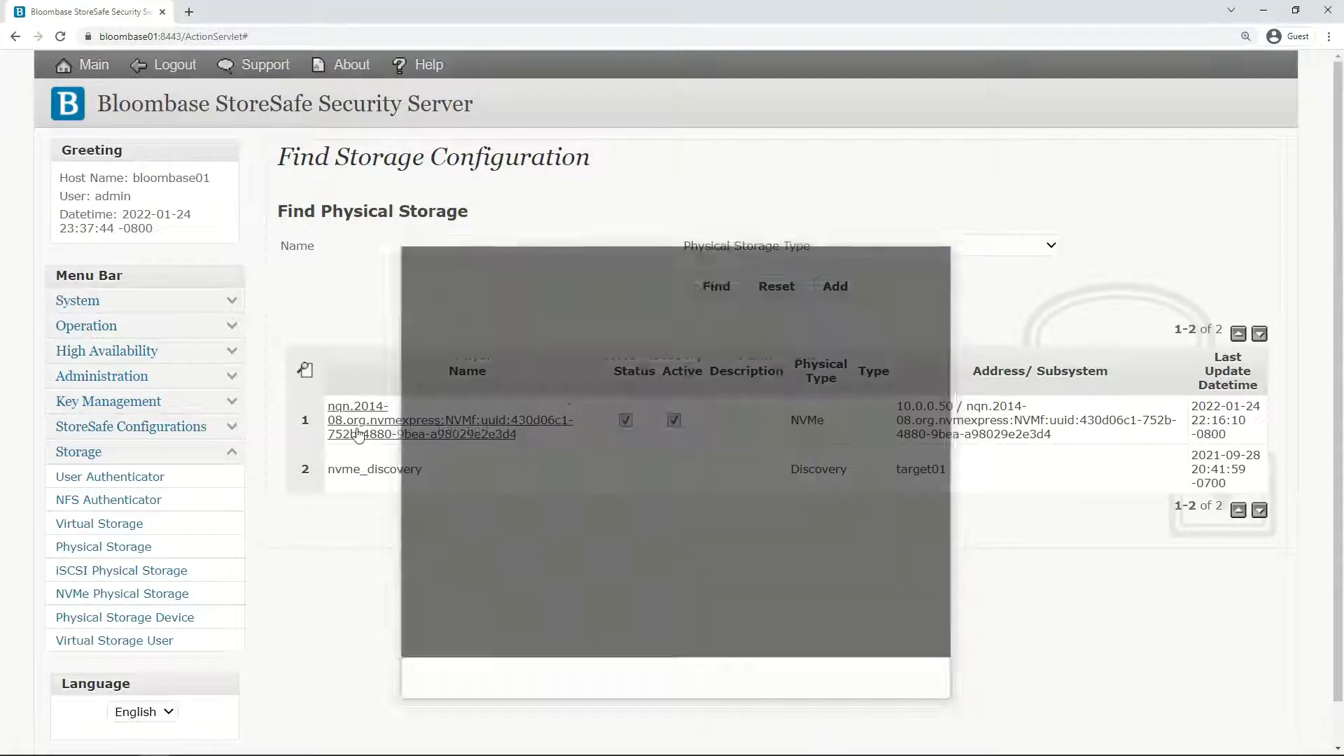
# Open the discovered NVMe subsystem's configuration, review its transport, subsystem name, address and service port, and close the window.
pyautogui.click(574, 446)
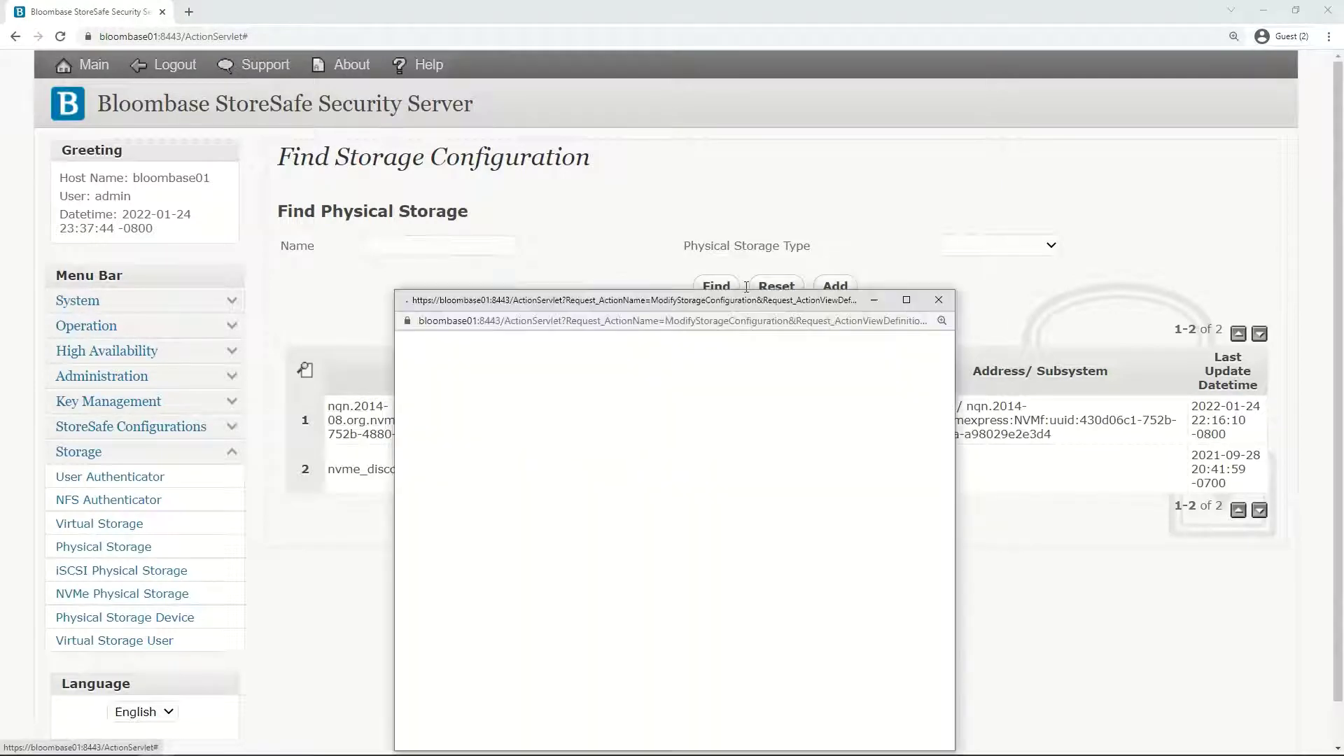
pyautogui.scroll(-2, 792, 456)
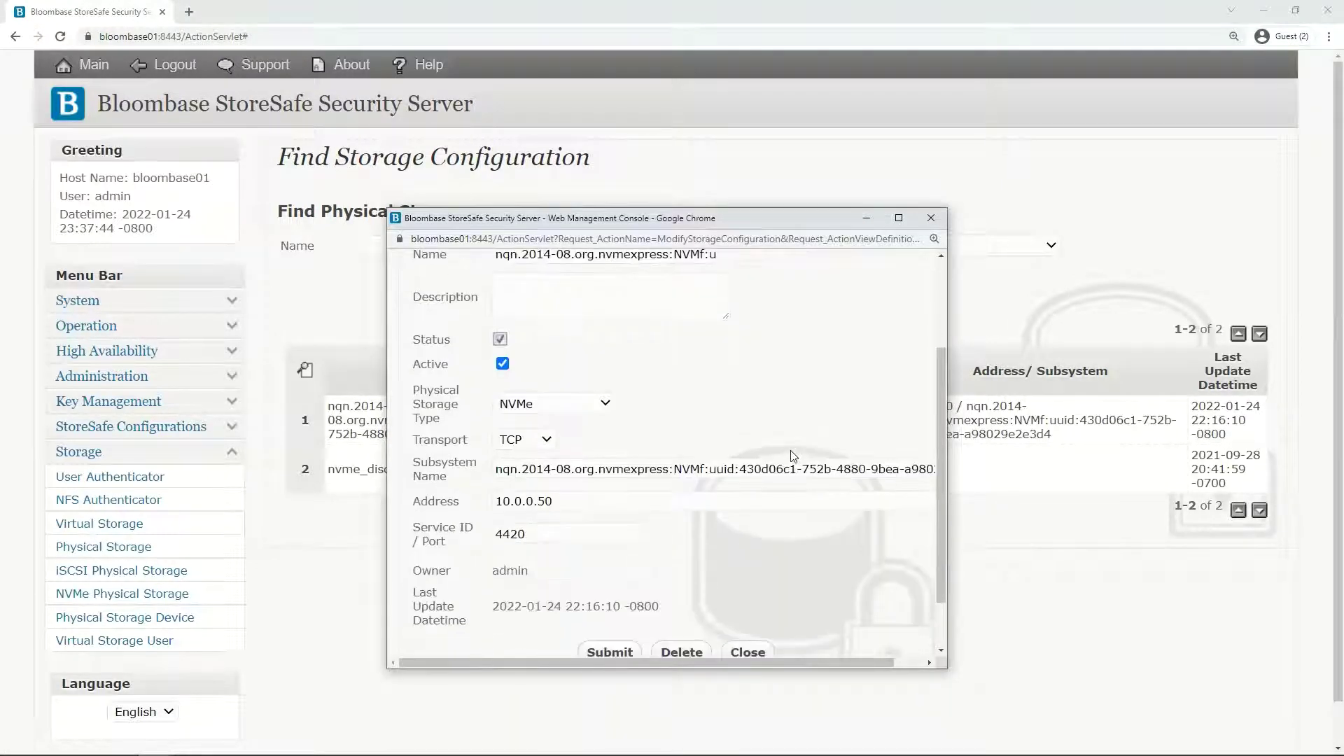
pyautogui.scroll(-1, 802, 578)
pyautogui.click(747, 585)
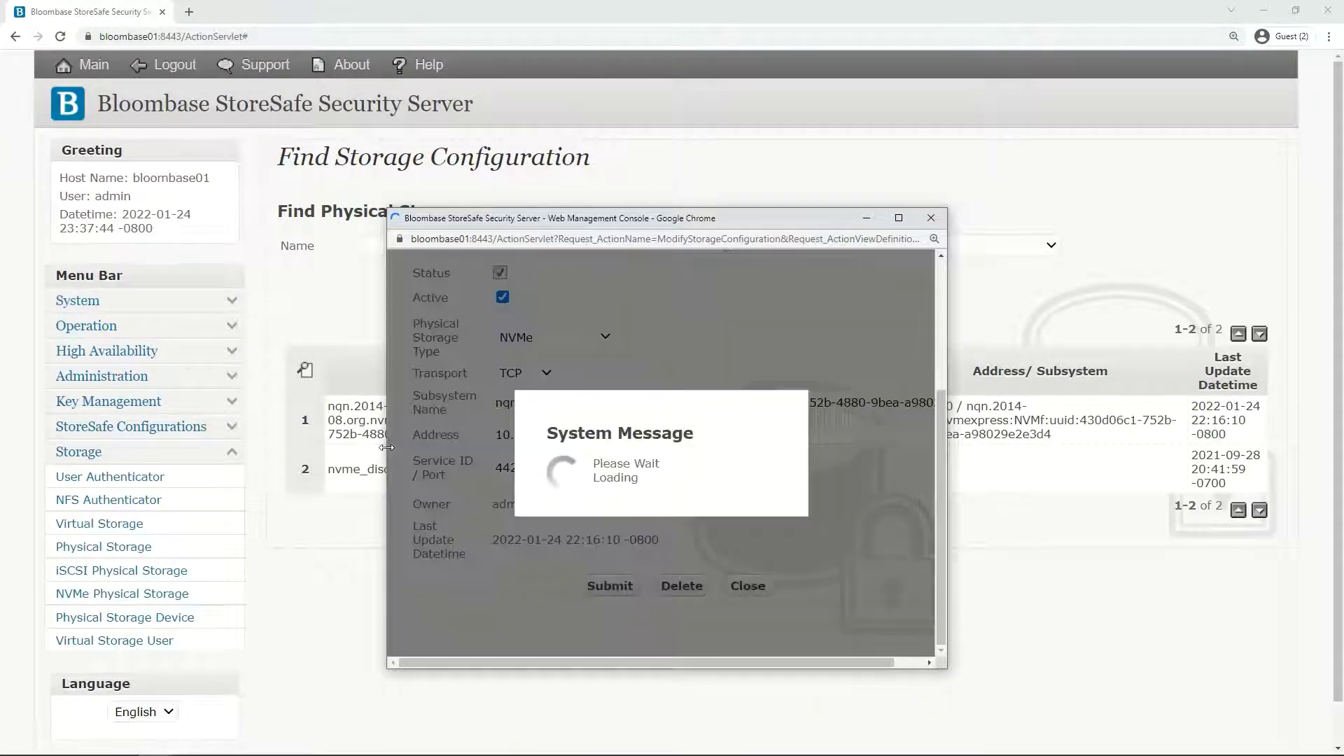
# Open the physical storage status of the discovered NVMe subsystem, check its subsystem information and node status, and close it.
pyautogui.click(361, 423)
pyautogui.click(593, 462)
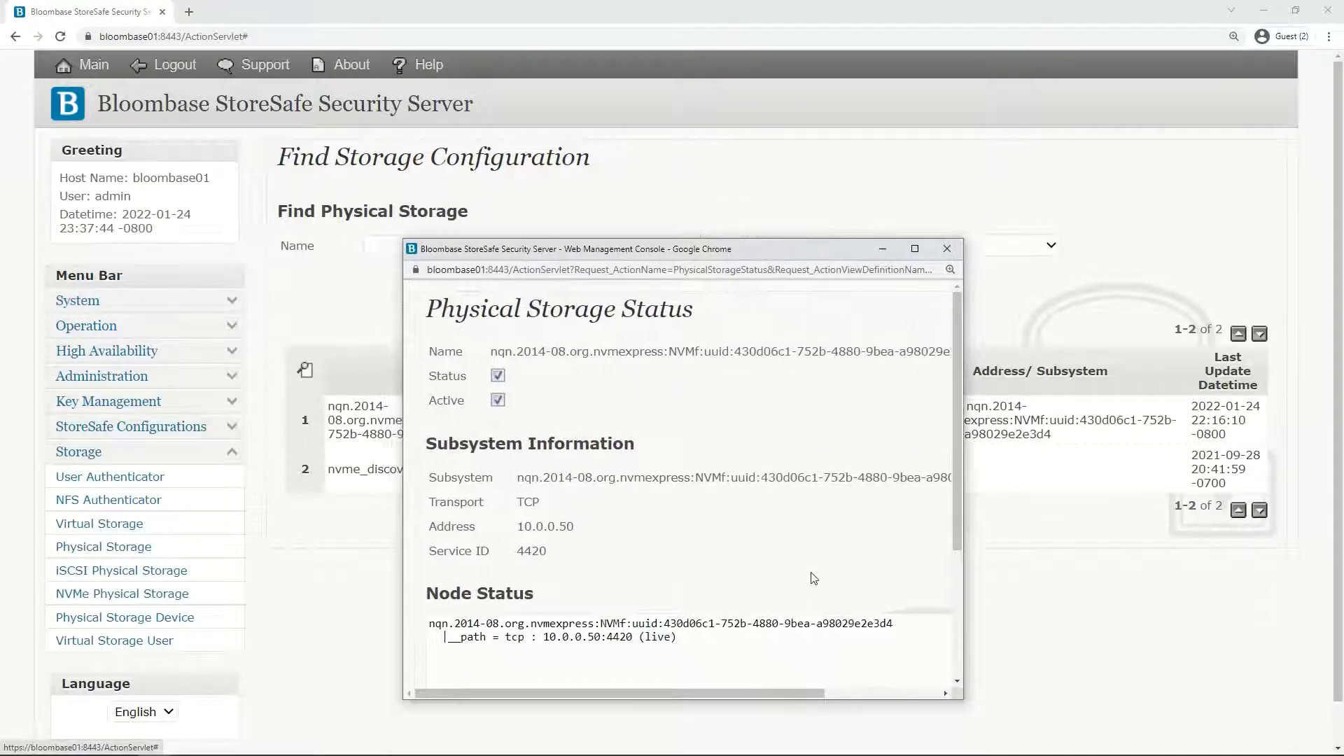
pyautogui.scroll(-3, 813, 578)
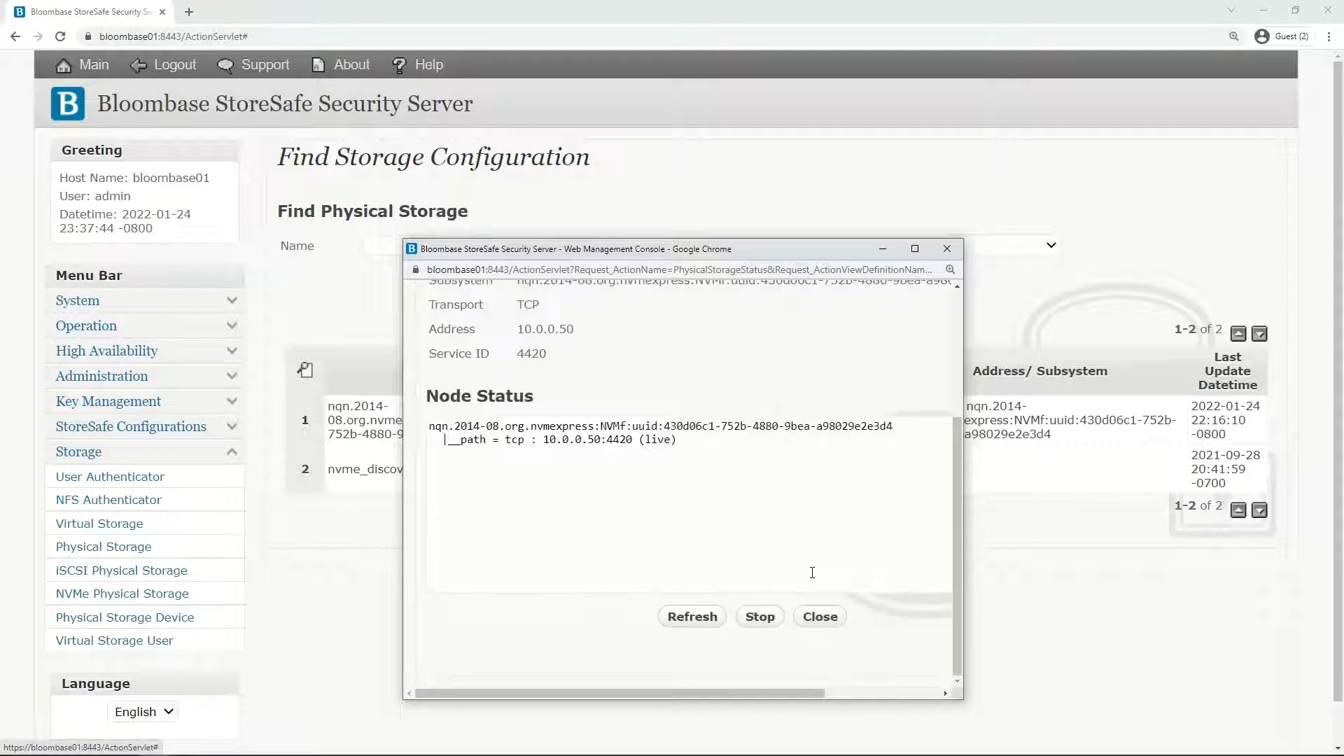
pyautogui.click(820, 619)
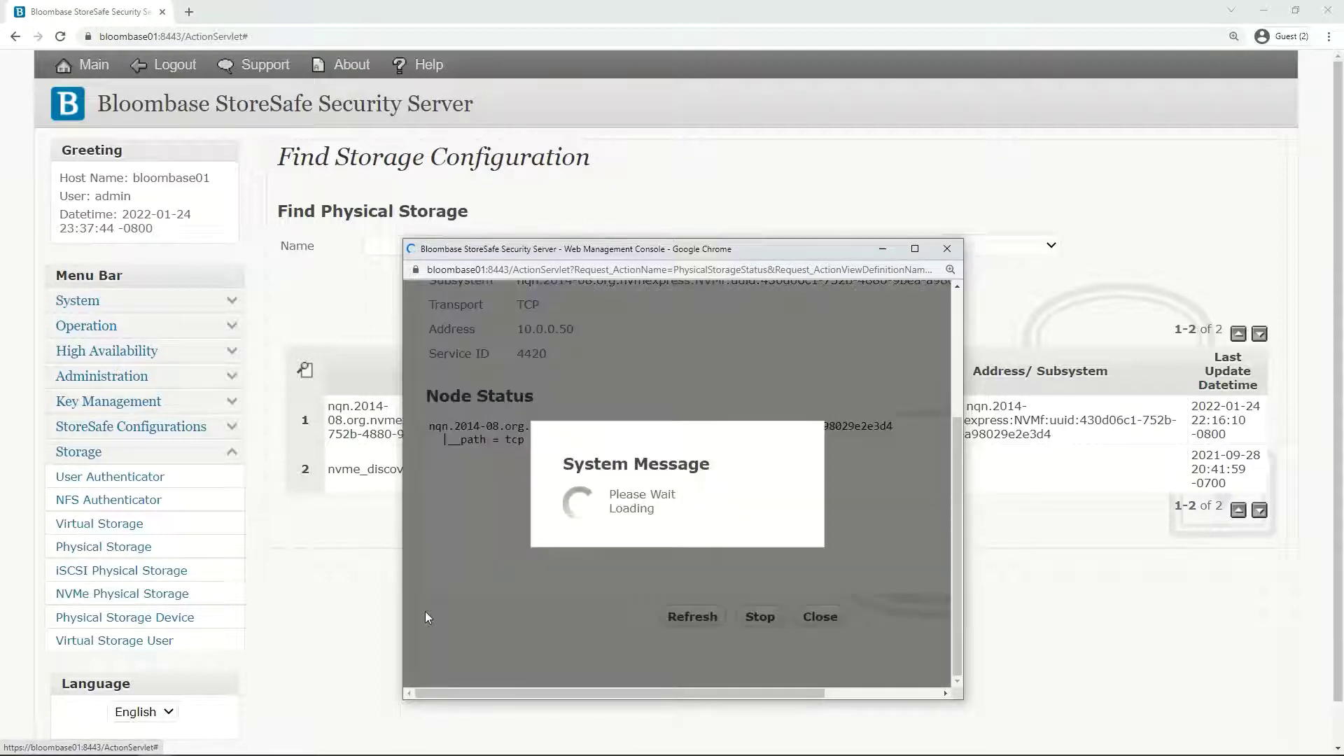
# List the physical storage devices and examine the NVMe disk's vendor, UUID, path and size.
pyautogui.click(147, 621)
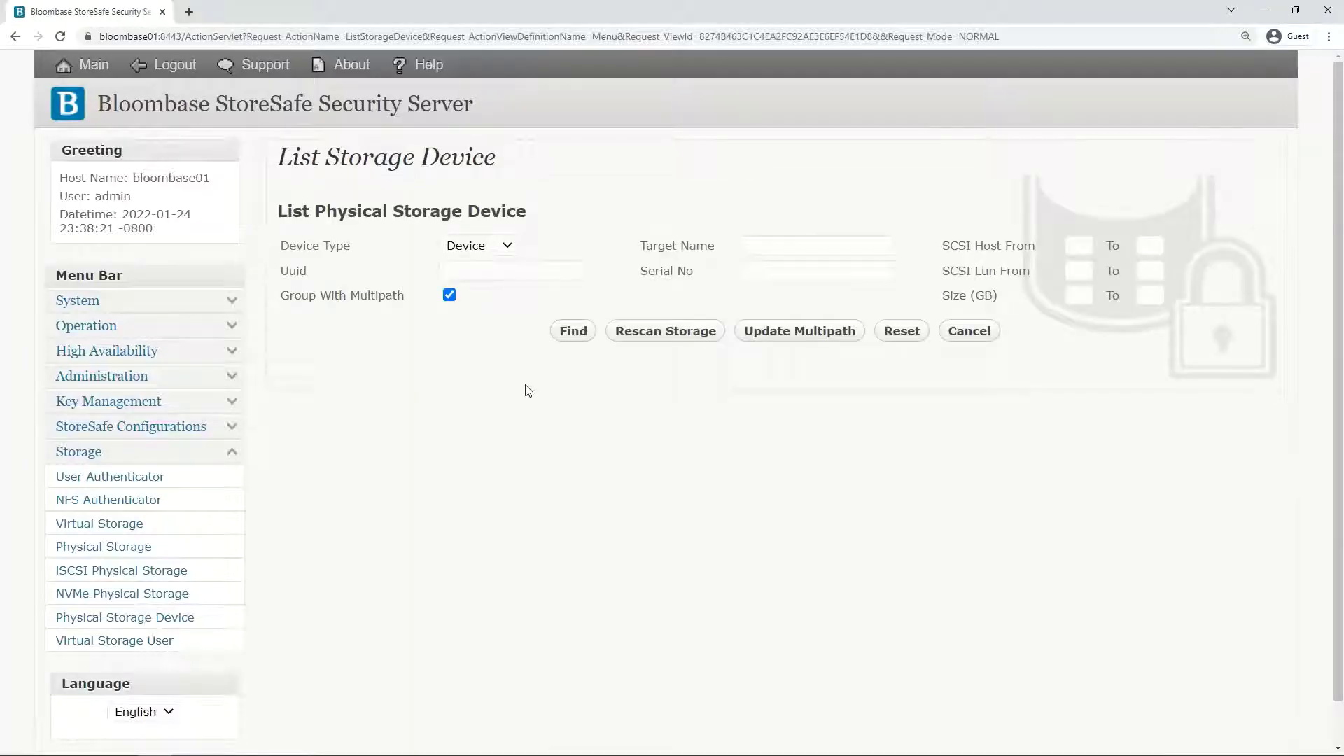
pyautogui.click(567, 333)
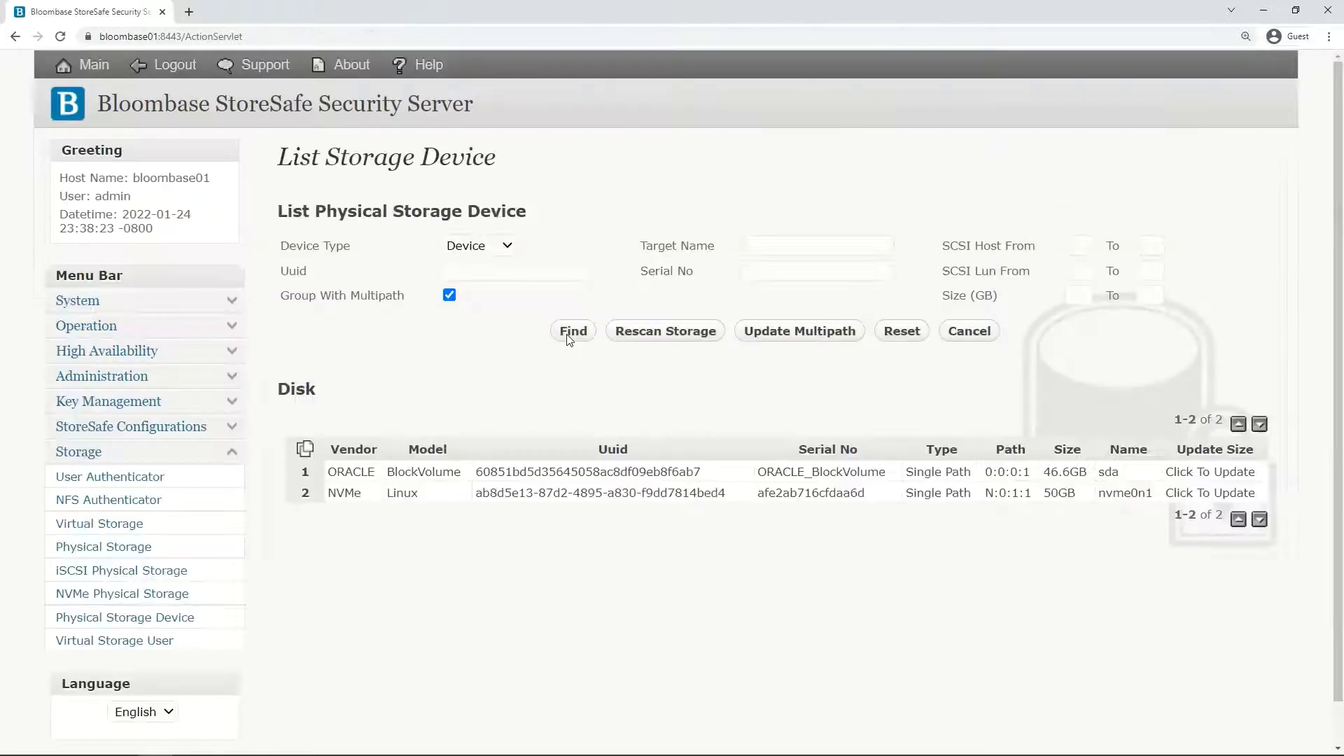
pyautogui.doubleClick(360, 492)
pyautogui.click(657, 513)
pyautogui.moveTo(739, 499); pyautogui.dragTo(474, 495)
pyautogui.click(984, 498)
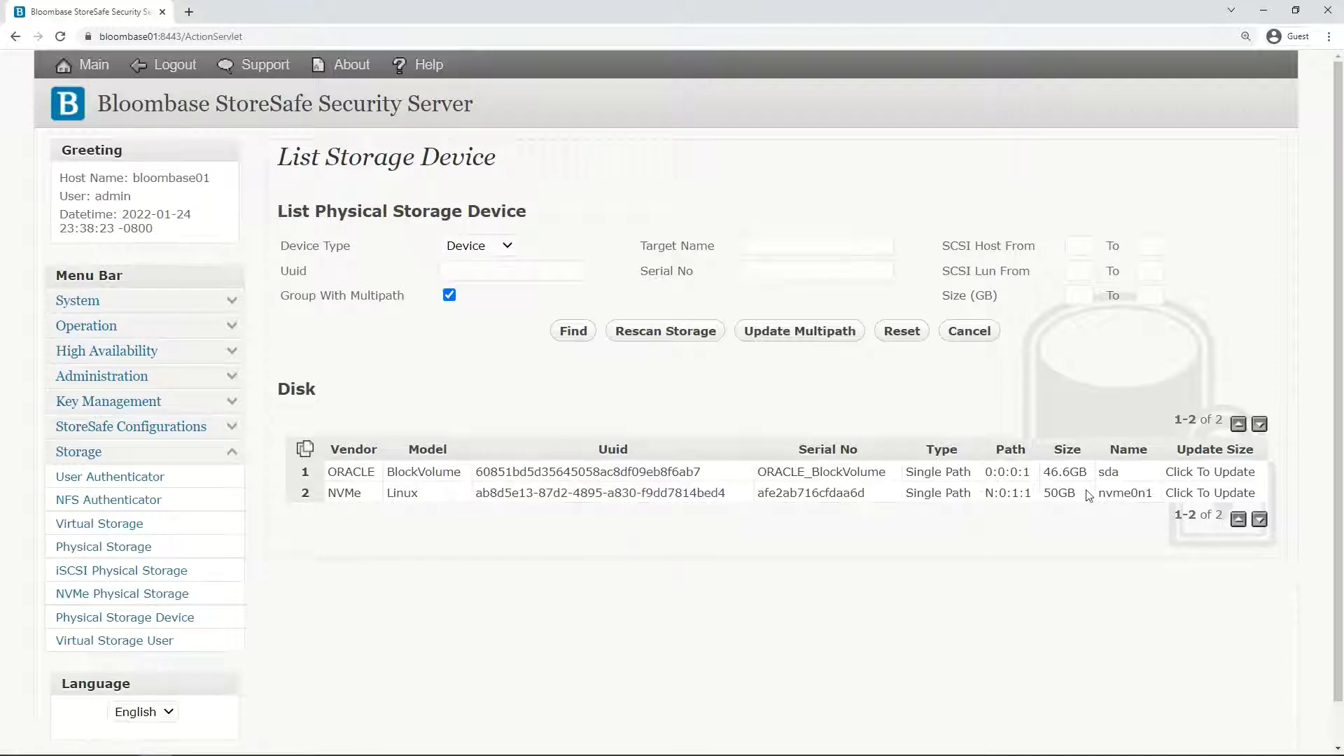
pyautogui.doubleClick(1054, 493)
pyautogui.click(907, 545)
# List the physical storage configurations, open nvme01 for modification, and review its name and physical storage type.
pyautogui.click(119, 551)
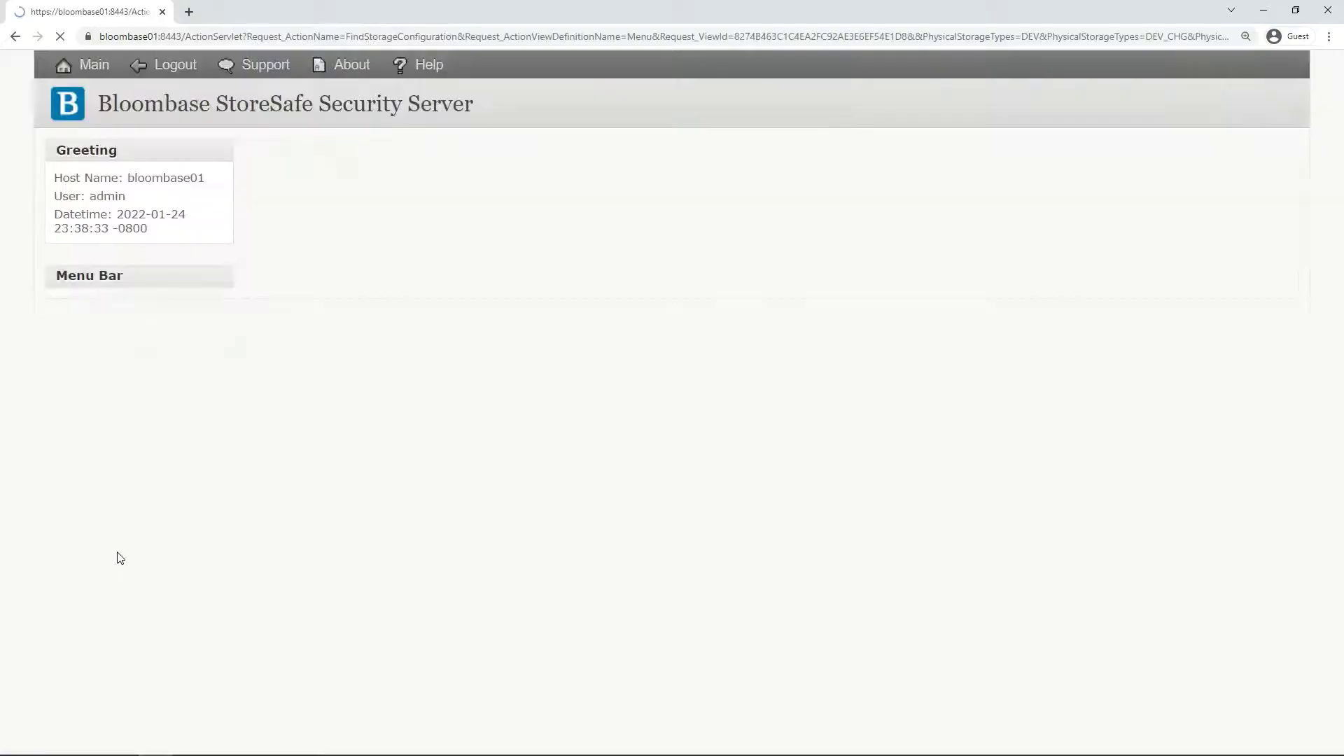
pyautogui.click(730, 283)
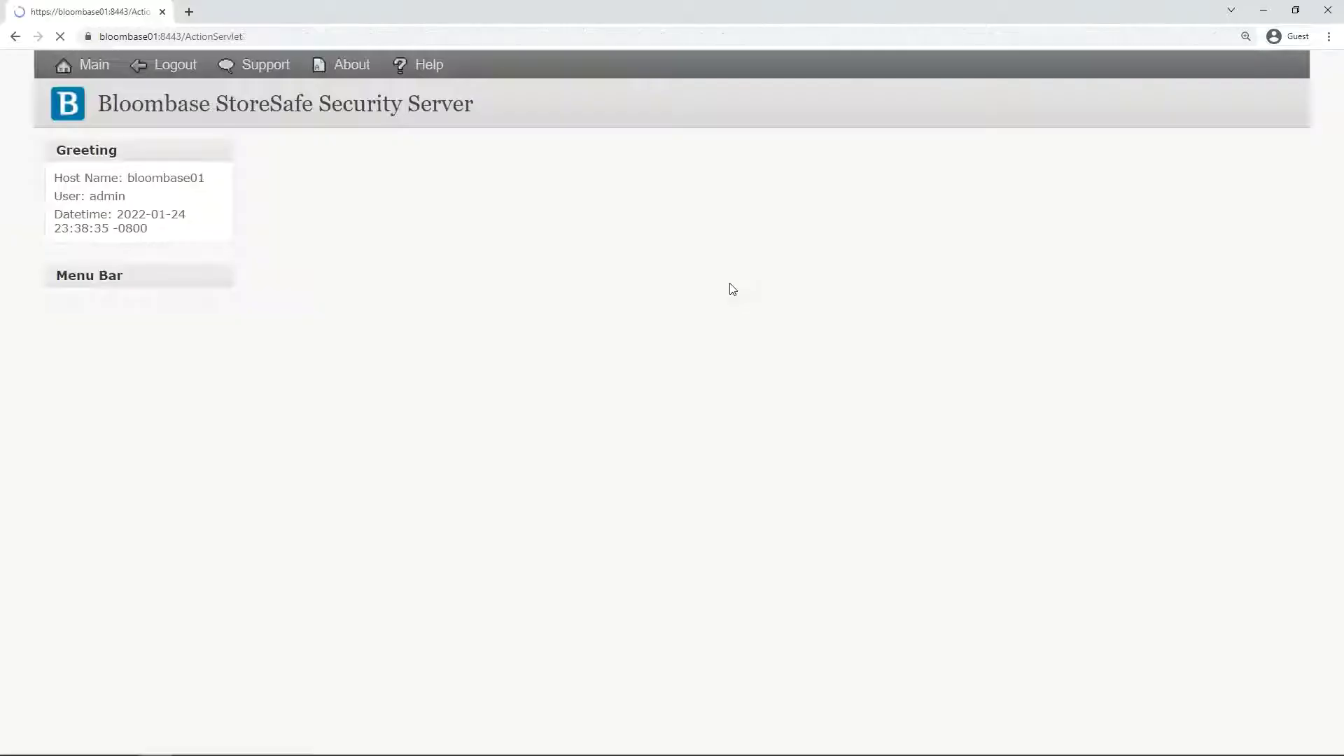
pyautogui.click(348, 383)
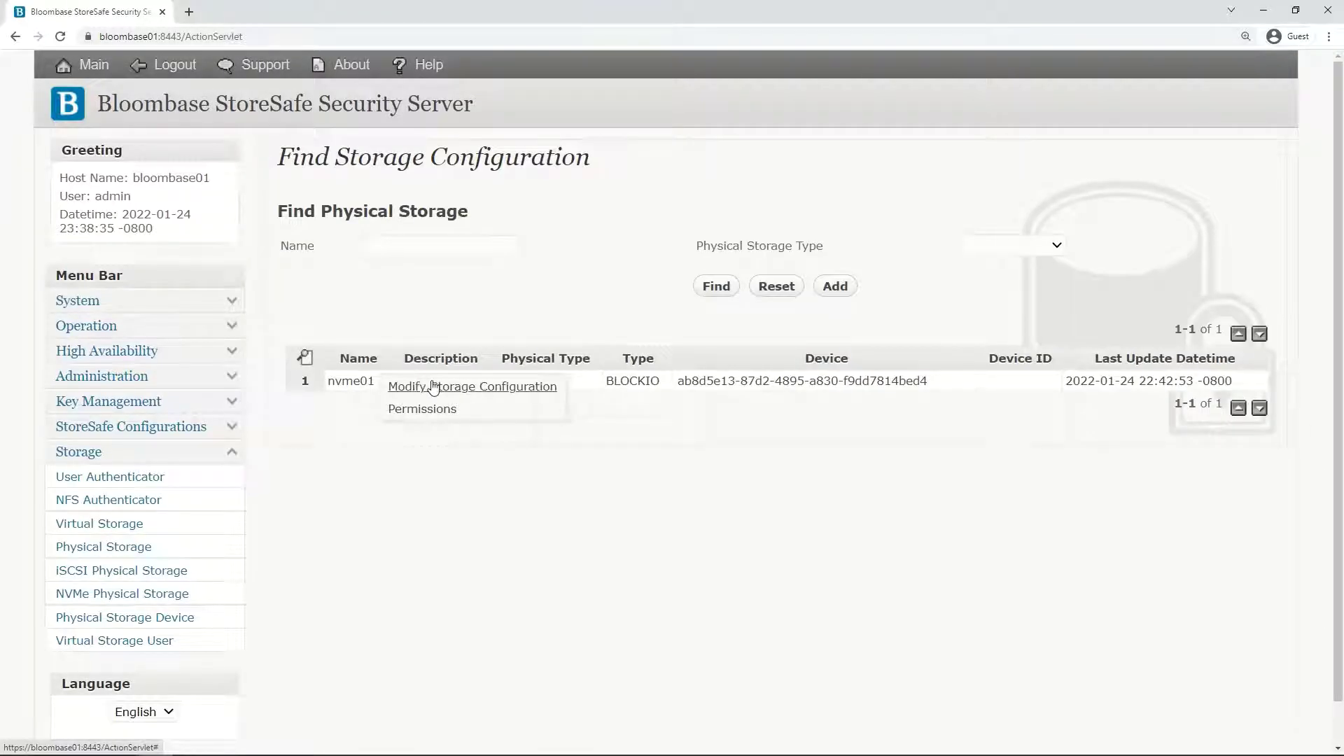
pyautogui.click(429, 386)
pyautogui.click(621, 402)
pyautogui.doubleClick(621, 402)
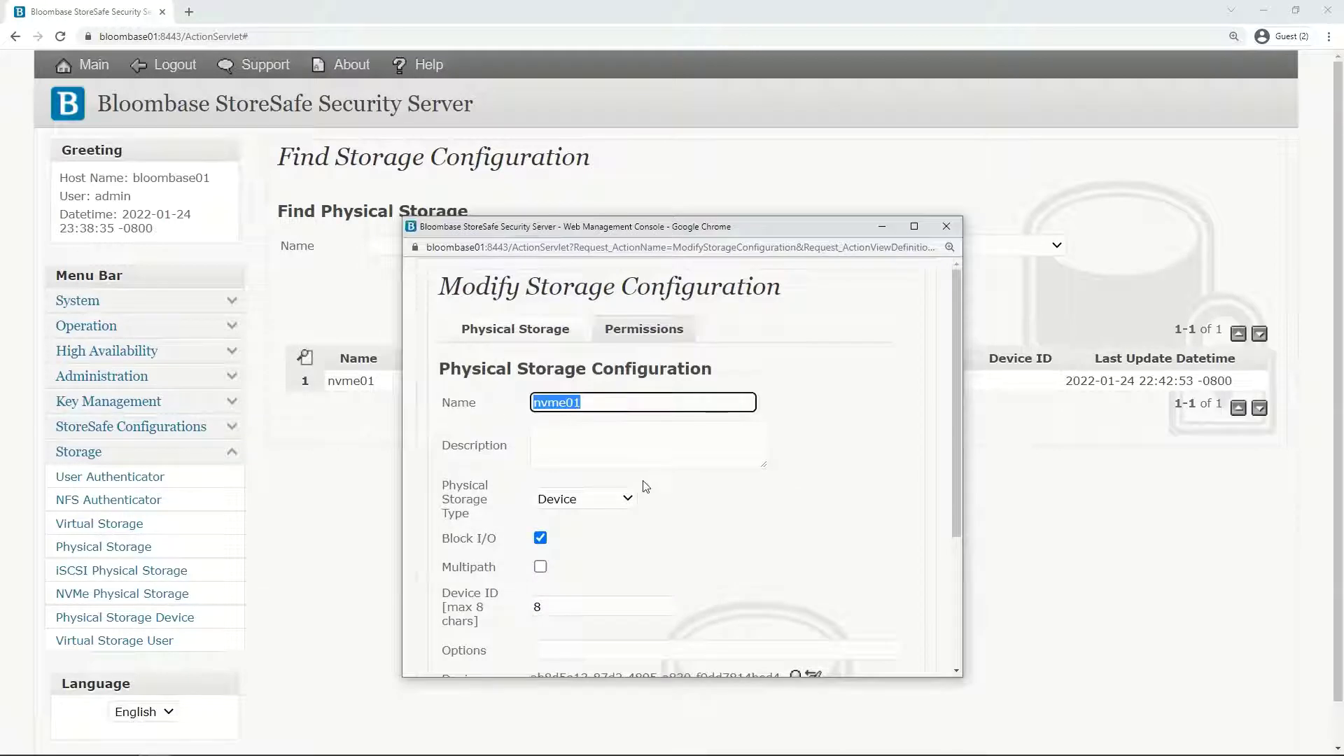
pyautogui.click(638, 487)
pyautogui.click(600, 505)
pyautogui.click(593, 533)
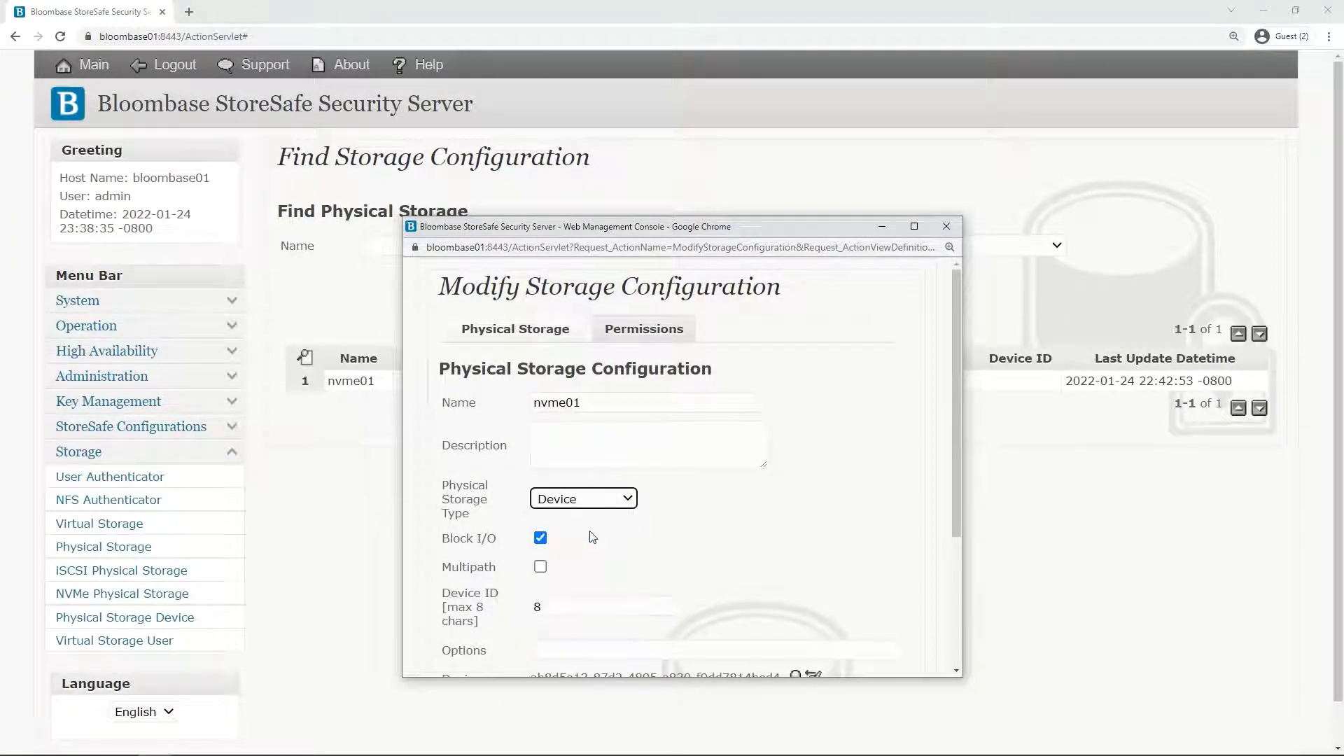
# Browse the storage devices available to physical storage nvme01, pick the NVMe device, and close the configuration without submitting.
pyautogui.scroll(-3, 593, 545)
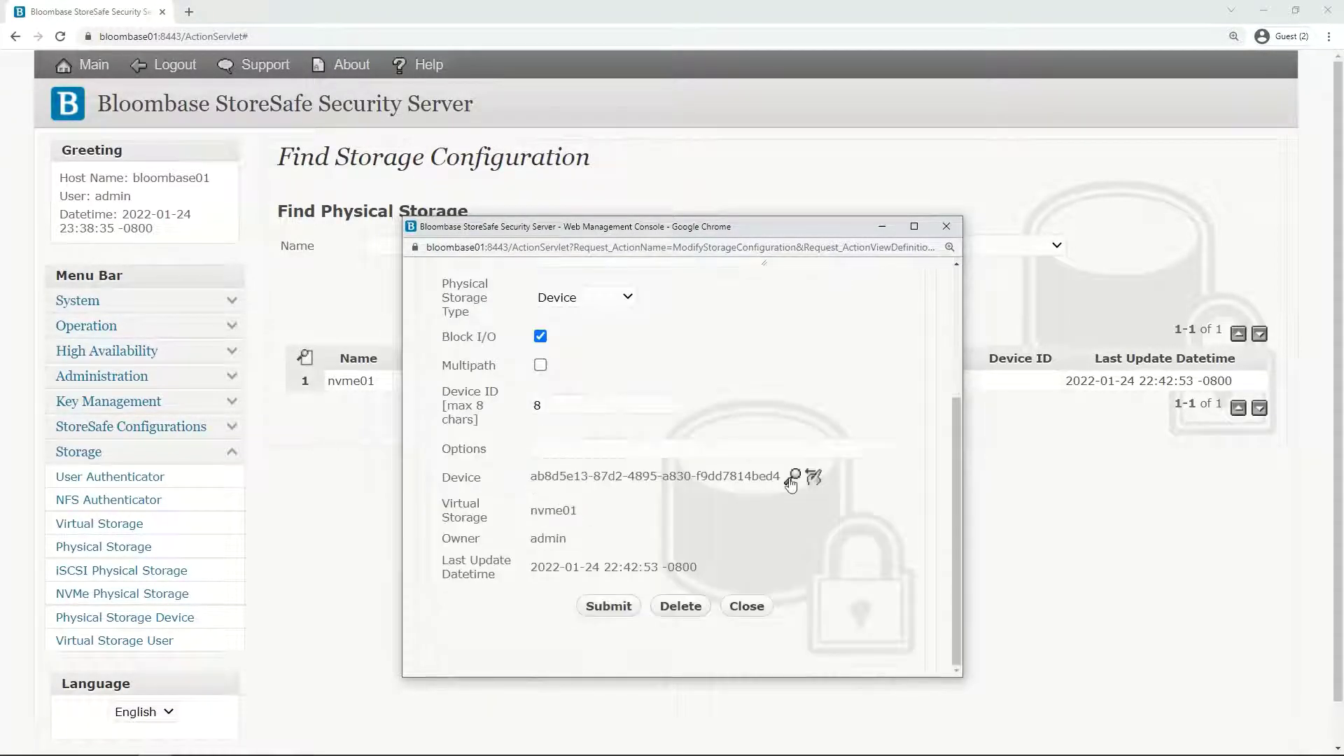
pyautogui.click(794, 477)
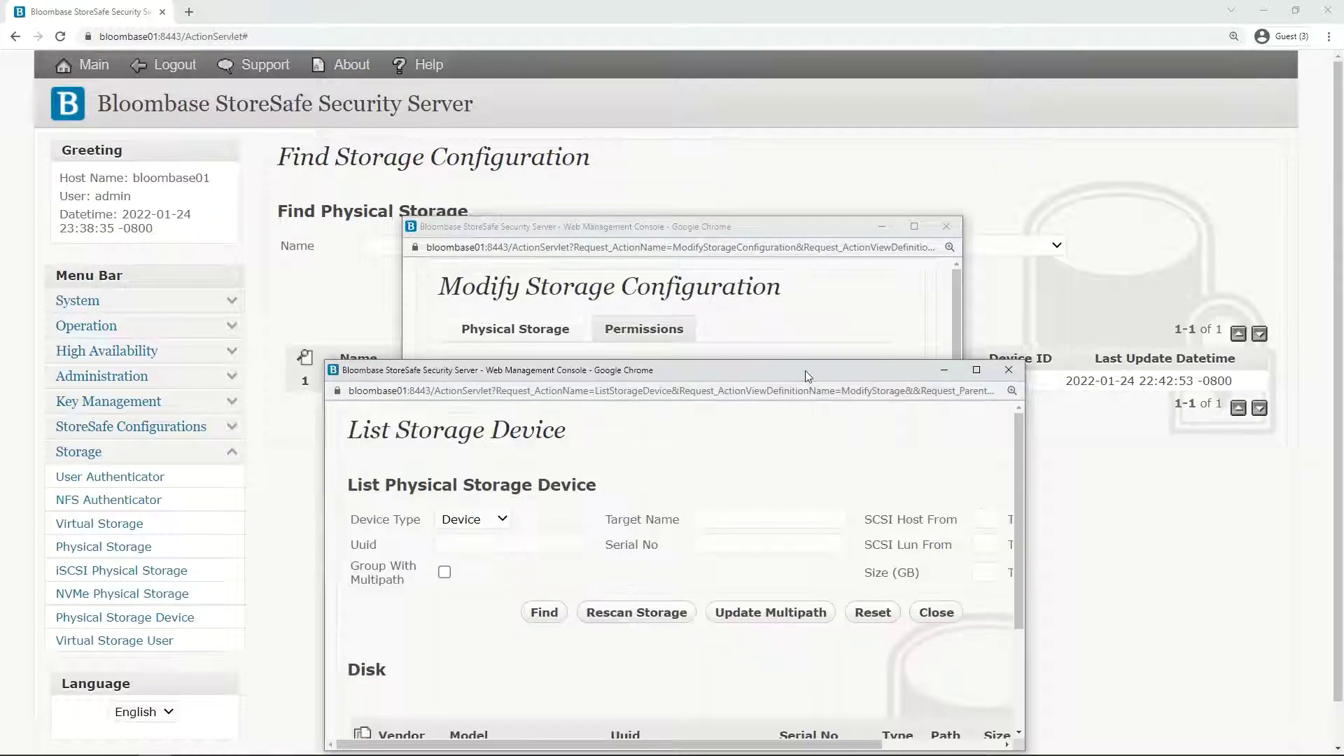
pyautogui.click(550, 567)
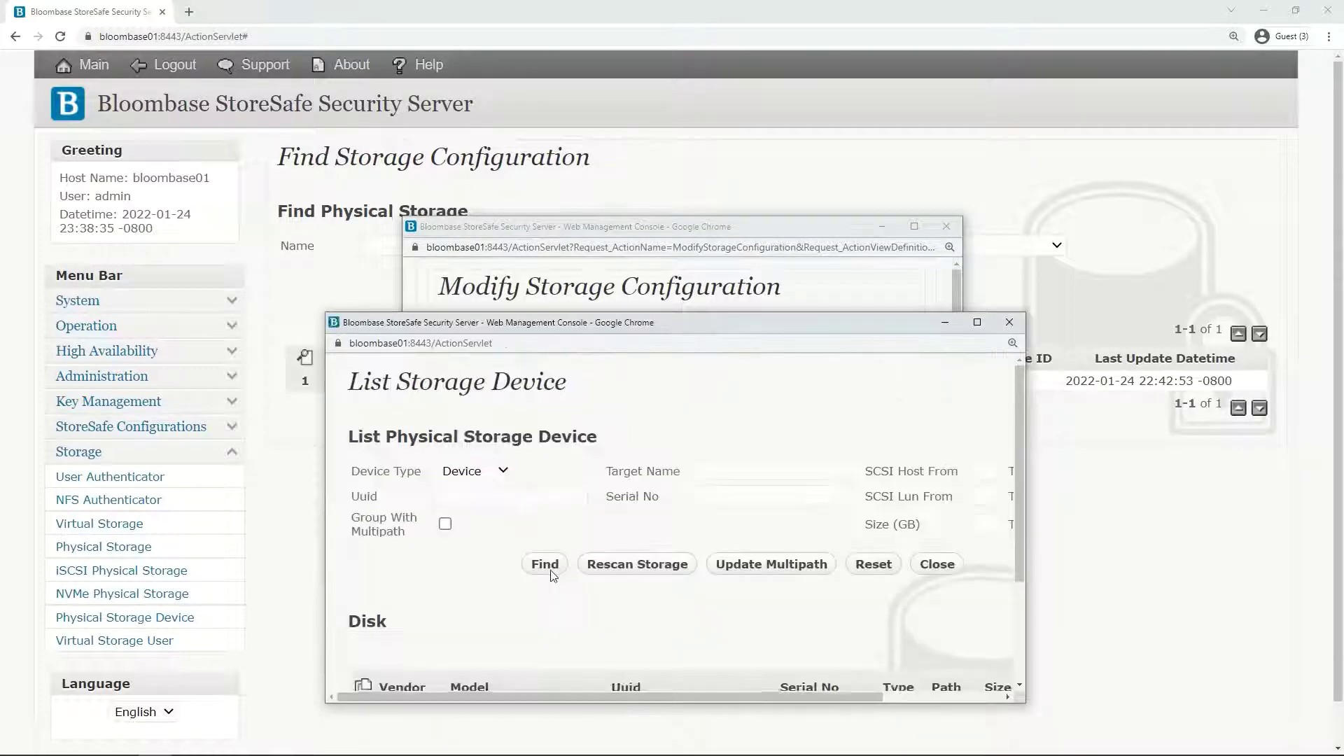
pyautogui.scroll(-2, 553, 578)
pyautogui.click(555, 608)
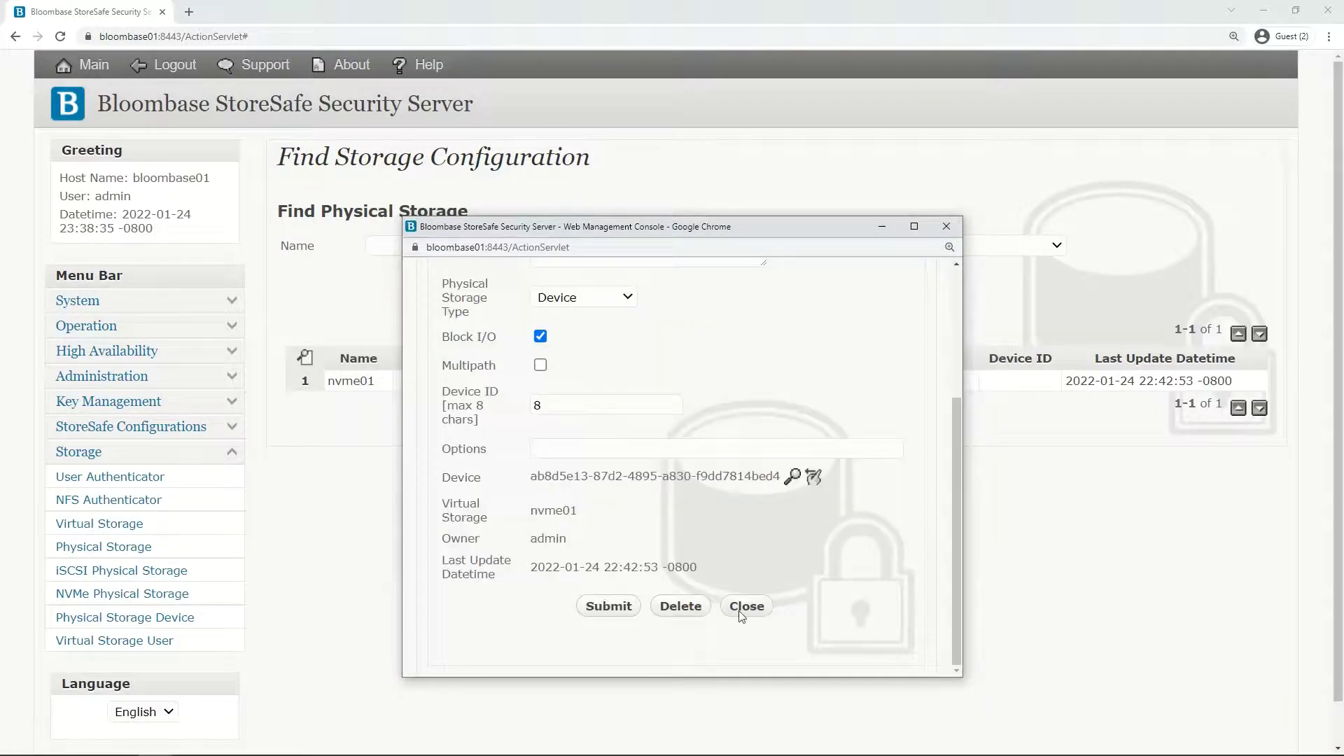
pyautogui.click(745, 606)
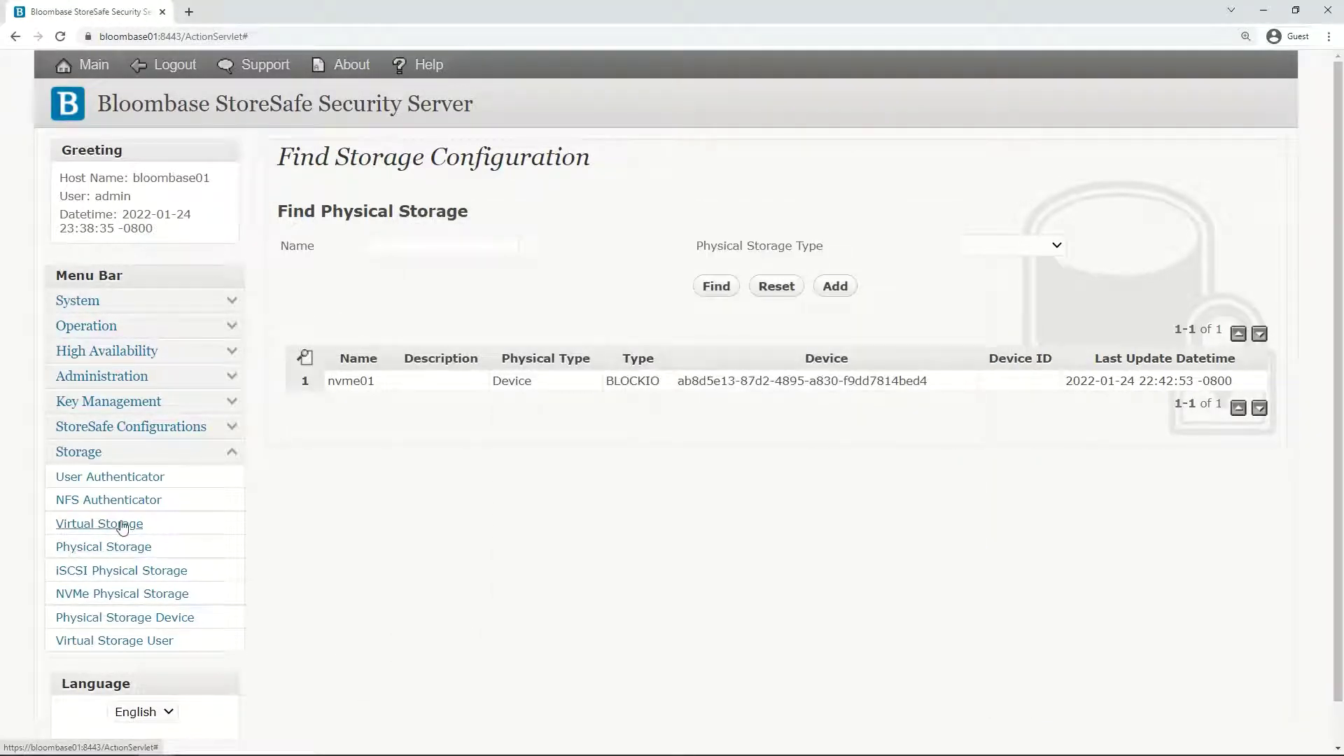
# List the virtual storages and open nvme01 for modification.
pyautogui.click(121, 526)
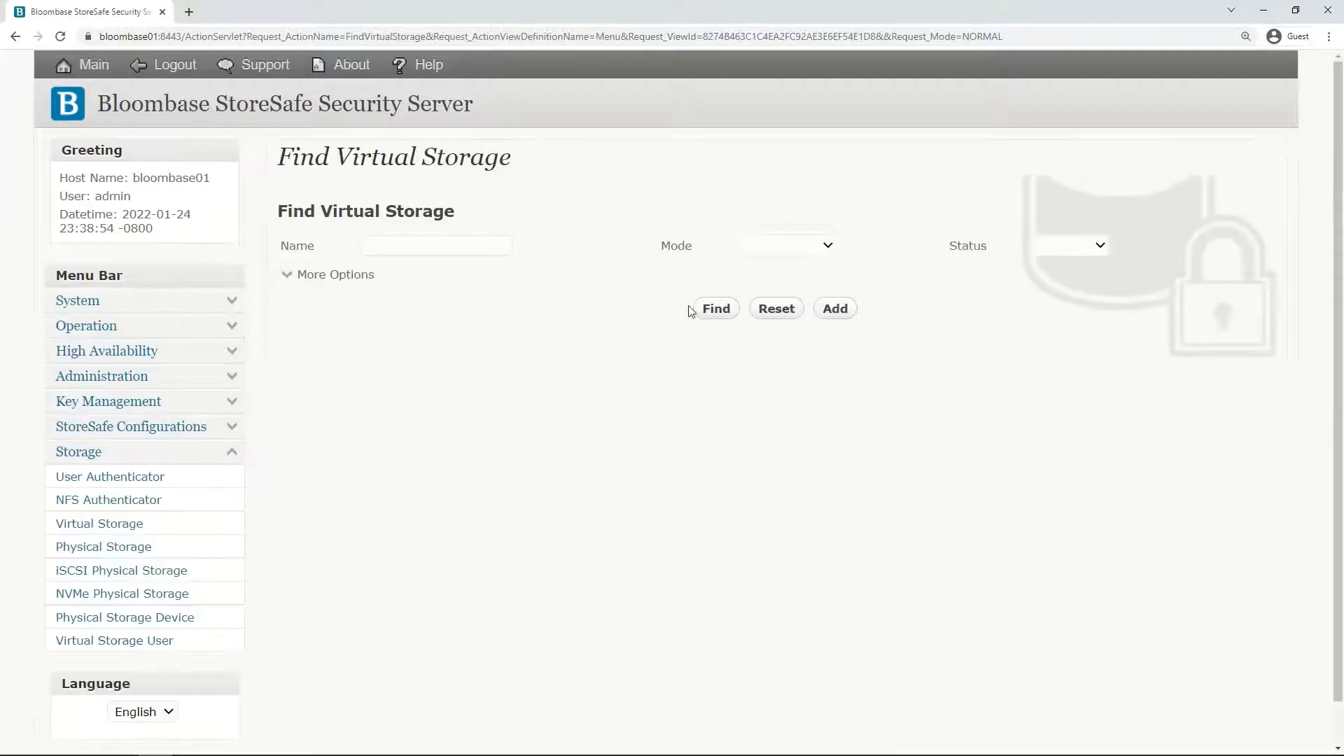
pyautogui.click(700, 306)
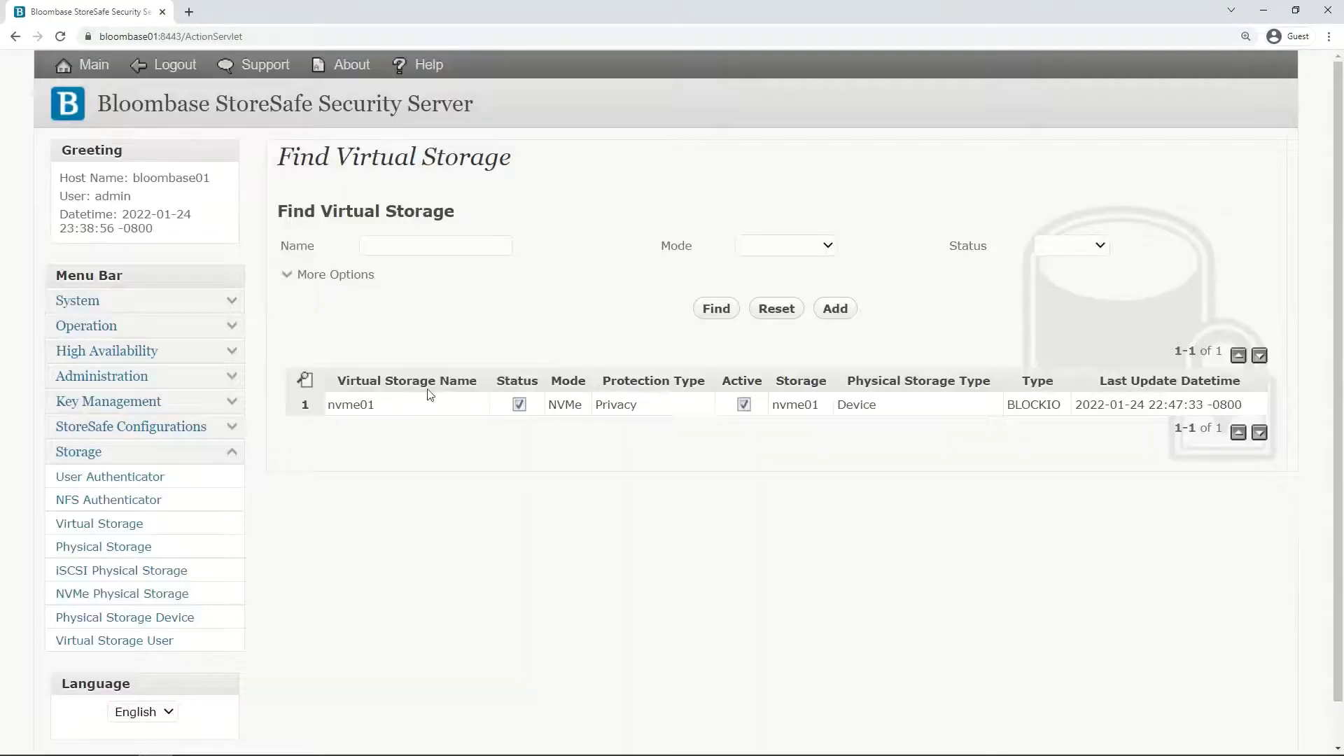
pyautogui.click(386, 407)
pyautogui.click(413, 415)
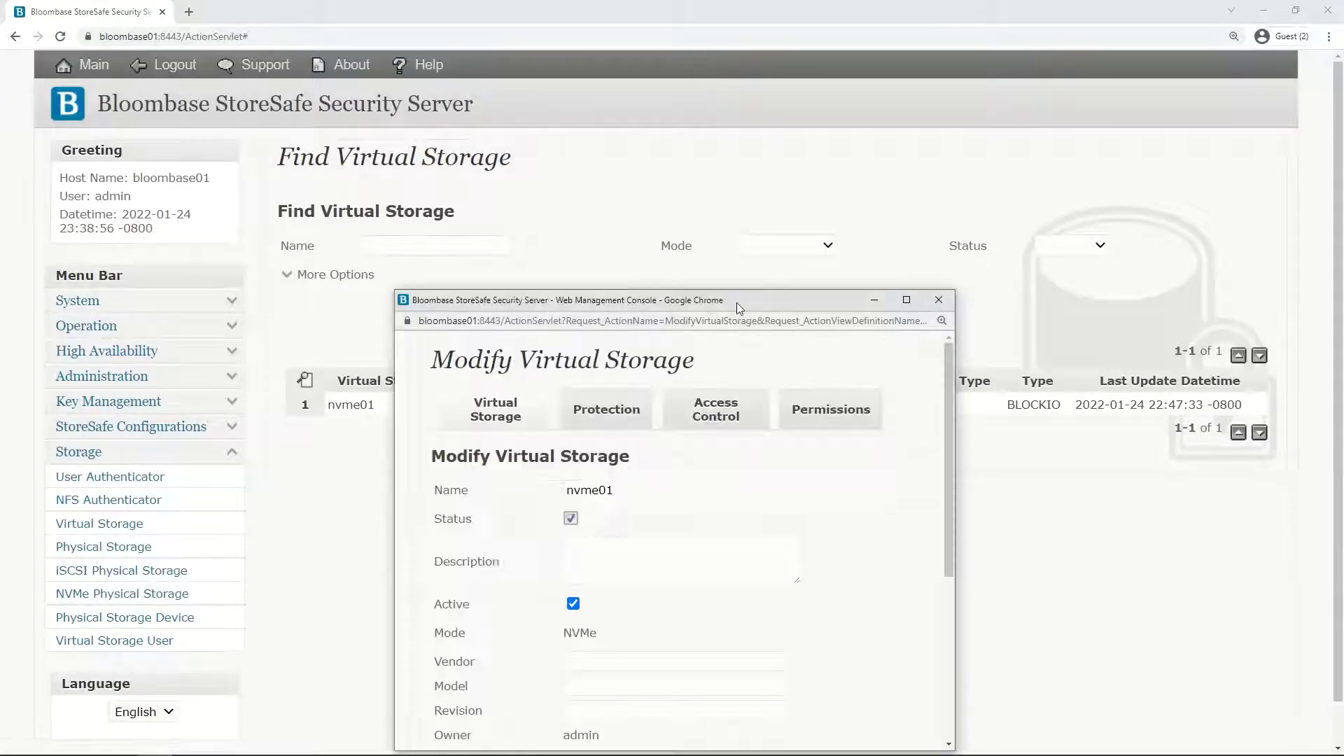
pyautogui.moveTo(737, 303); pyautogui.dragTo(749, 201)
# Review virtual storage nvme01's name and mode, and the physical storage and device assigned to it.
pyautogui.click(642, 390)
pyautogui.doubleClick(643, 390)
pyautogui.click(613, 533)
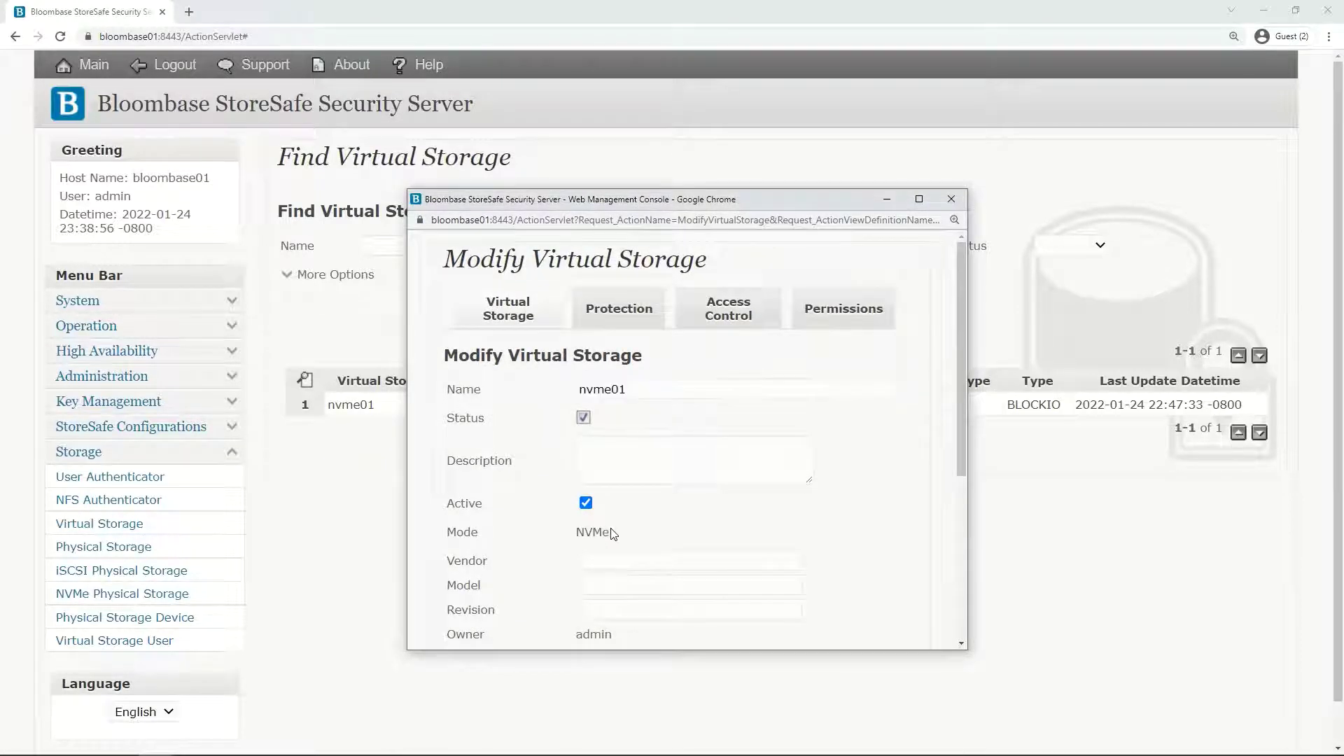
pyautogui.moveTo(614, 534); pyautogui.dragTo(511, 494)
pyautogui.click(670, 533)
pyautogui.scroll(-4, 651, 519)
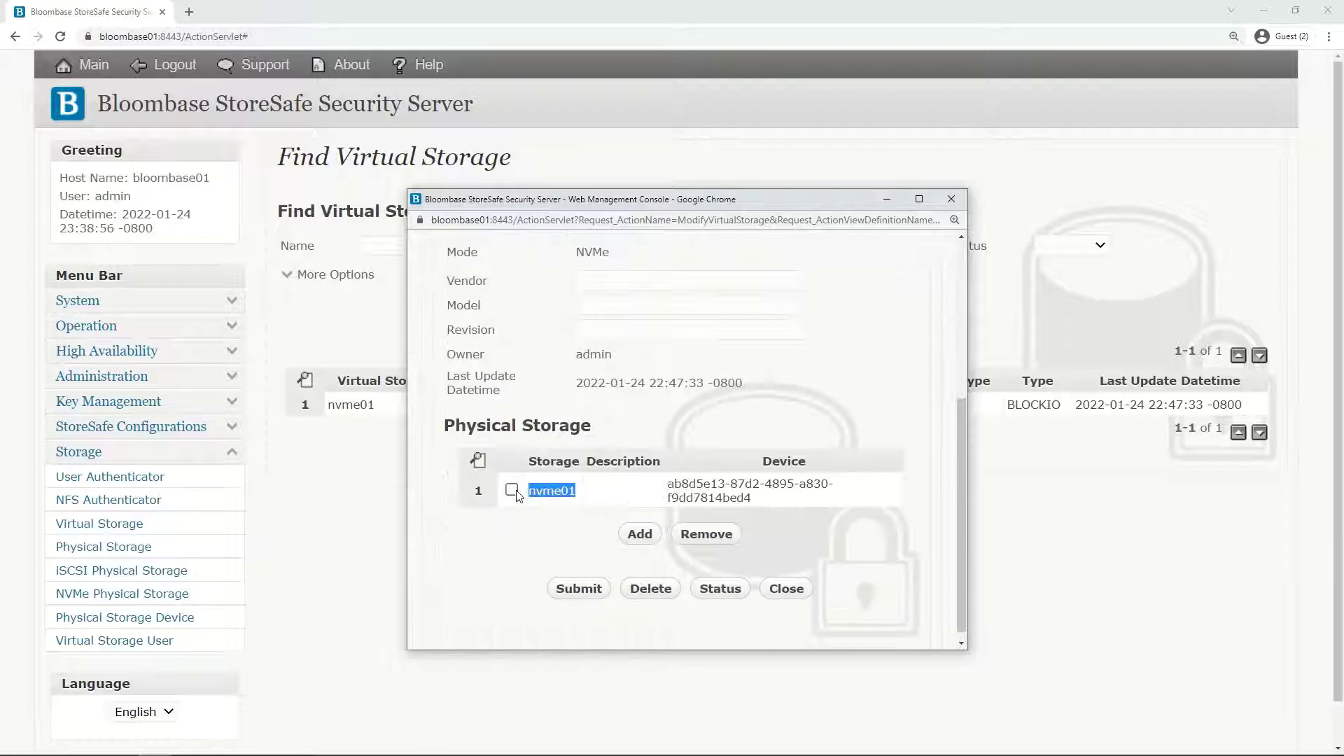
pyautogui.tripleClick(732, 506)
pyautogui.click(818, 543)
# Review virtual storage nvme01's protection type, encryption key, cipher algorithm and bit length.
pyautogui.scroll(4, 818, 543)
pyautogui.click(629, 313)
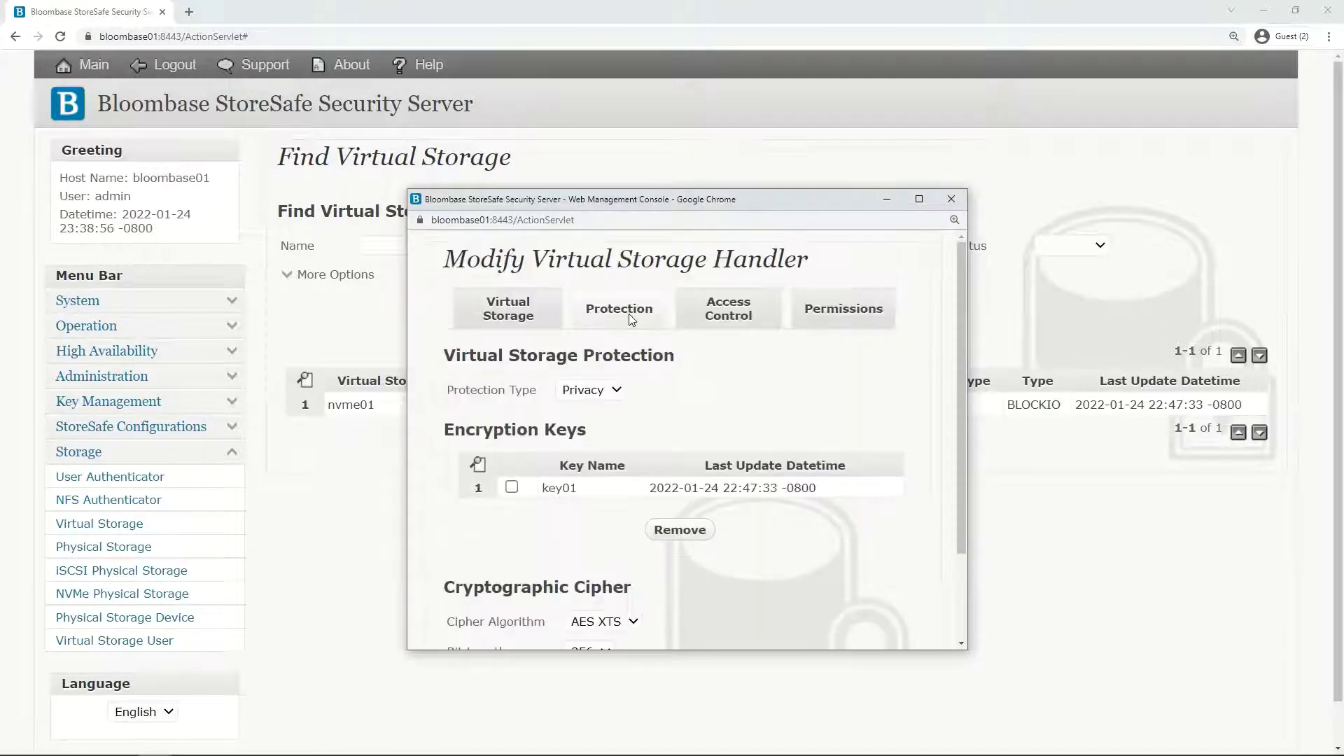
pyautogui.click(587, 393)
pyautogui.doubleClick(590, 495)
pyautogui.click(561, 522)
pyautogui.scroll(-2, 613, 496)
pyautogui.click(604, 508)
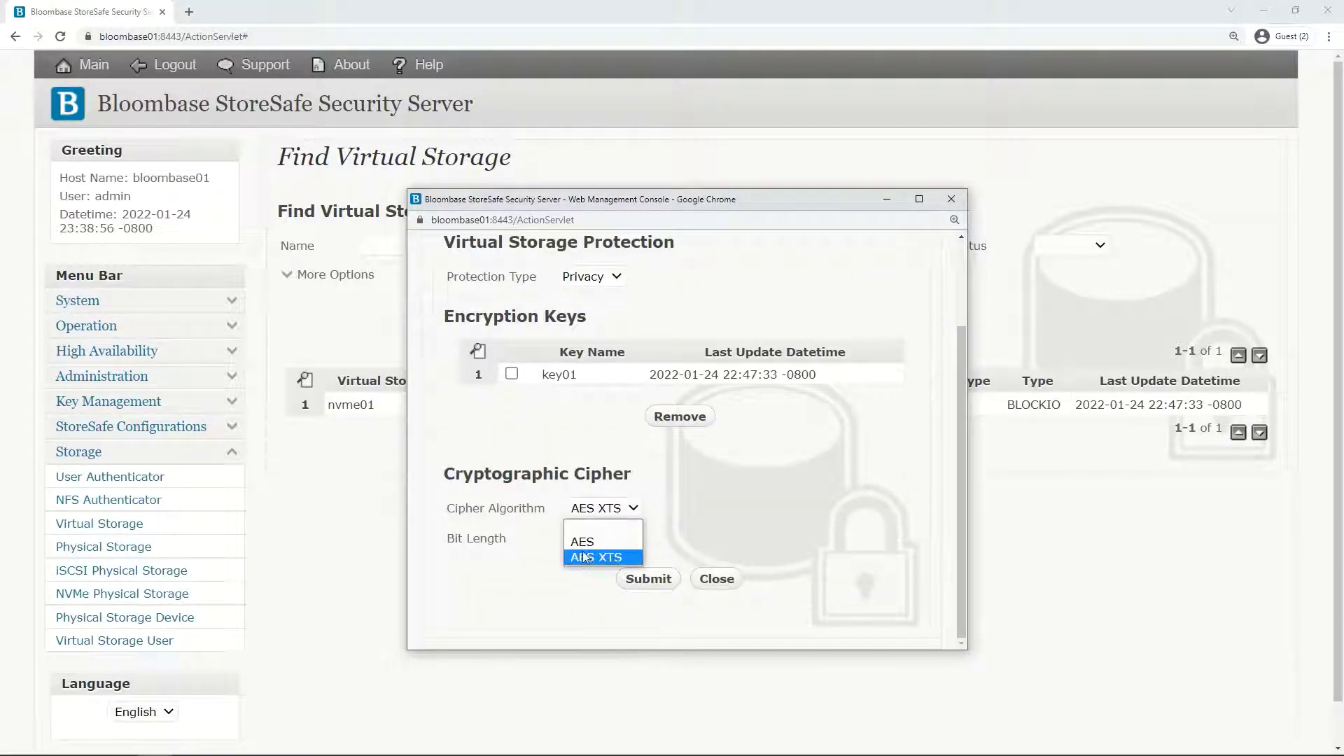
pyautogui.click(587, 556)
pyautogui.click(585, 538)
pyautogui.click(588, 597)
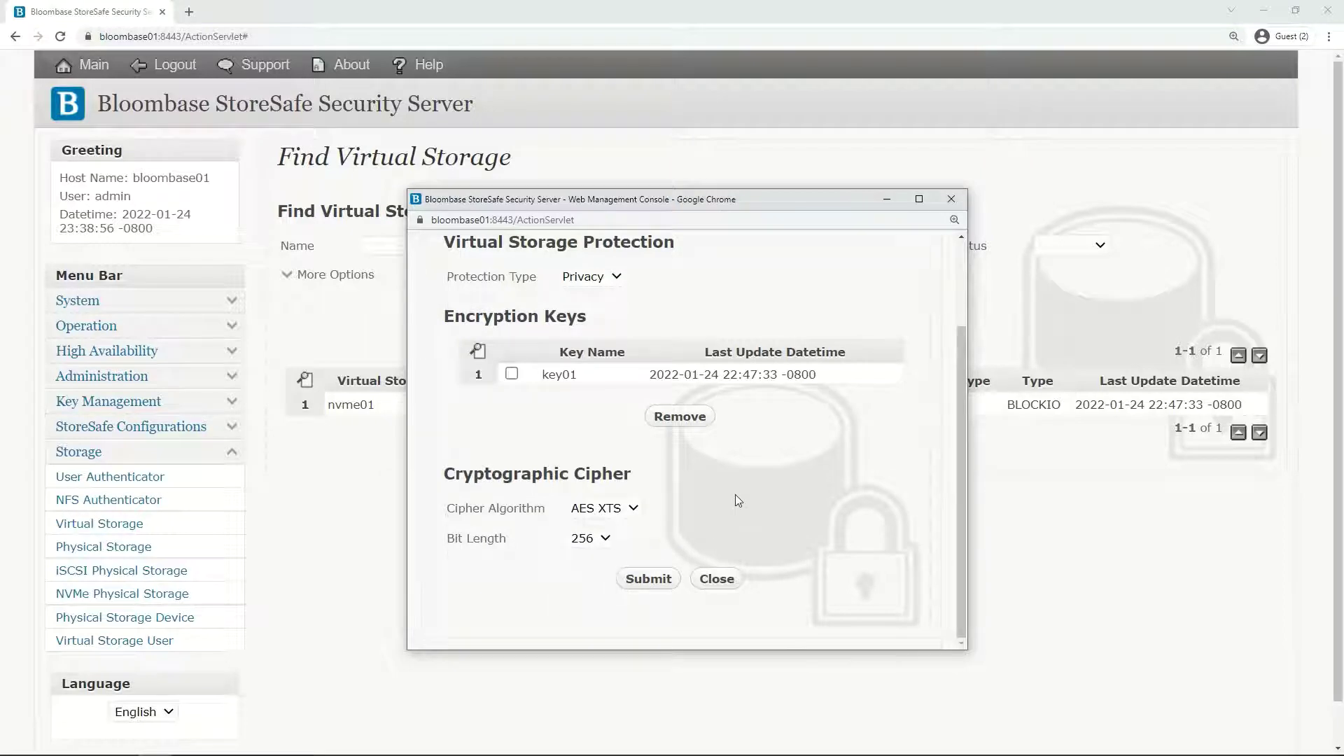
# Review the initiator in virtual storage nvme01's access control, and close the window.
pyautogui.scroll(2, 736, 494)
pyautogui.click(729, 298)
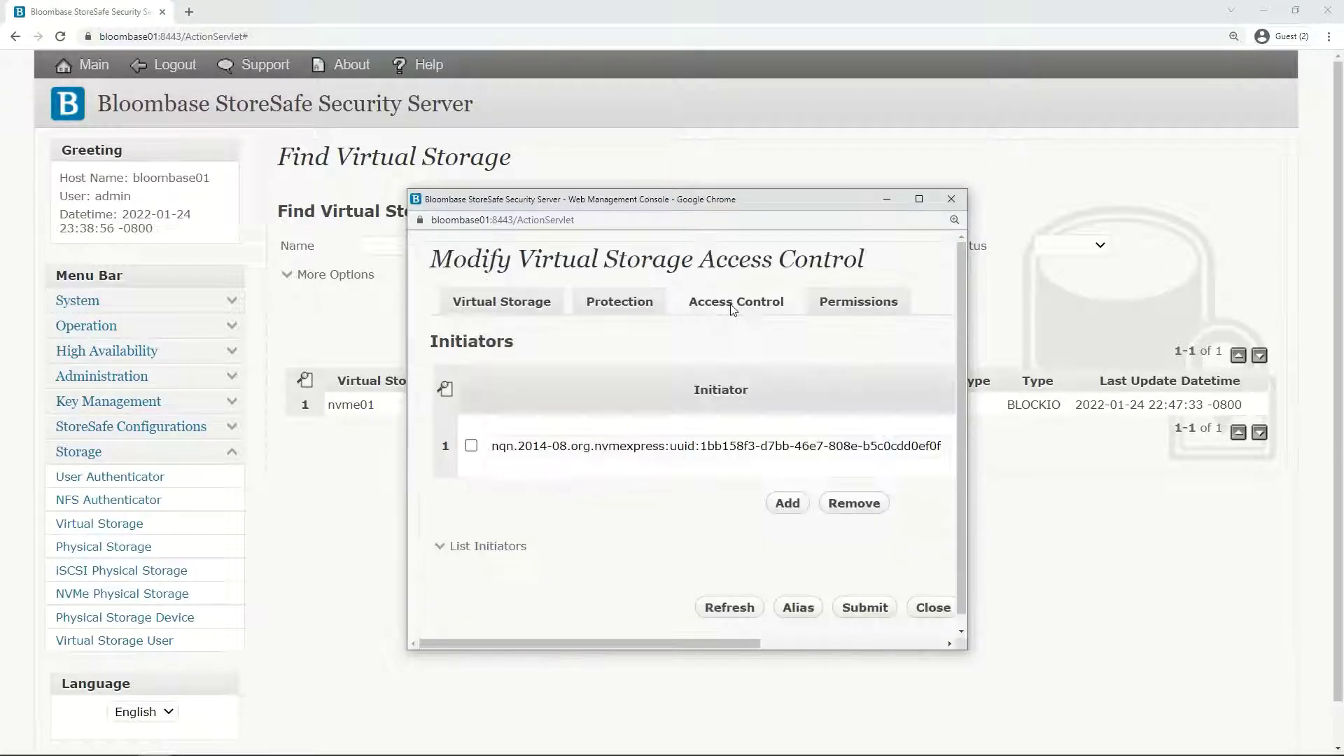
pyautogui.scroll(-1, 493, 439)
pyautogui.moveTo(493, 438); pyautogui.dragTo(742, 434)
pyautogui.click(747, 520)
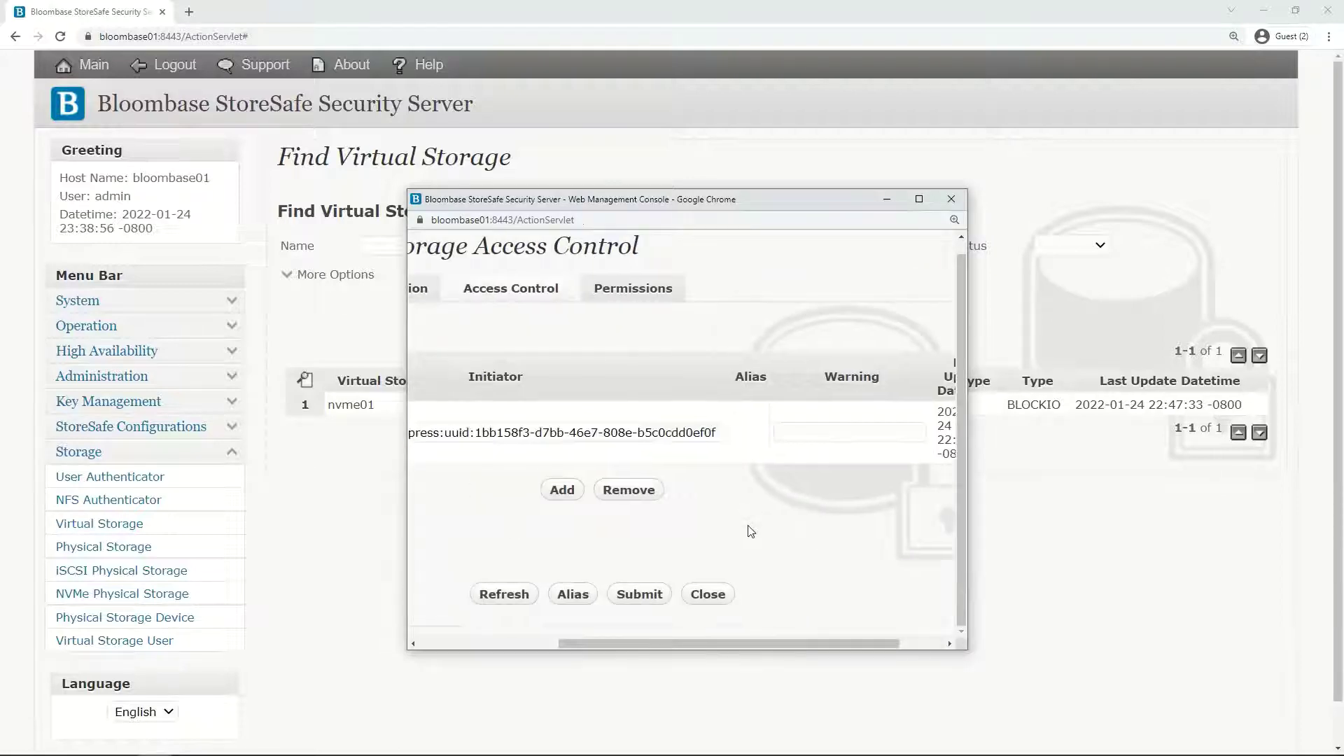
pyautogui.click(704, 593)
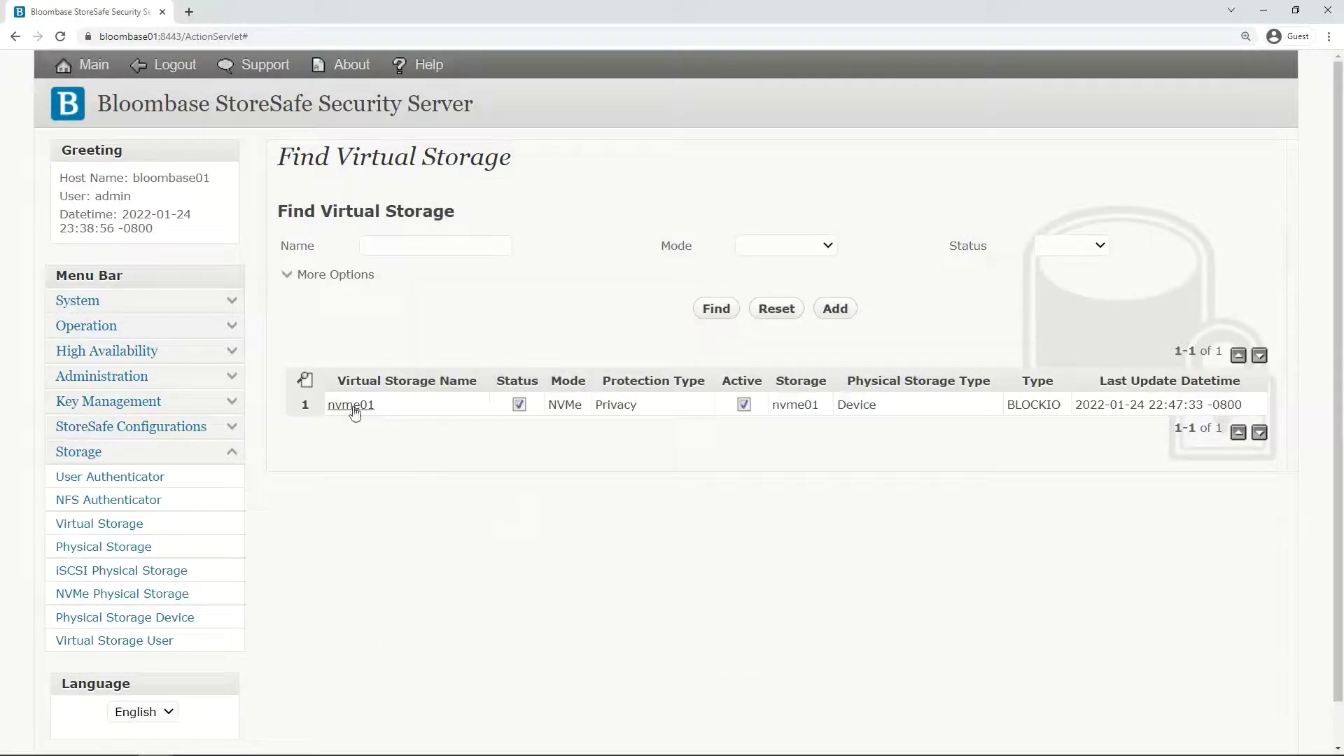
# Open the status of virtual storage nvme01 and look through its details.
pyautogui.click(350, 406)
pyautogui.click(474, 505)
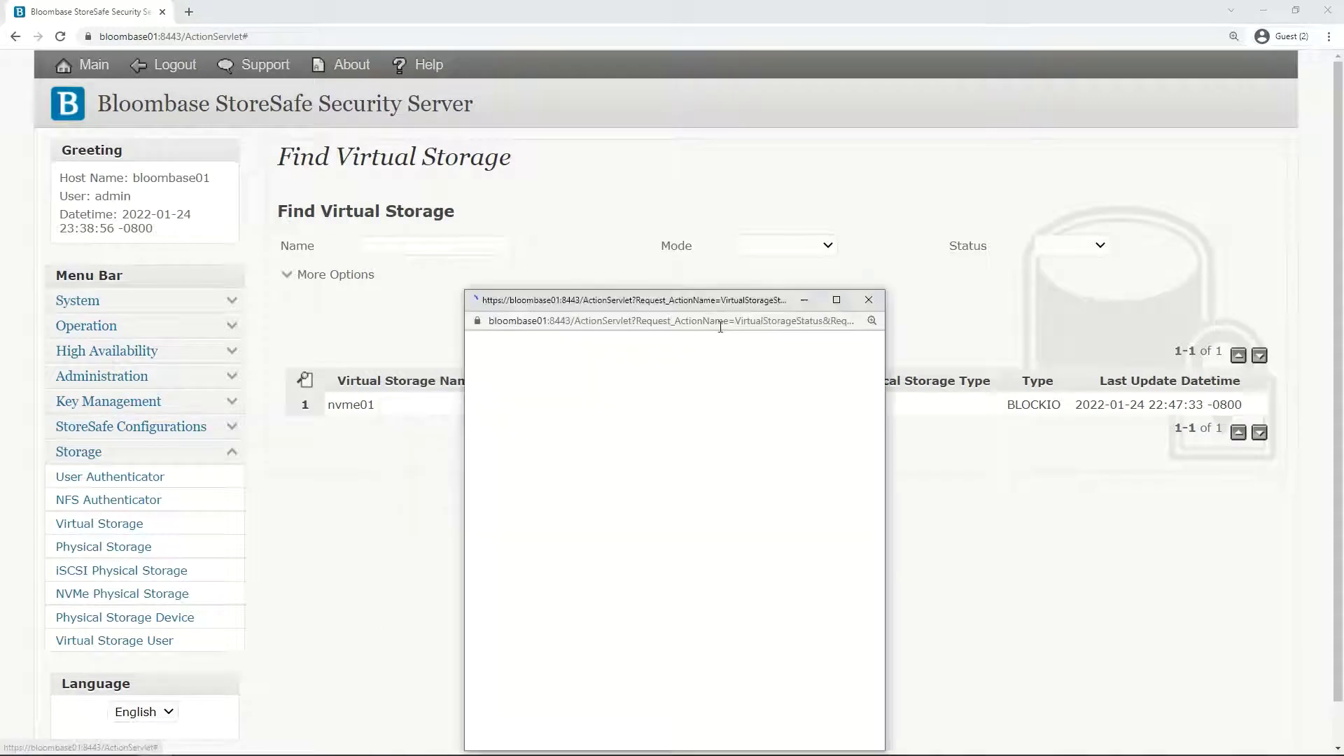
pyautogui.scroll(-3, 787, 577)
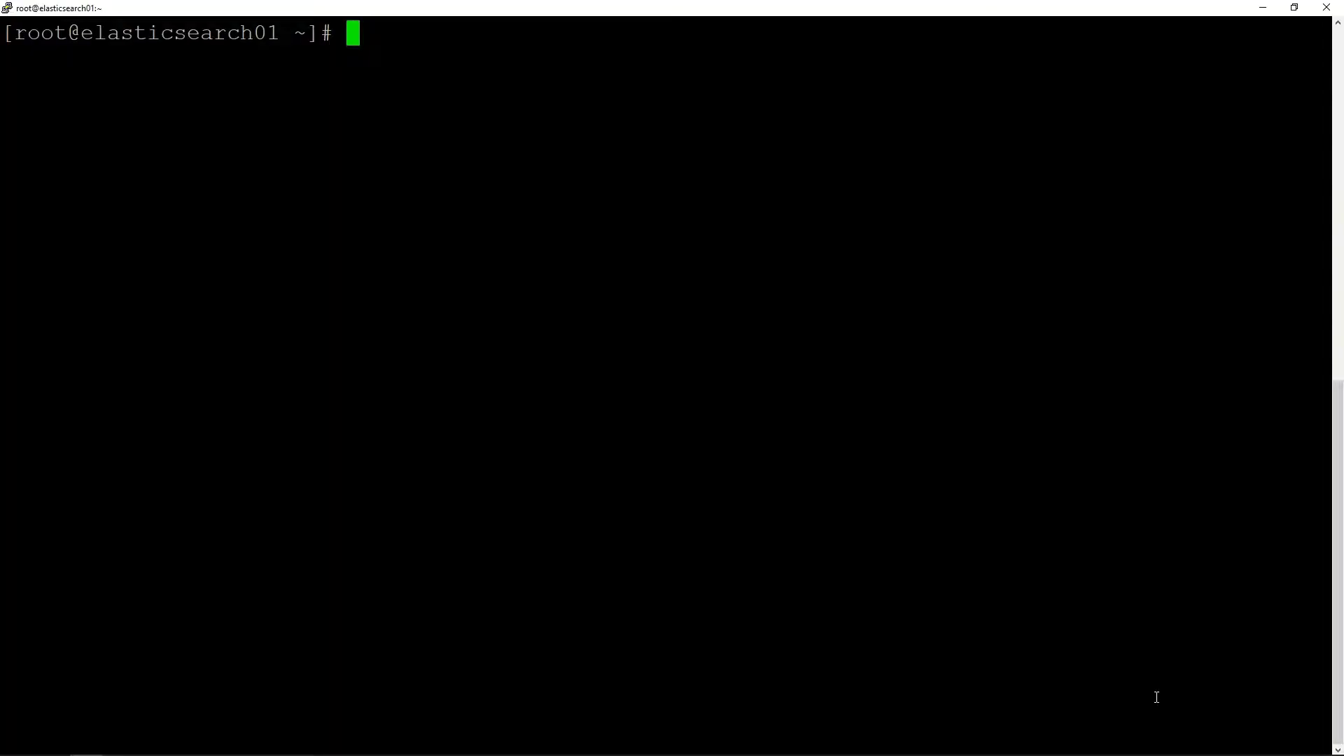
# Switch to the elasticsearch01 root terminal and print the system information with uname -a.
pyautogui.write('uname -a')
pyautogui.press('Return')
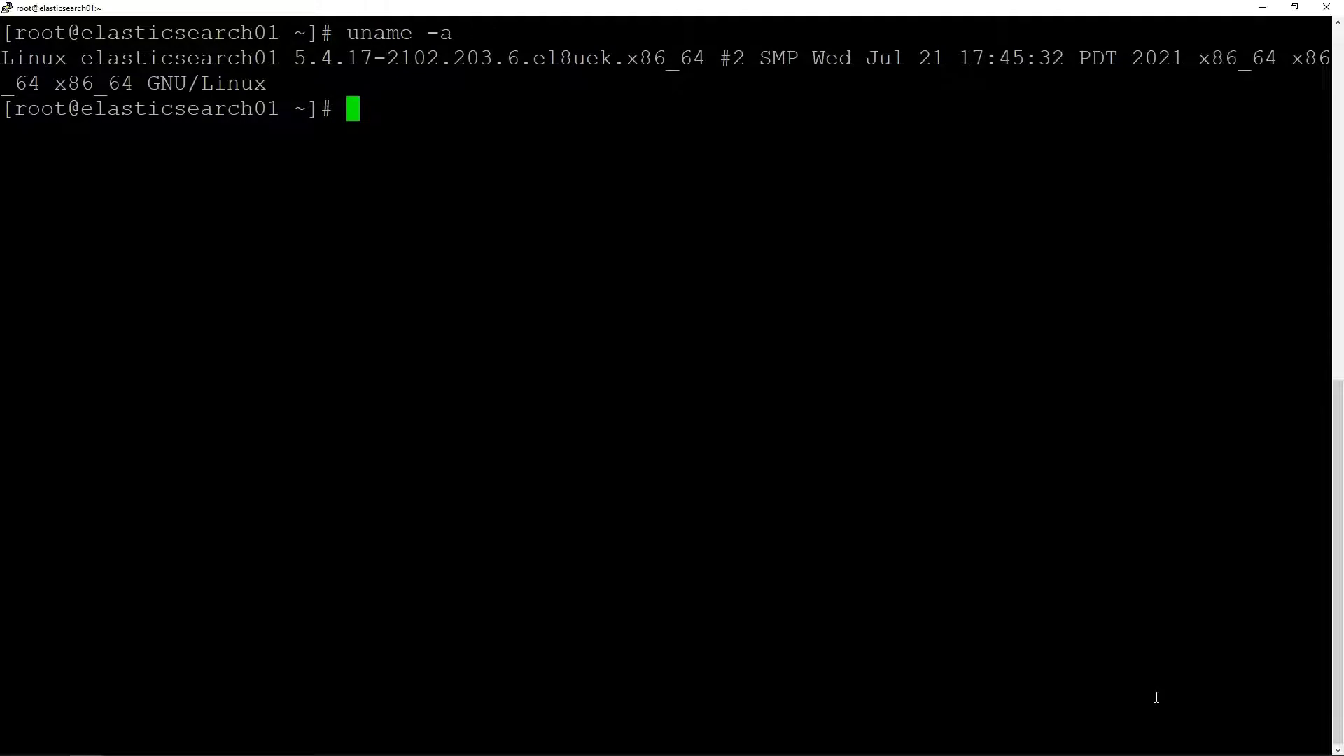
# Discover the NVMe subsystems that bloombase01 offers over TCP on port 4420 with nvme discover.
pyautogui.write('nvme dis')
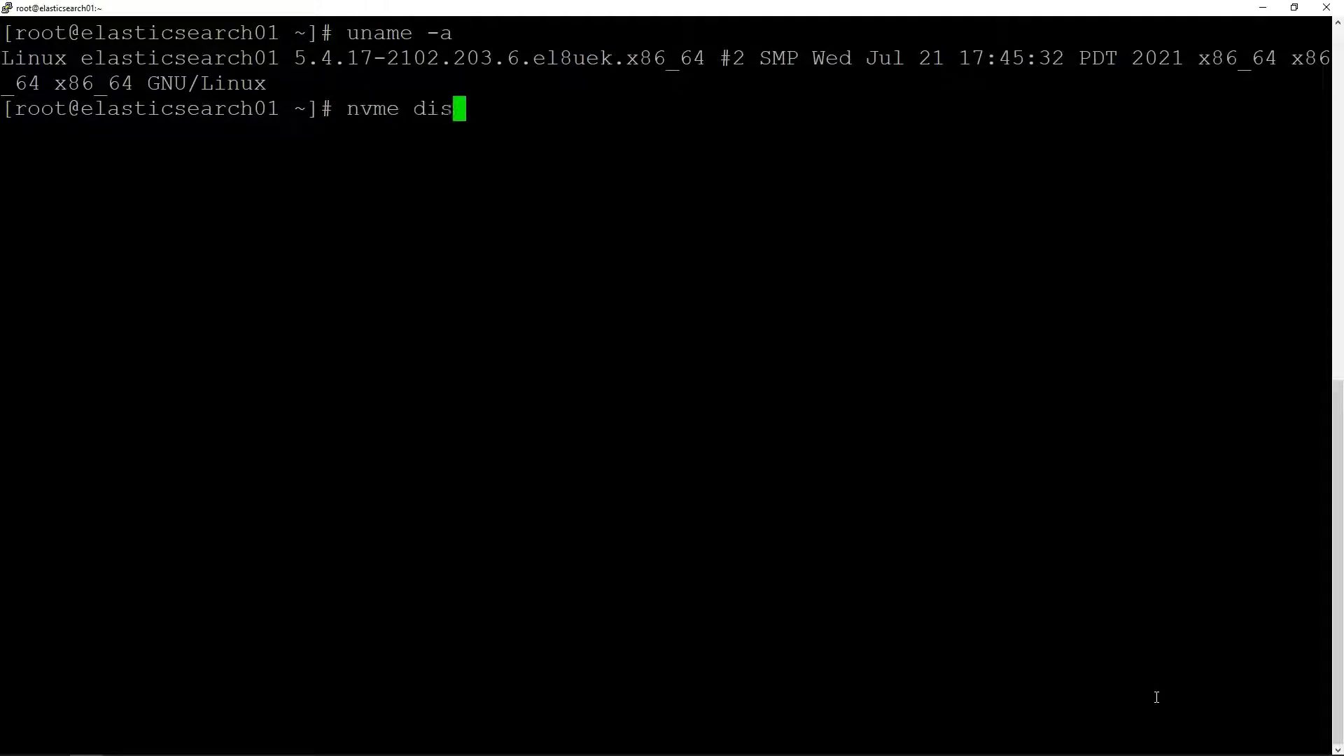
pyautogui.write('cover -t ')
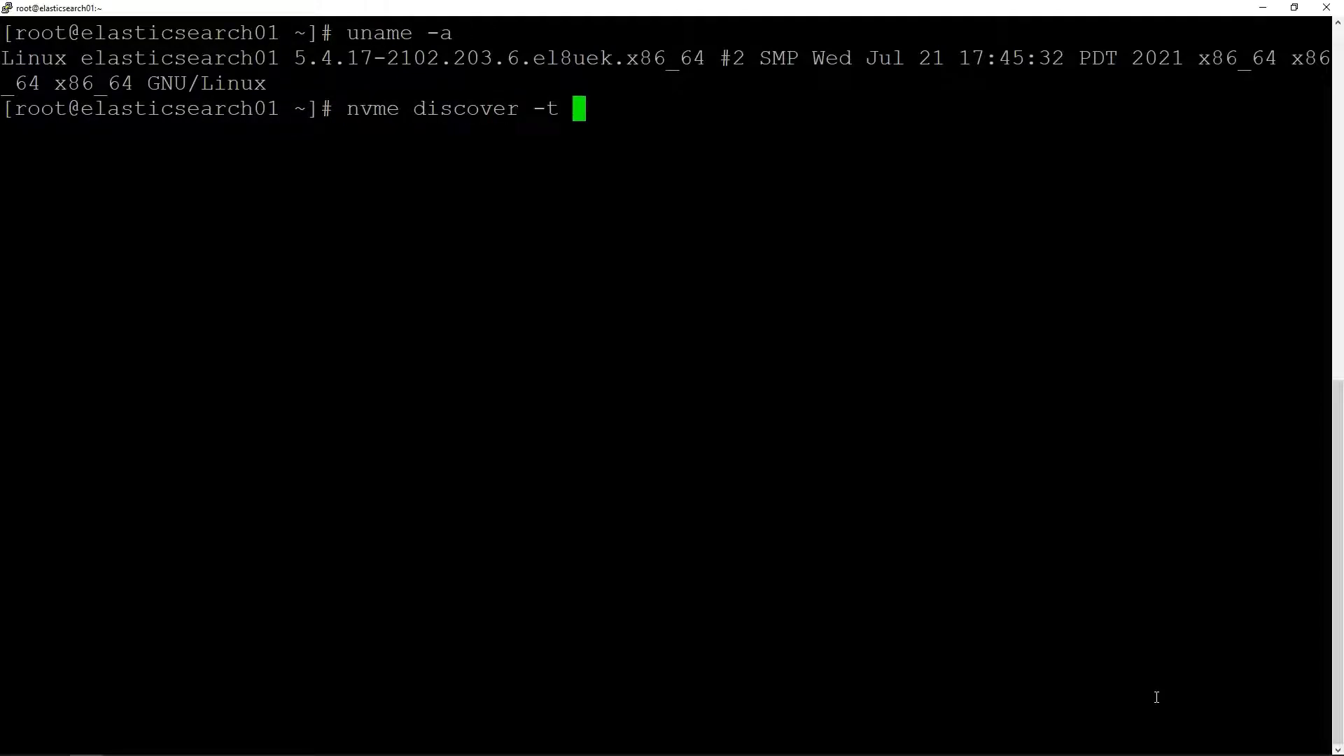
pyautogui.write('tcp -a bl')
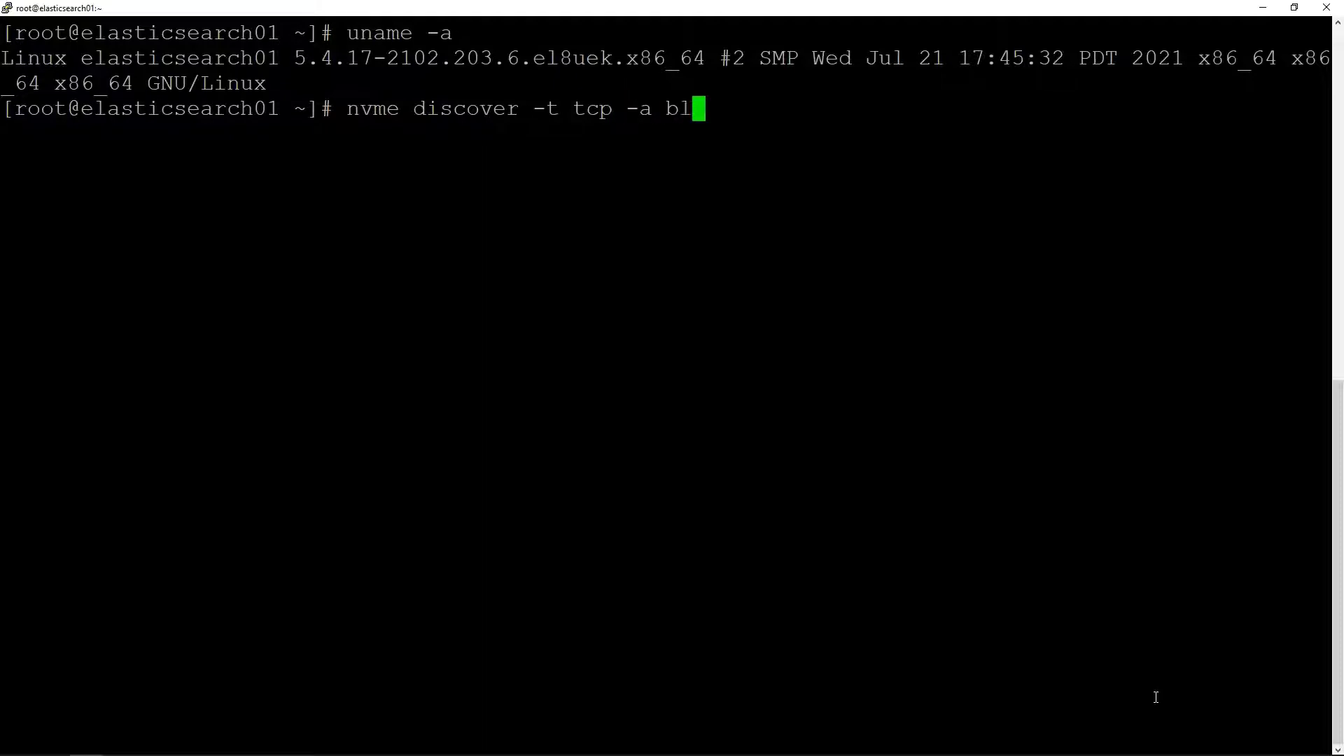
pyautogui.write('oombase01 ')
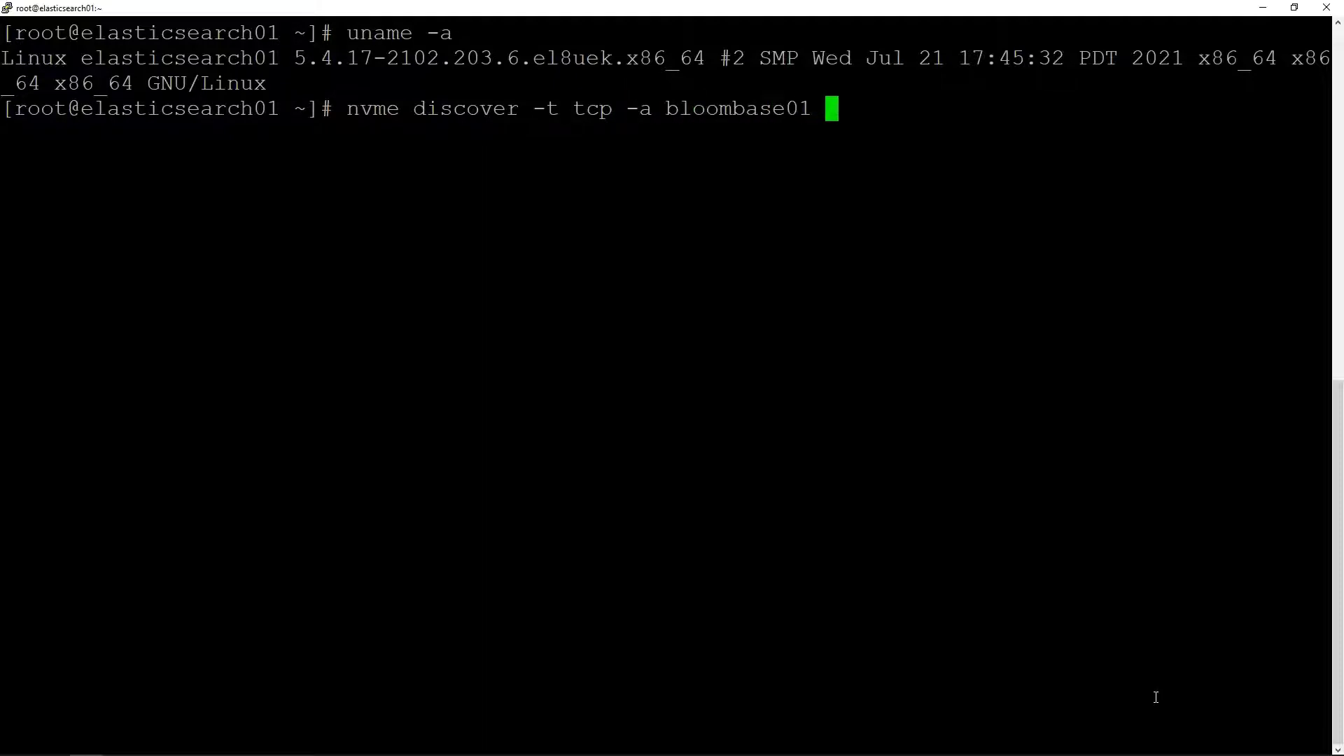
pyautogui.write('-s 4420')
pyautogui.press('Return')
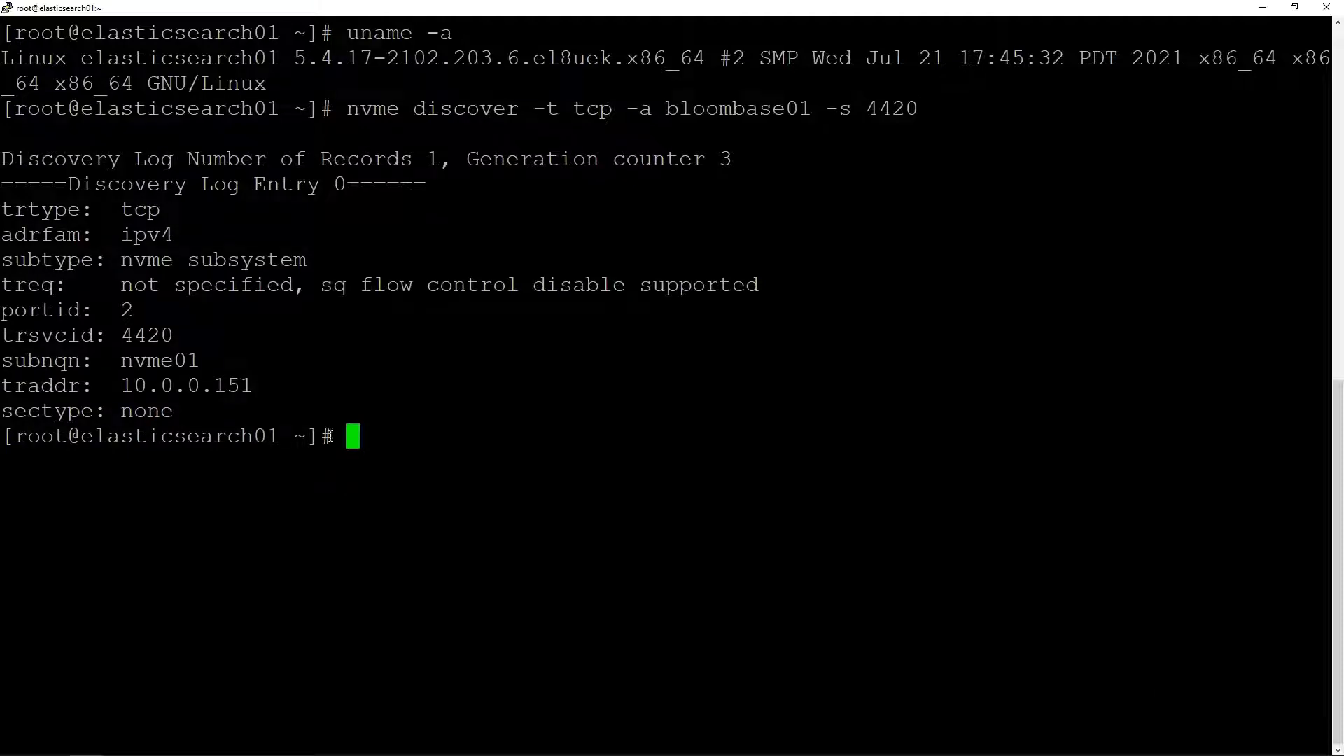
# Check the subsystem name and the transport type in the discovery log entry.
pyautogui.moveTo(123, 360); pyautogui.dragTo(200, 361)
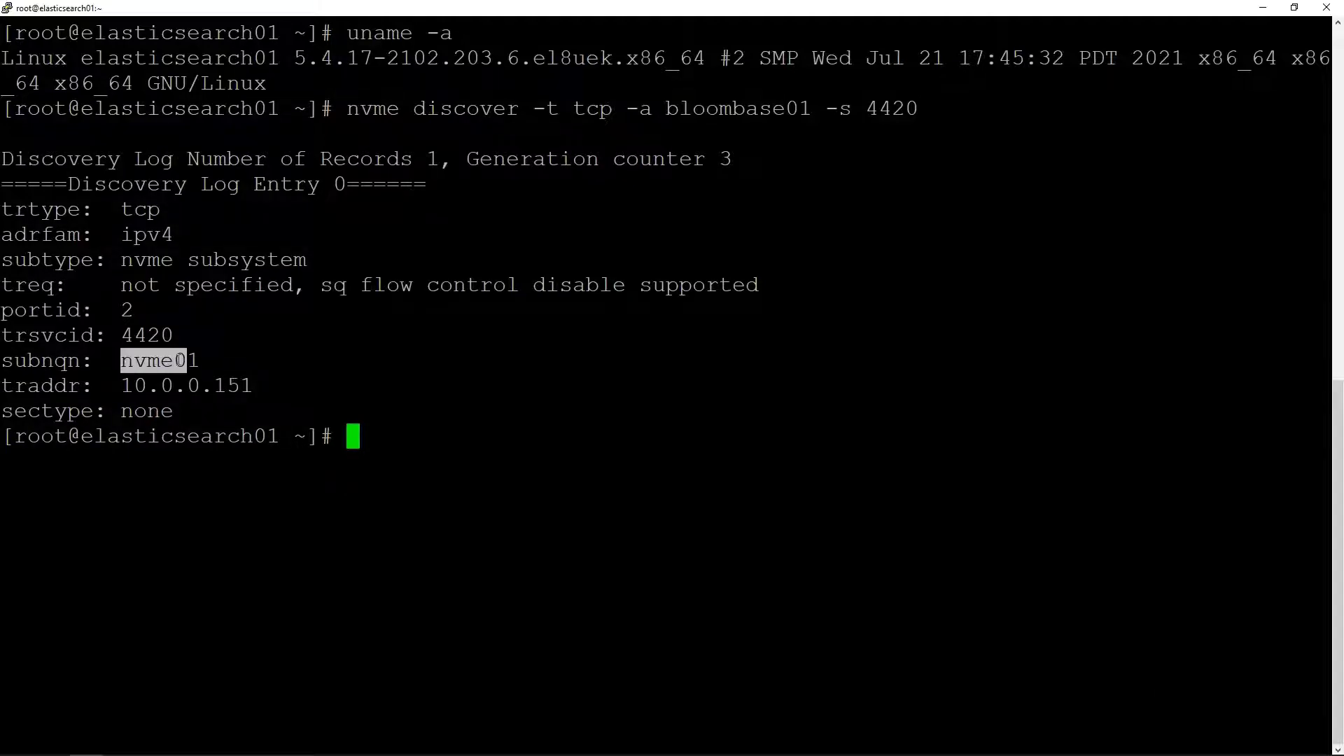
pyautogui.click(224, 350)
pyautogui.moveTo(123, 209); pyautogui.dragTo(630, 213)
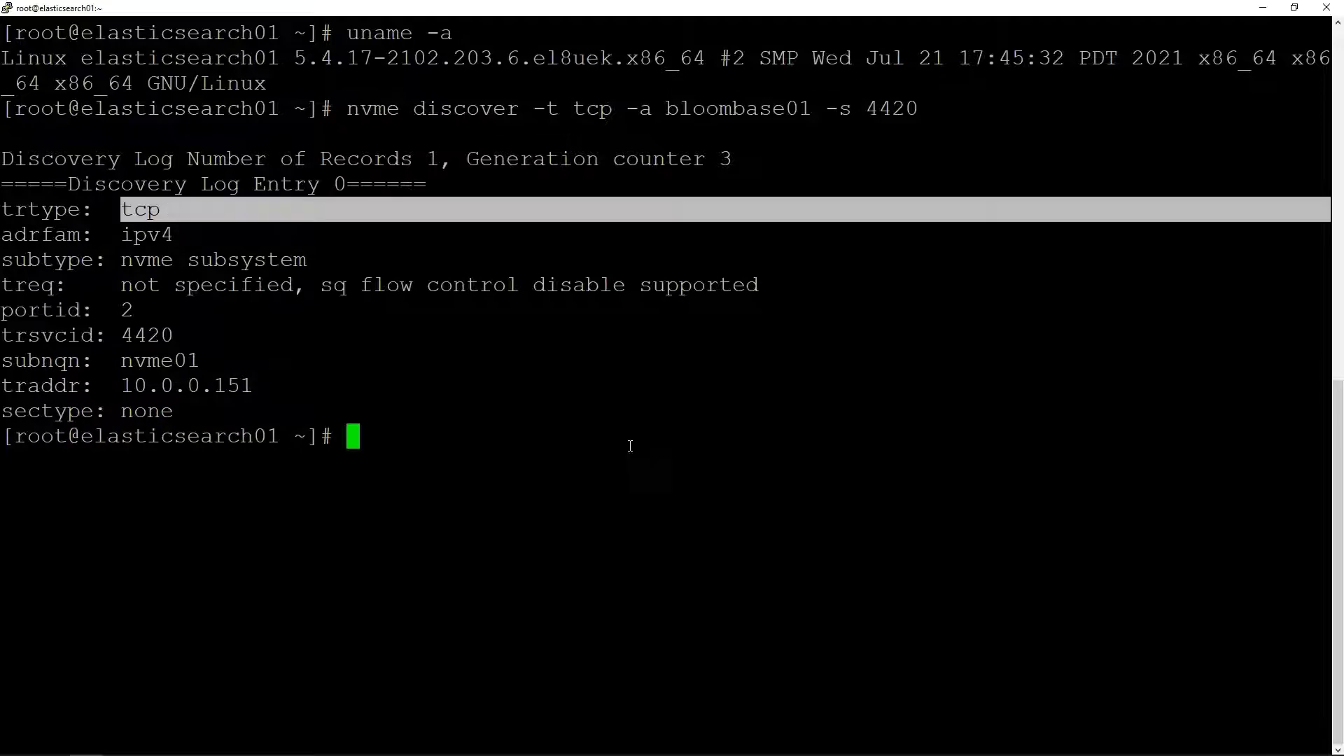
pyautogui.click(666, 463)
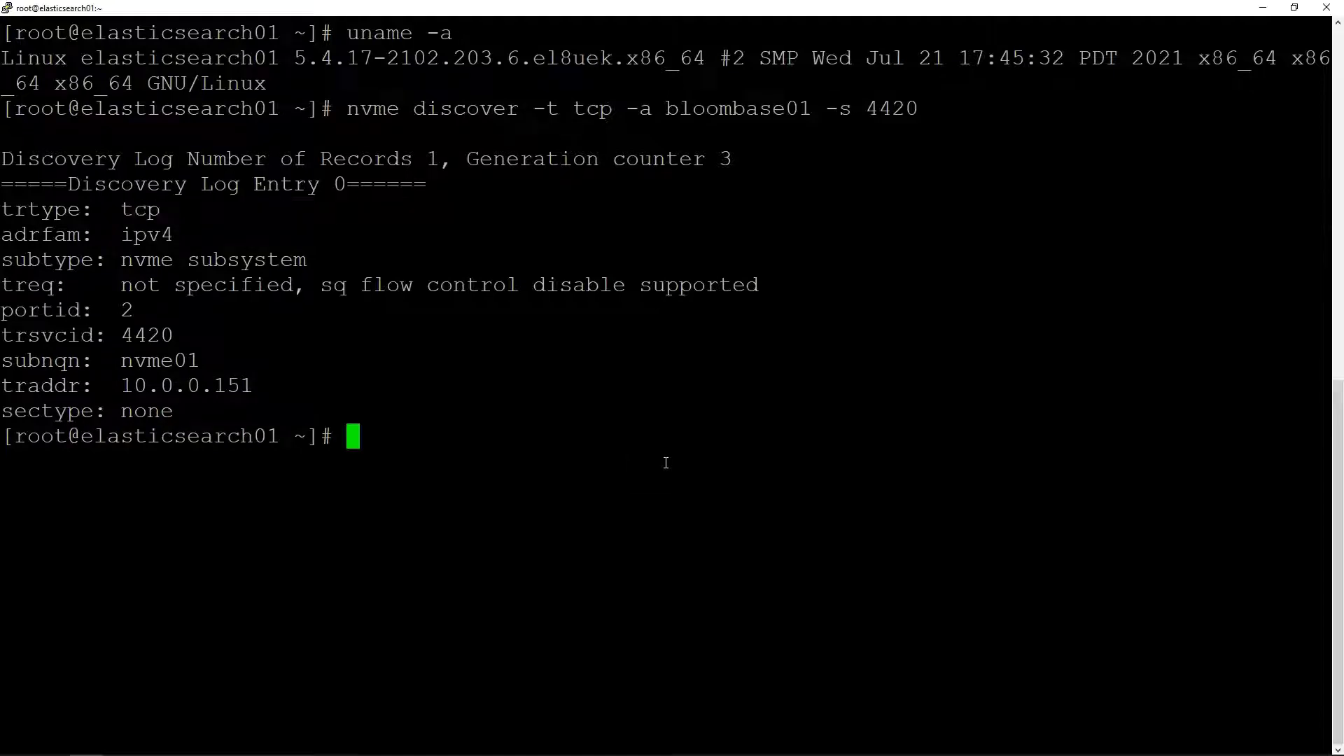
# List the block devices with lsblk and check the NVMe disk's name and mount point.
pyautogui.write('lsblk')
pyautogui.press('Return')
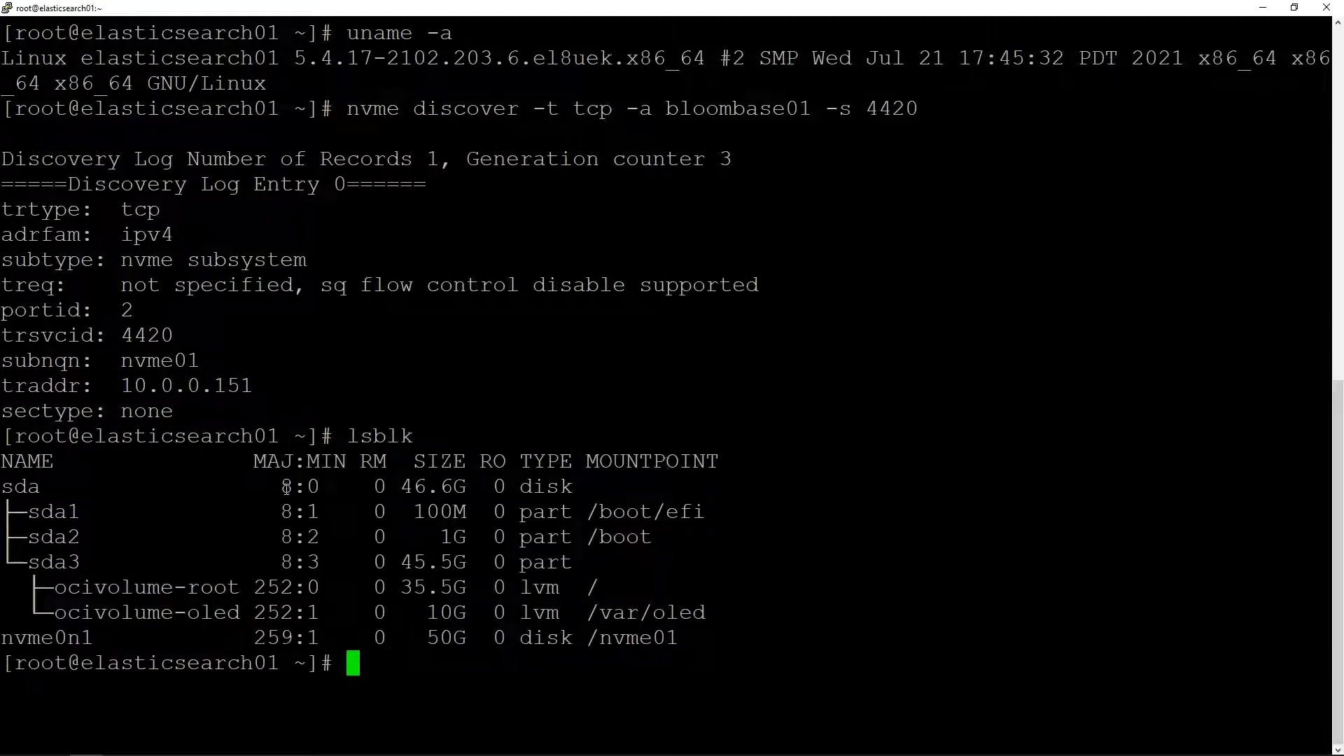
pyautogui.moveTo(3, 637); pyautogui.dragTo(102, 637)
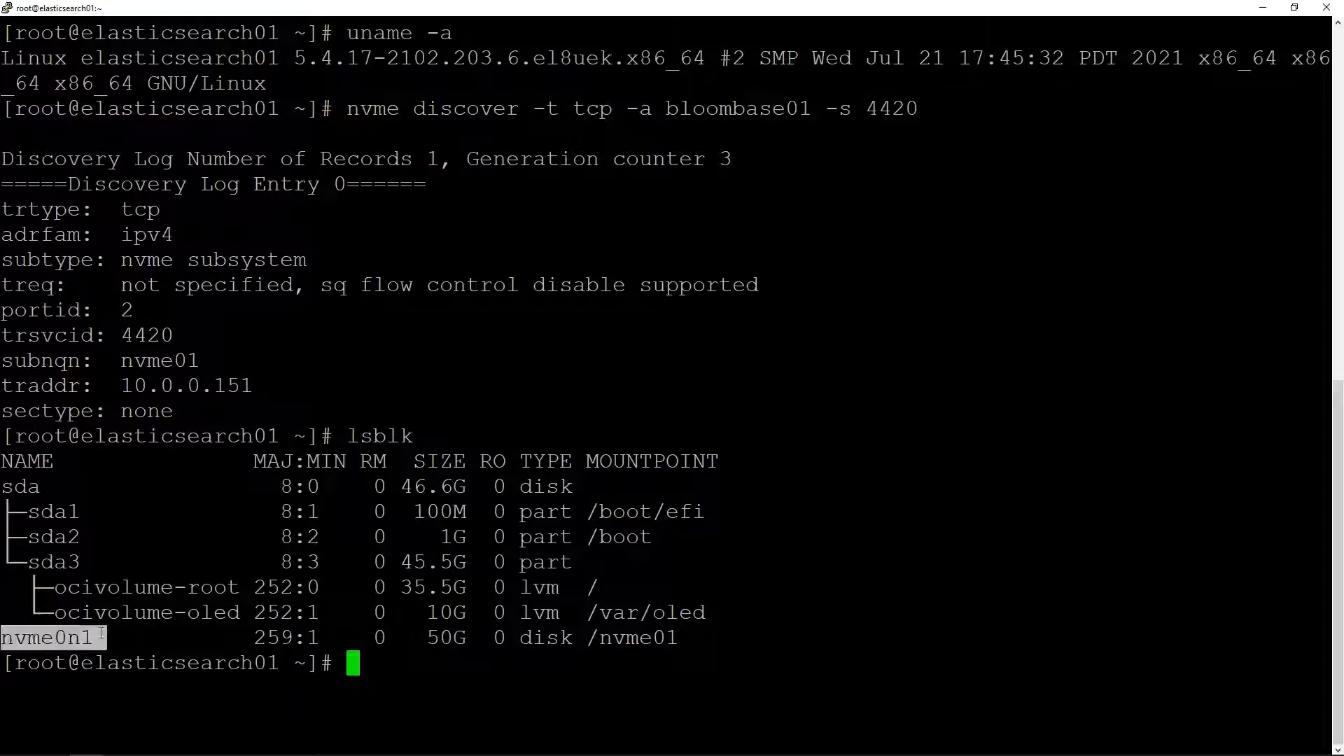
pyautogui.click(549, 637)
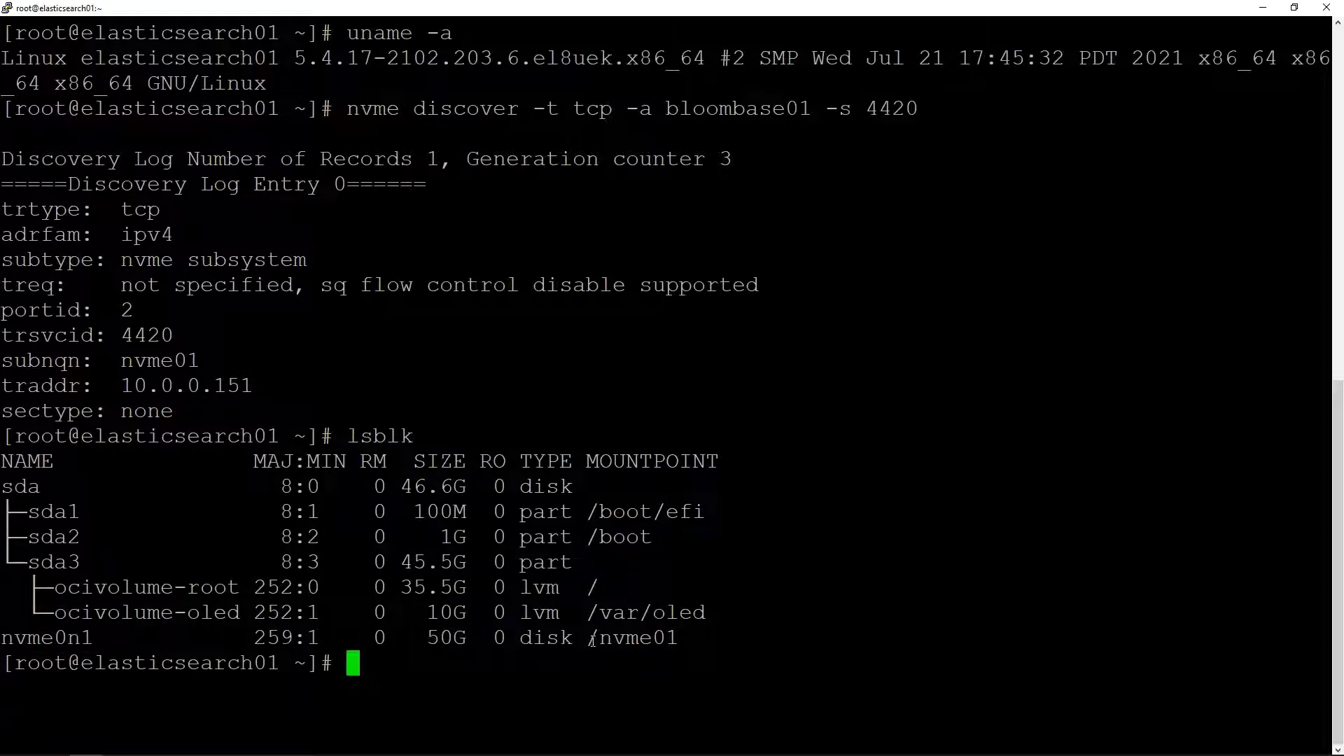
pyautogui.moveTo(588, 637); pyautogui.dragTo(671, 639)
pyautogui.click(928, 661)
# Clear the terminal and show the controller details of /dev/nvme0n1 with nvme id-ctrl, paged through more.
pyautogui.write('clear')
pyautogui.press('Return')
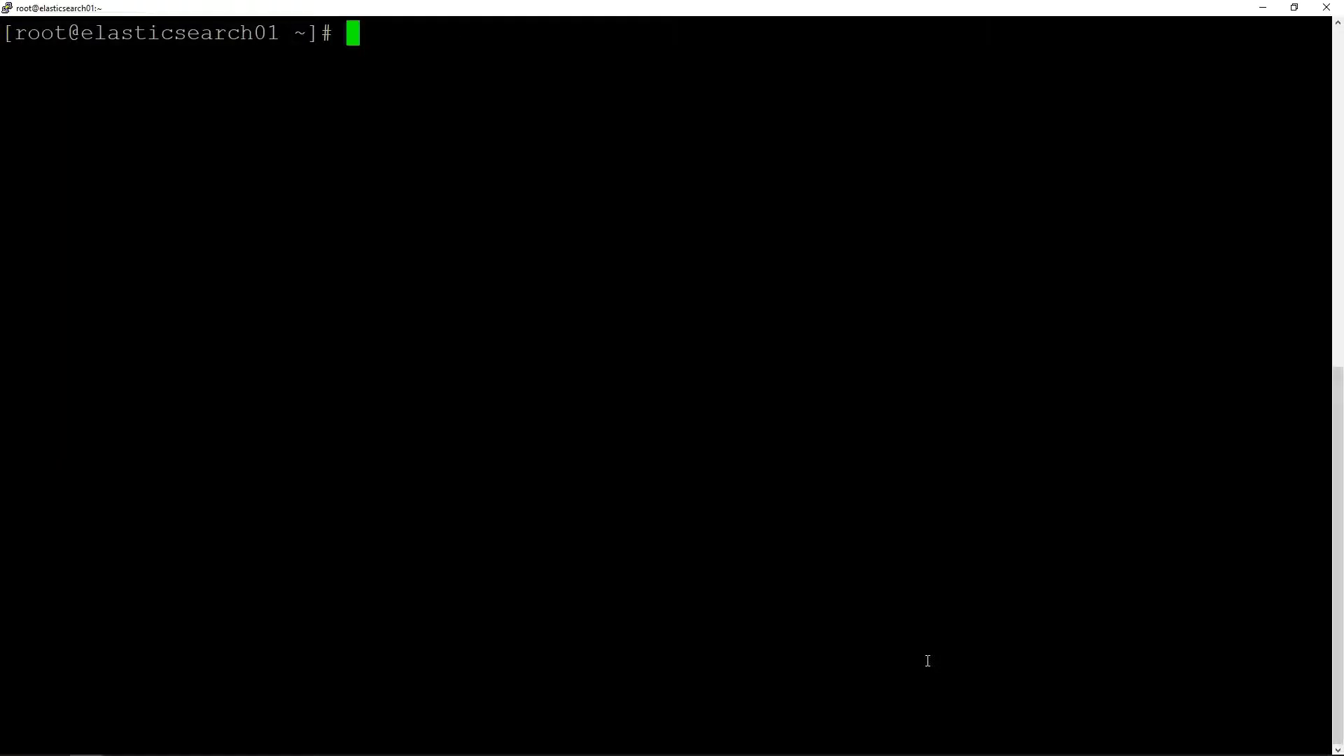
pyautogui.write('nvme id')
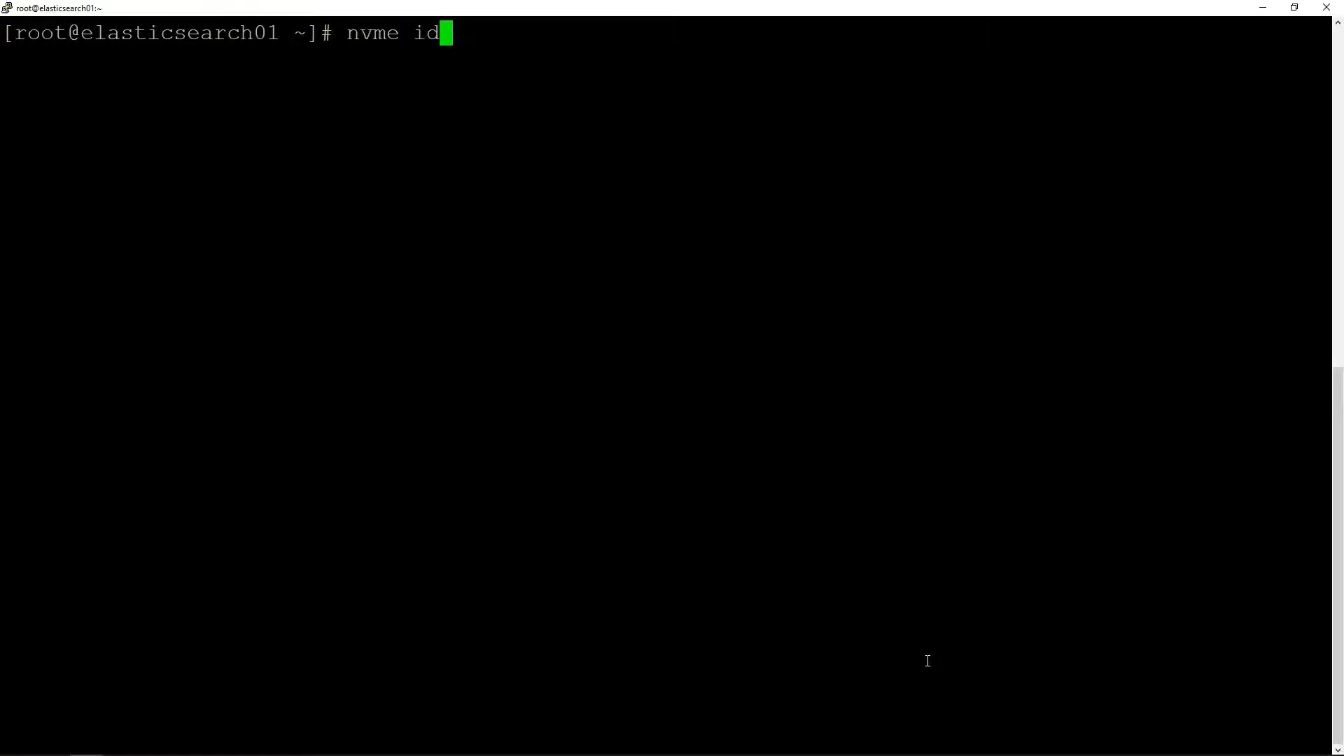
pyautogui.write('-ctrl ')
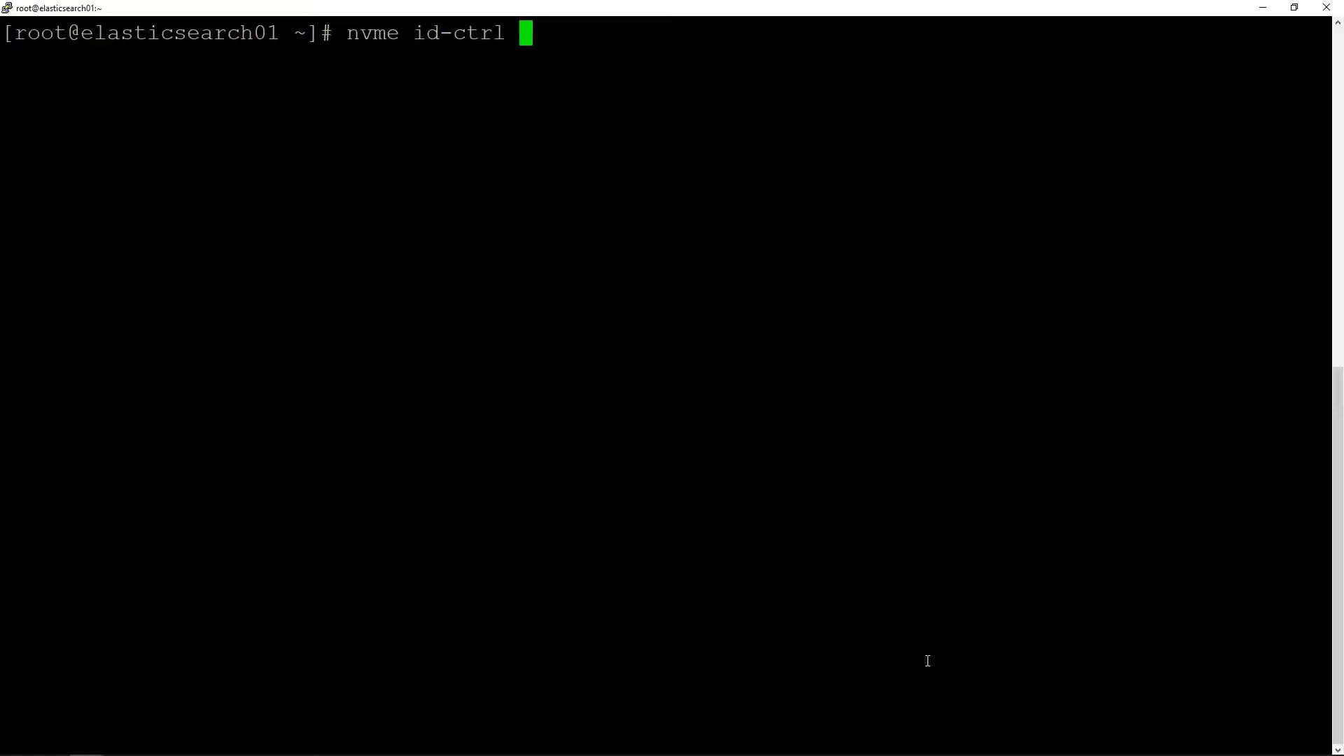
pyautogui.write('/dev/nv')
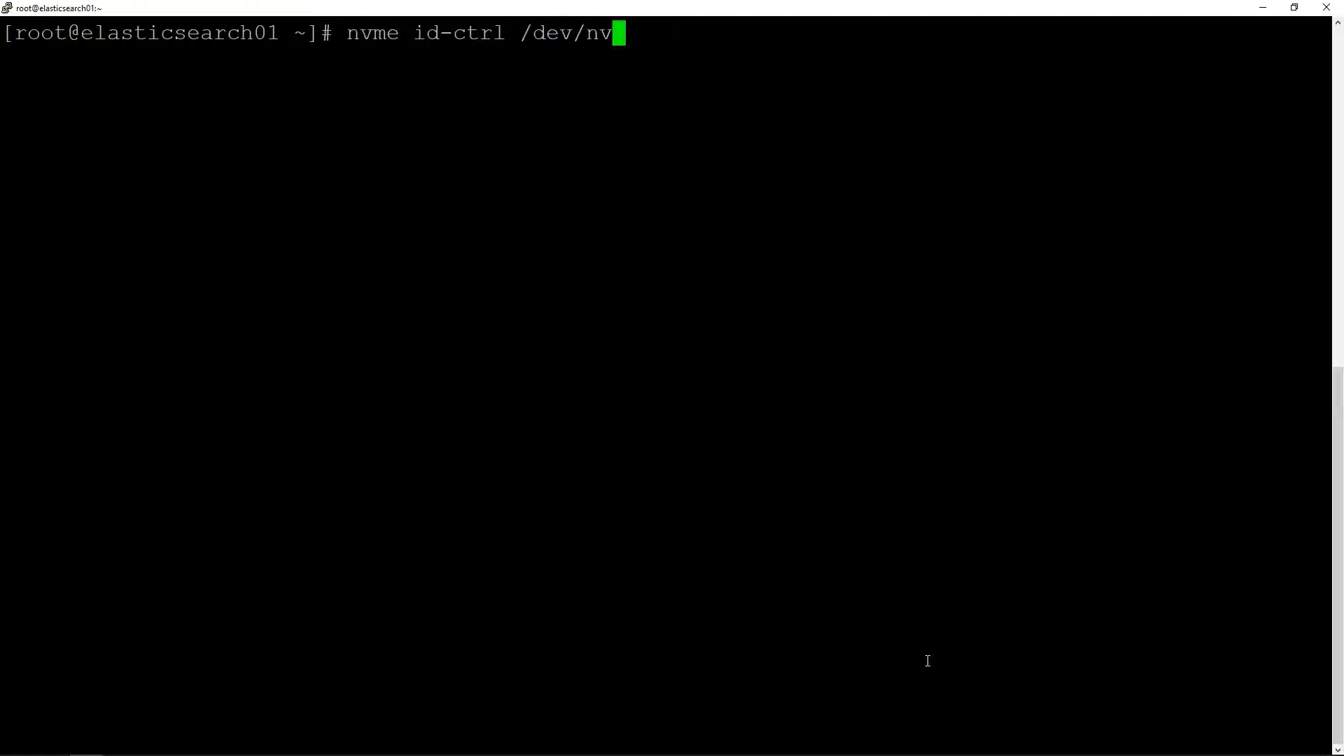
pyautogui.write('me0n1 | more')
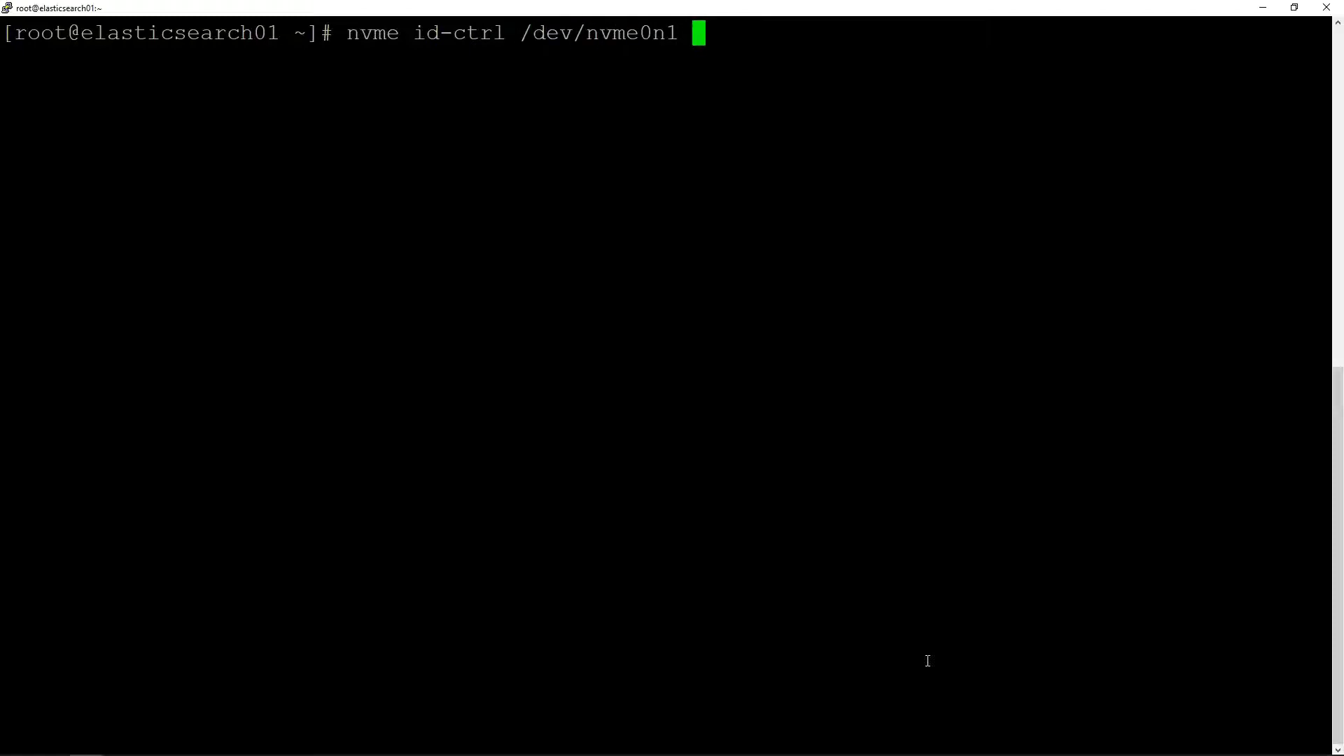
pyautogui.press('Return')
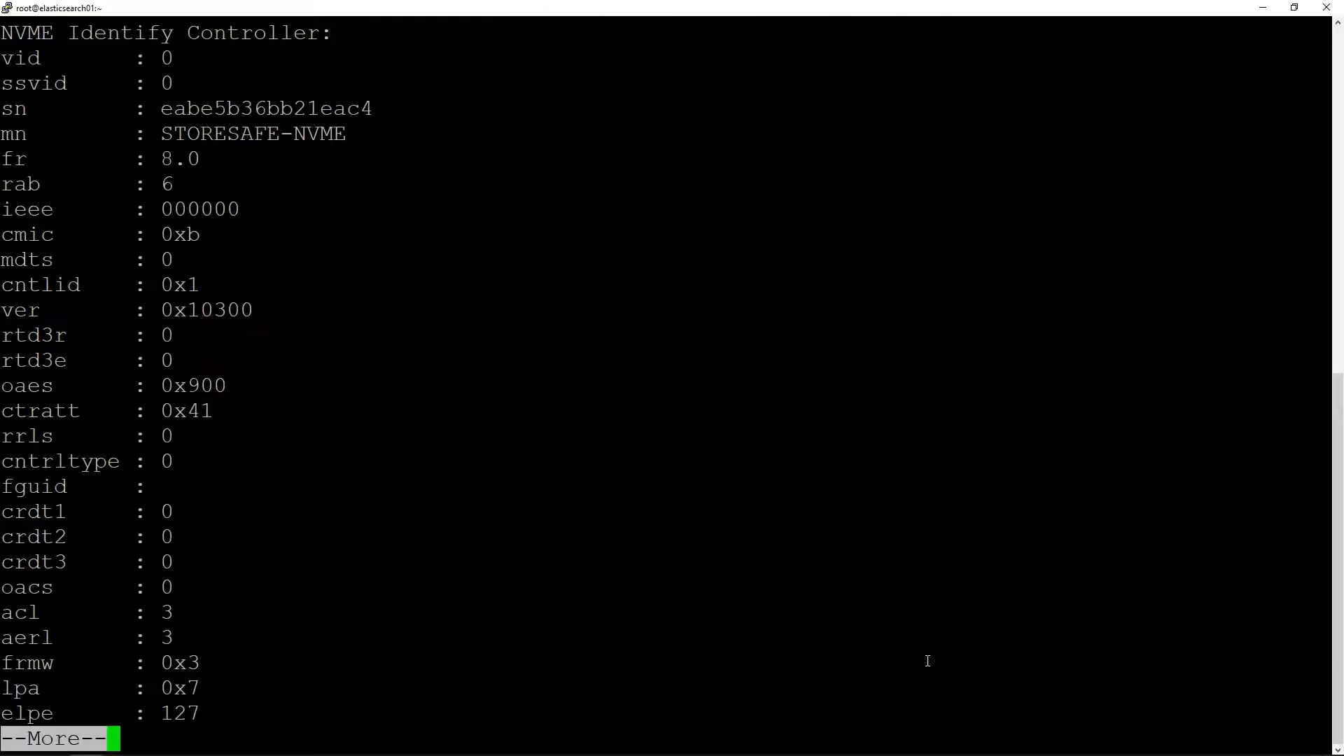
# Check the controller's model name (mn) and quit the paged output.
pyautogui.moveTo(162, 134); pyautogui.dragTo(853, 134)
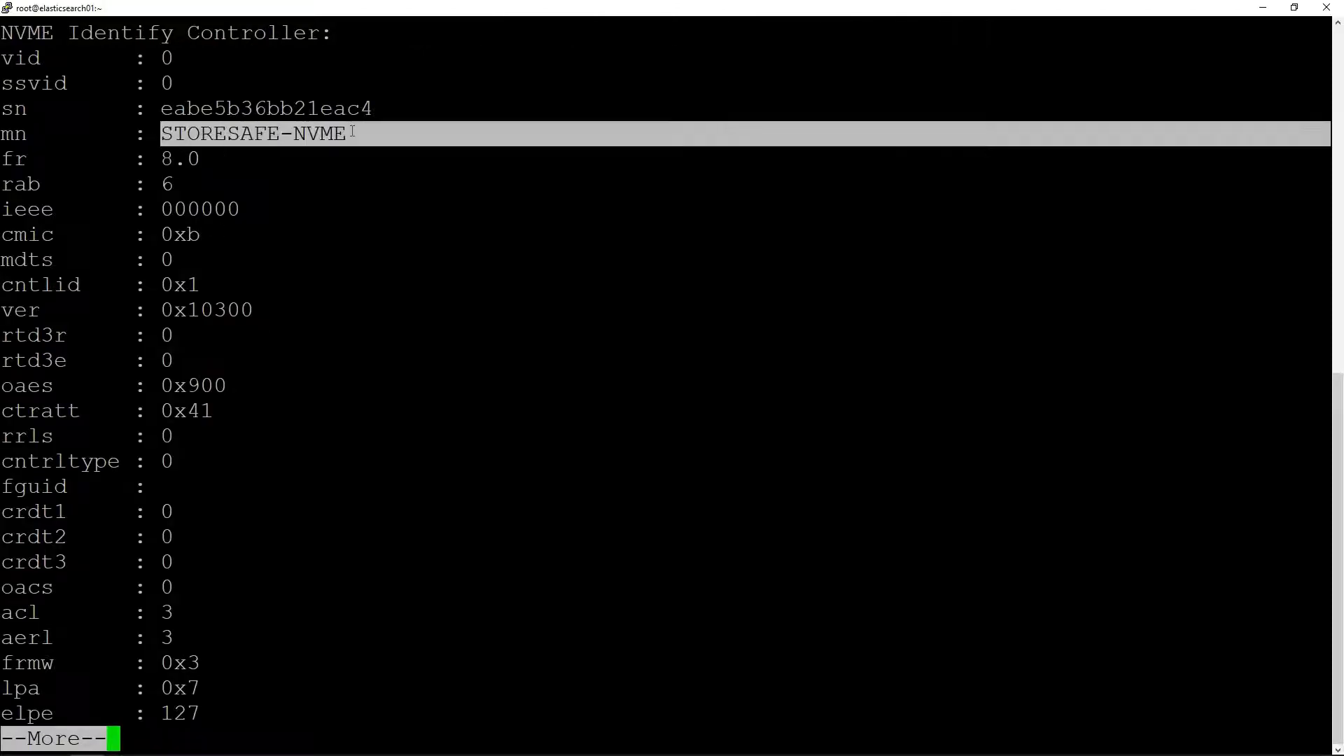
pyautogui.click(852, 423)
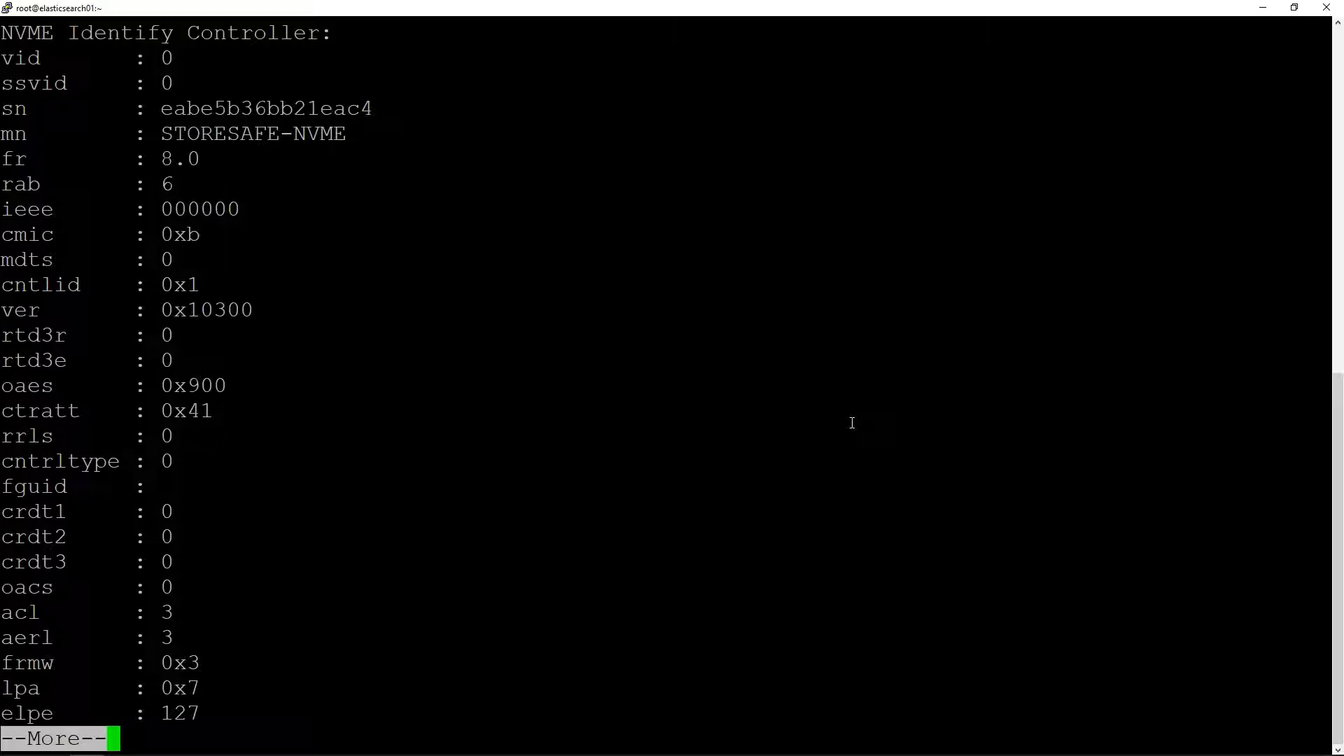
pyautogui.write('q')
# Clear the terminal and look up the mount entry of /dev/nvme0n1 by filtering the mount output with grep.
pyautogui.write('clear')
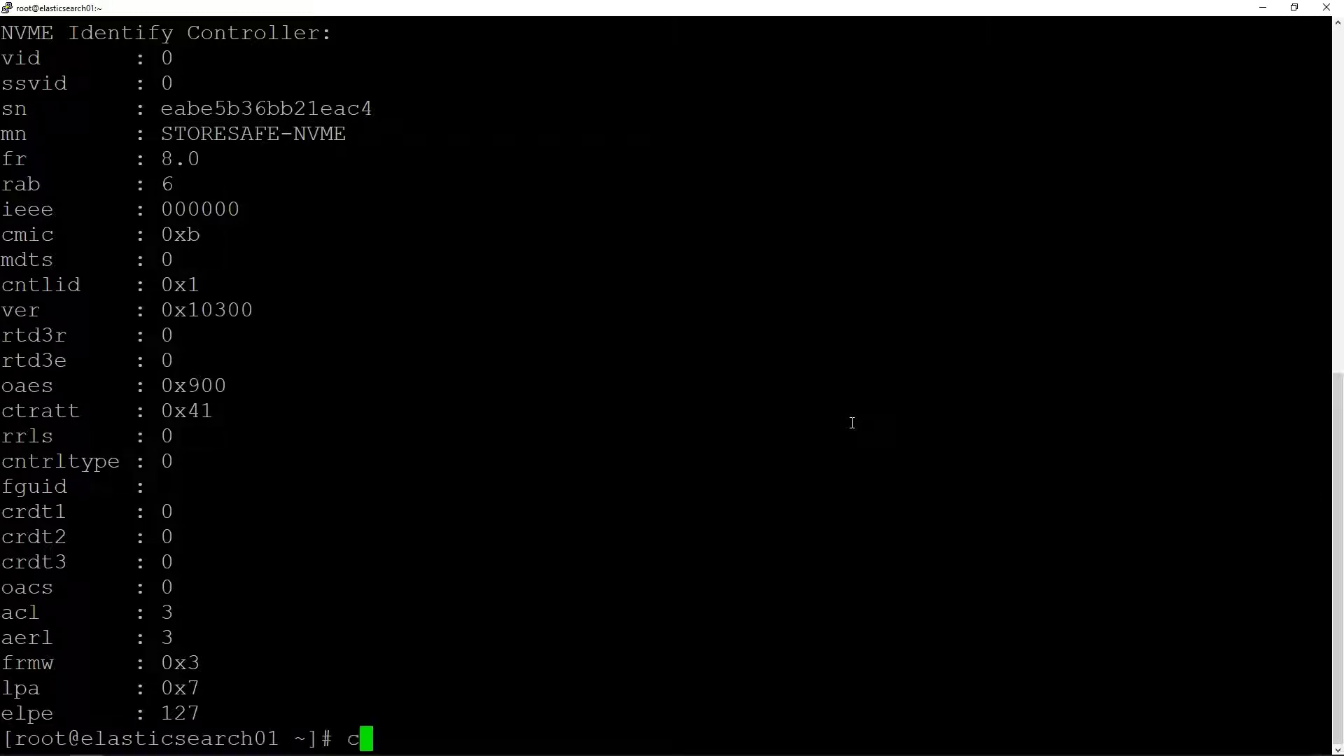
pyautogui.press('Return')
pyautogui.write('mount ')
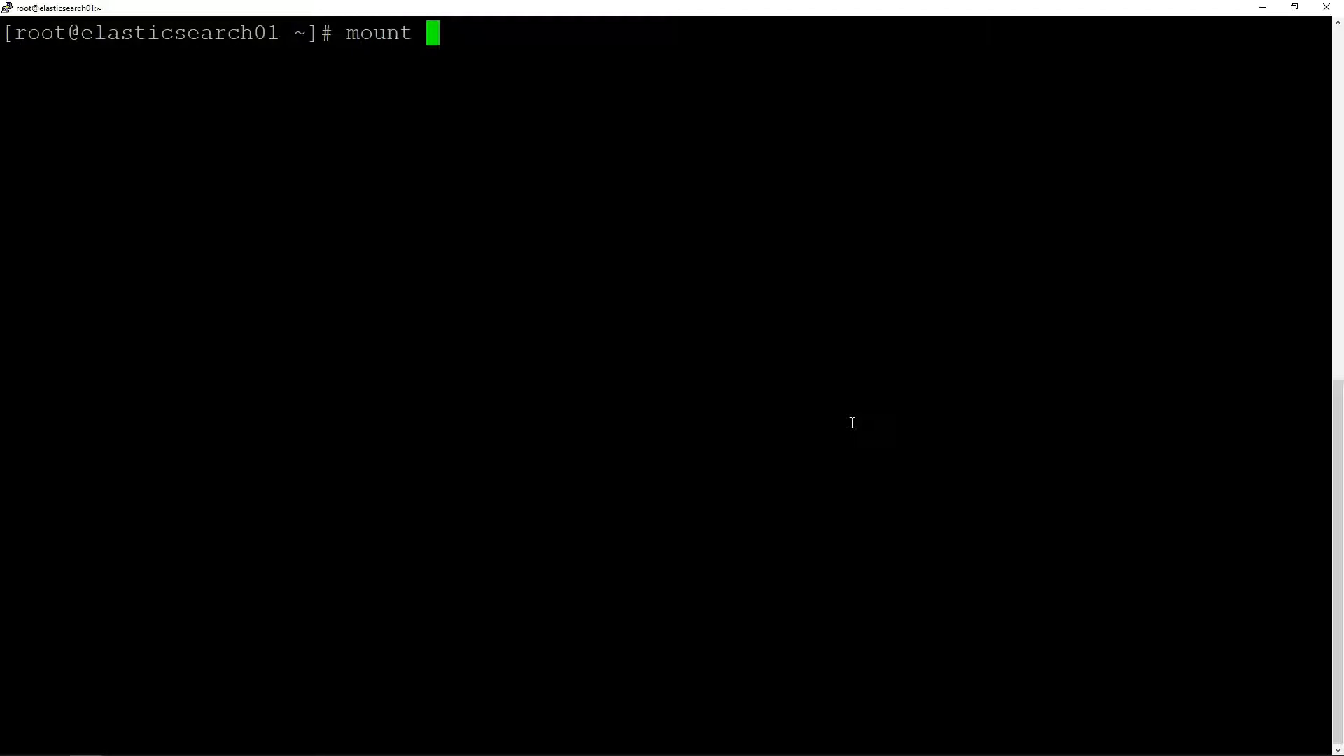
pyautogui.write('| grep ')
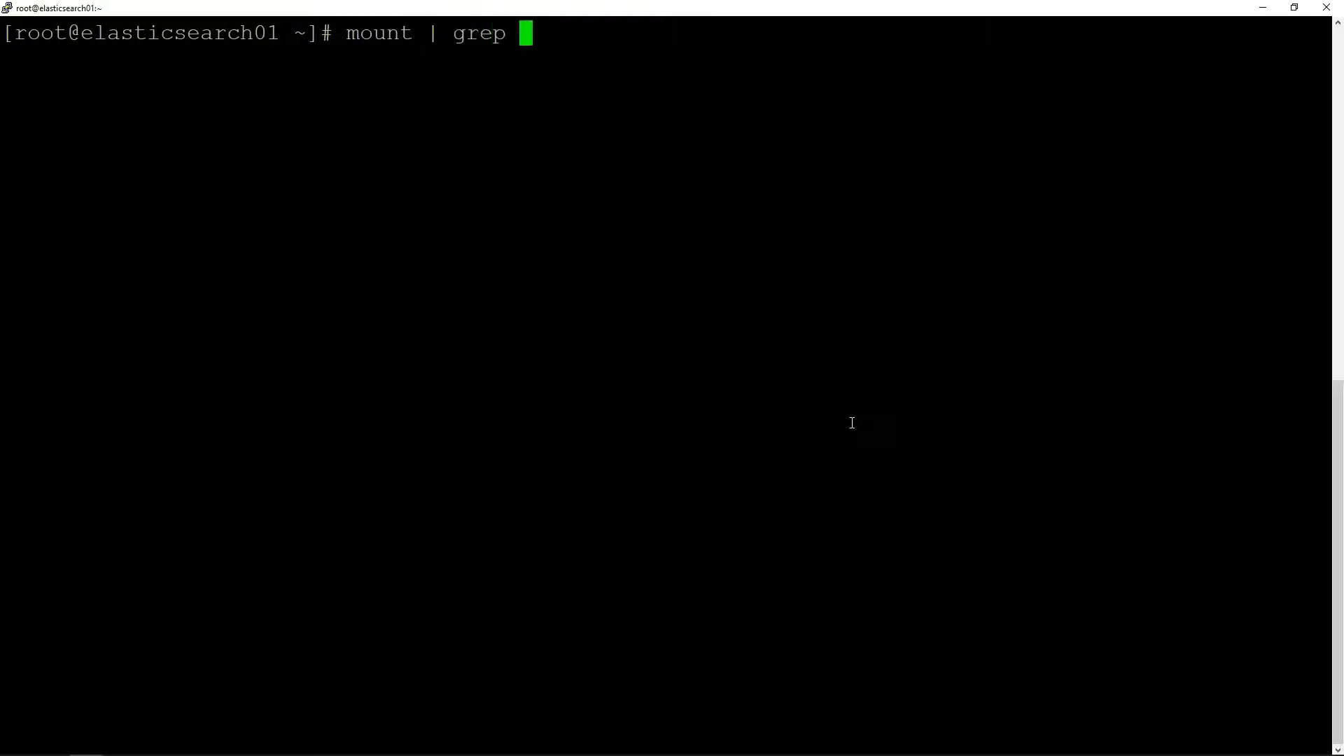
pyautogui.write('/dev/nvme0n1')
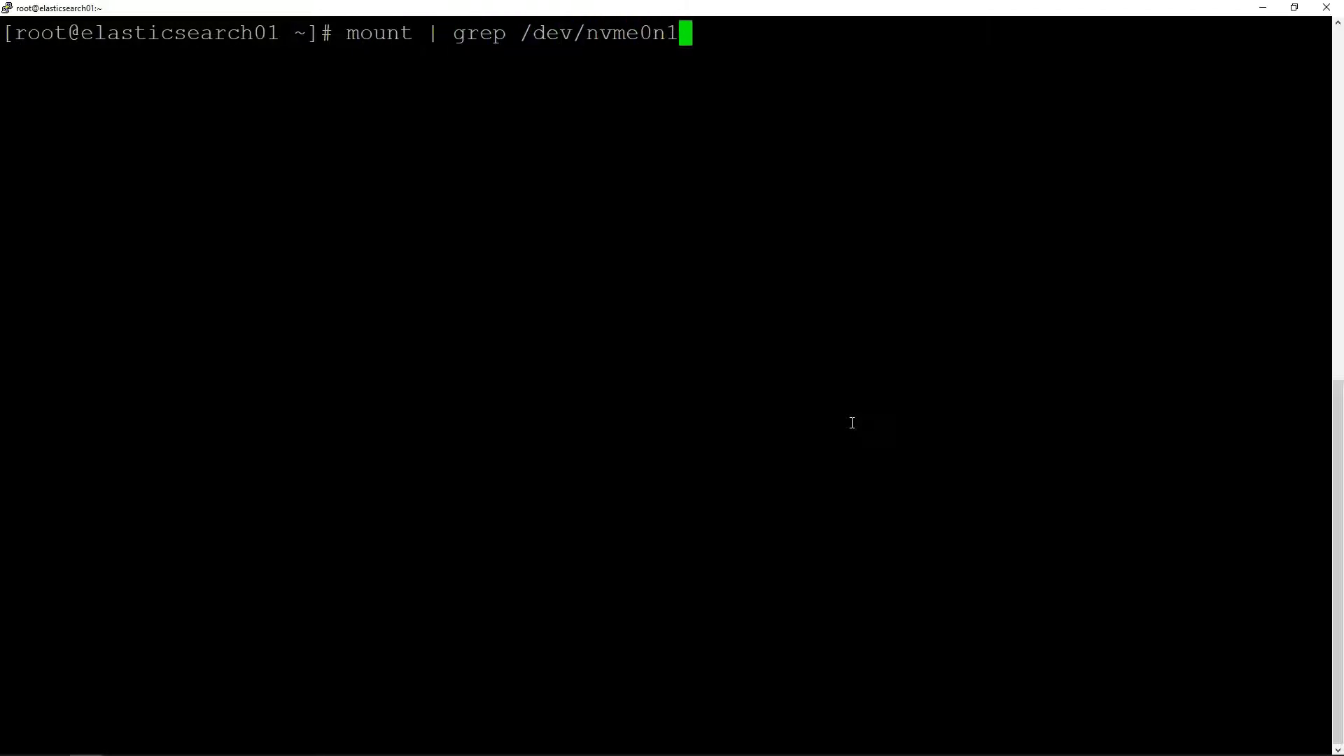
pyautogui.press('Return')
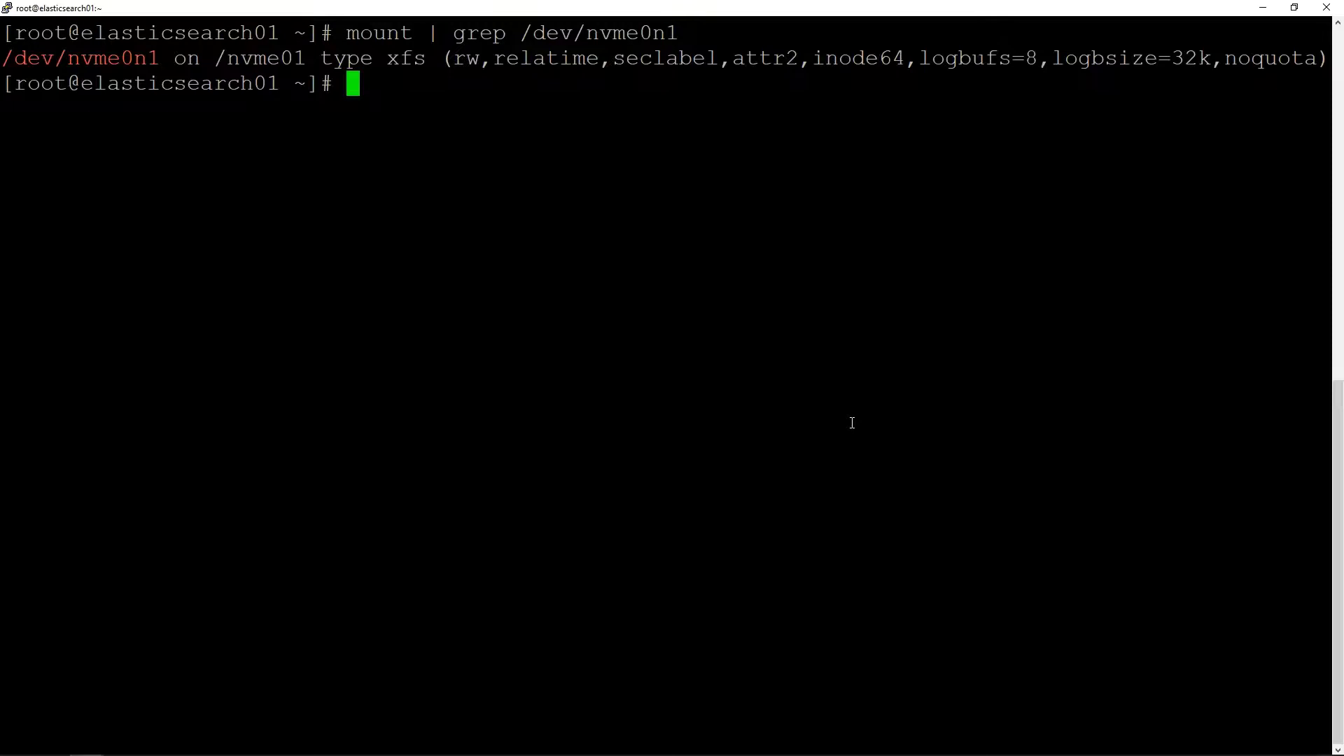
# Open /elasticsearch/elasticsearch-7.16.3/config/elasticsearch.yml in vi.
pyautogui.write('vi /el')
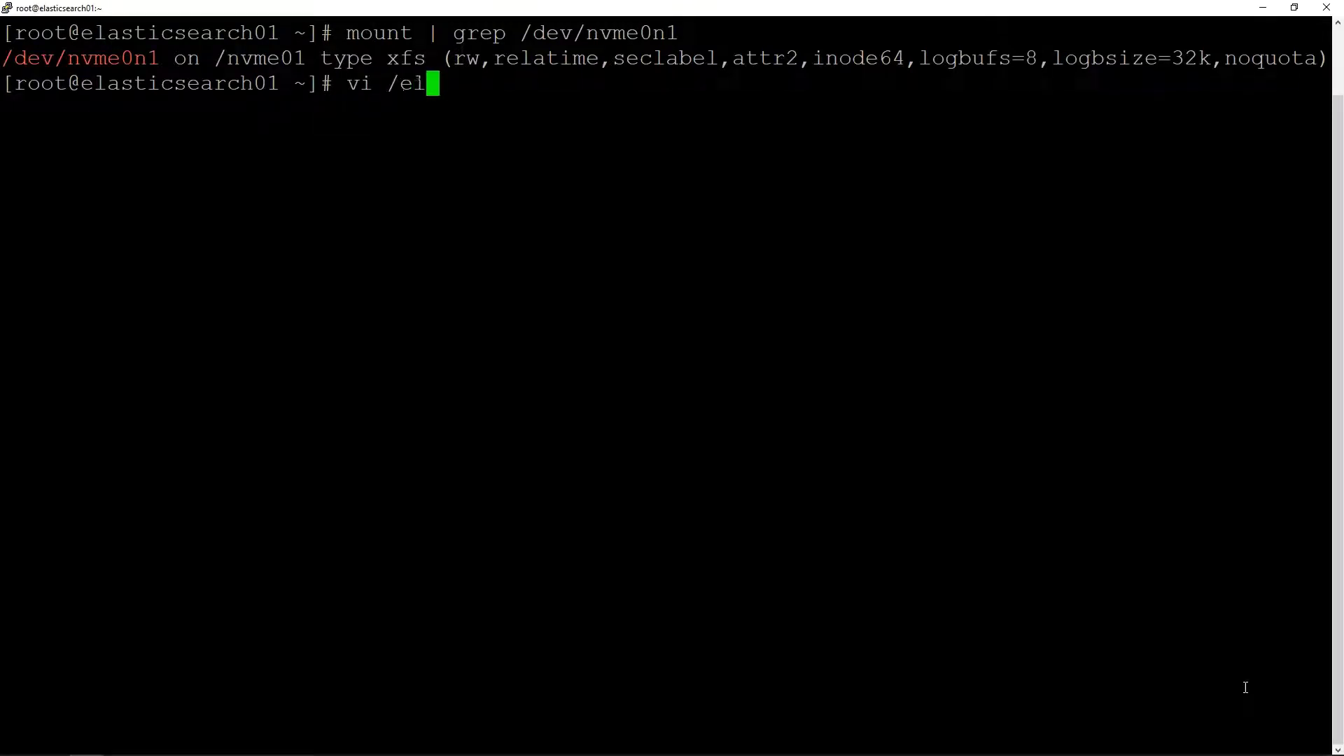
pyautogui.press('Tab')
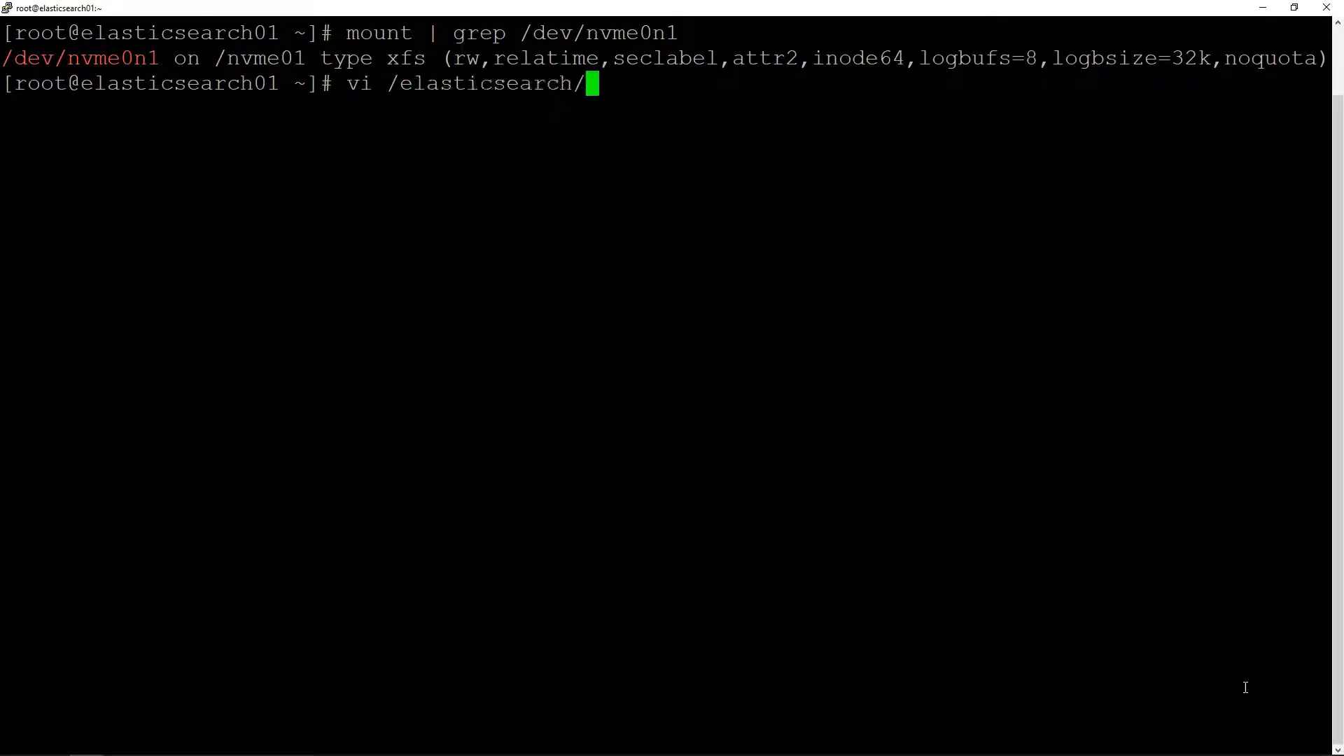
pyautogui.press('Tab')
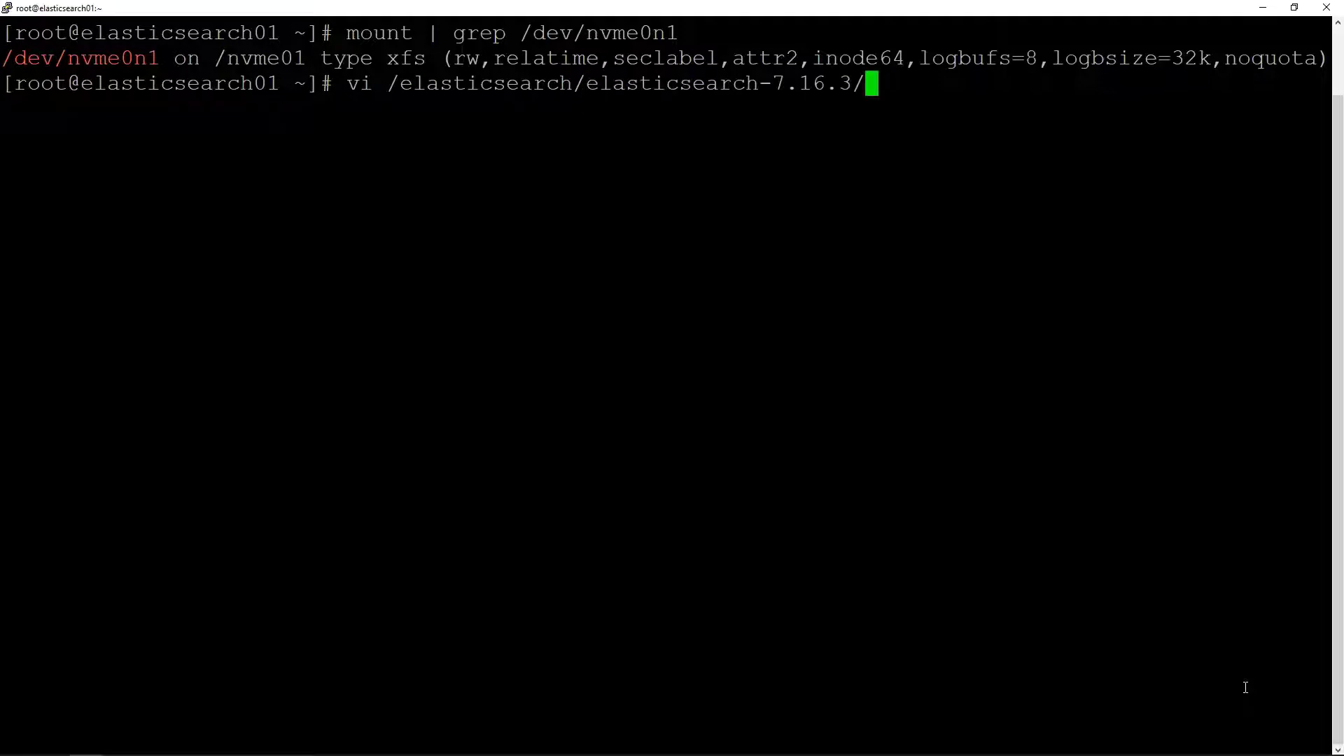
pyautogui.write('con')
pyautogui.press('Tab')
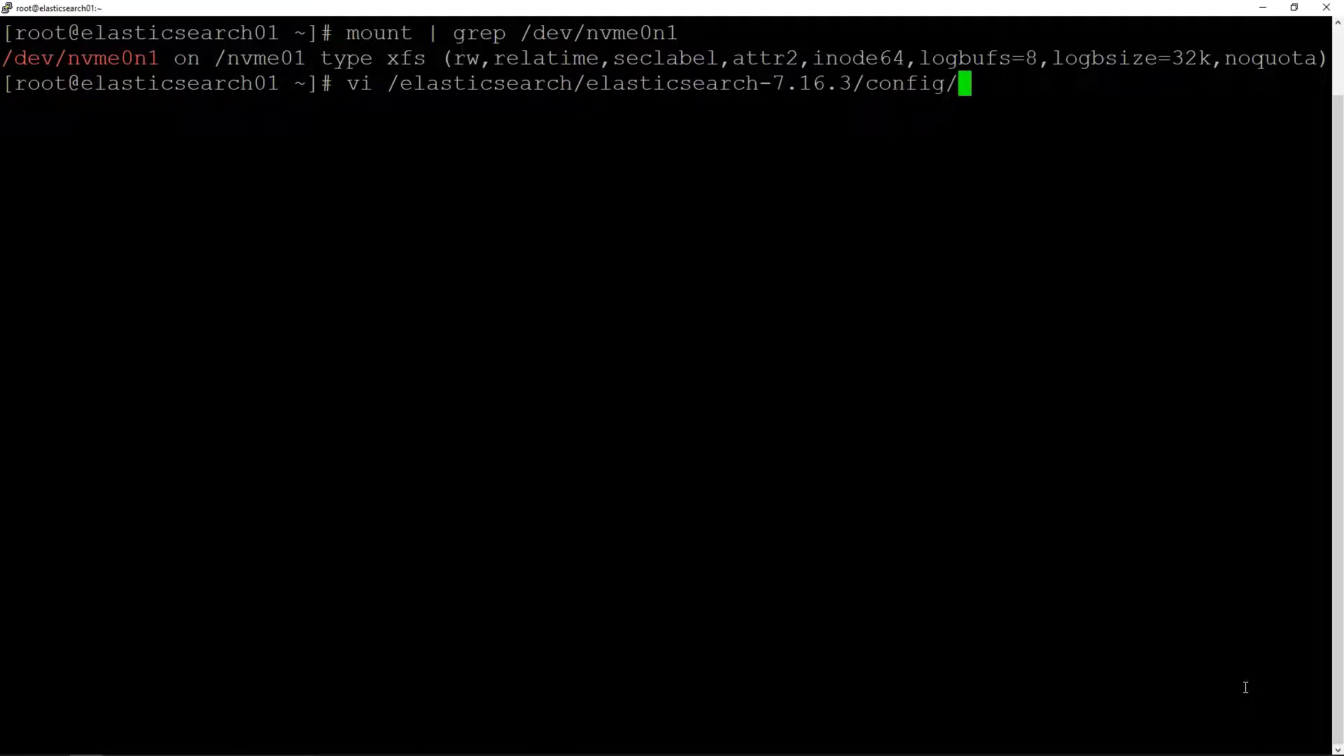
pyautogui.write('elasticsearch')
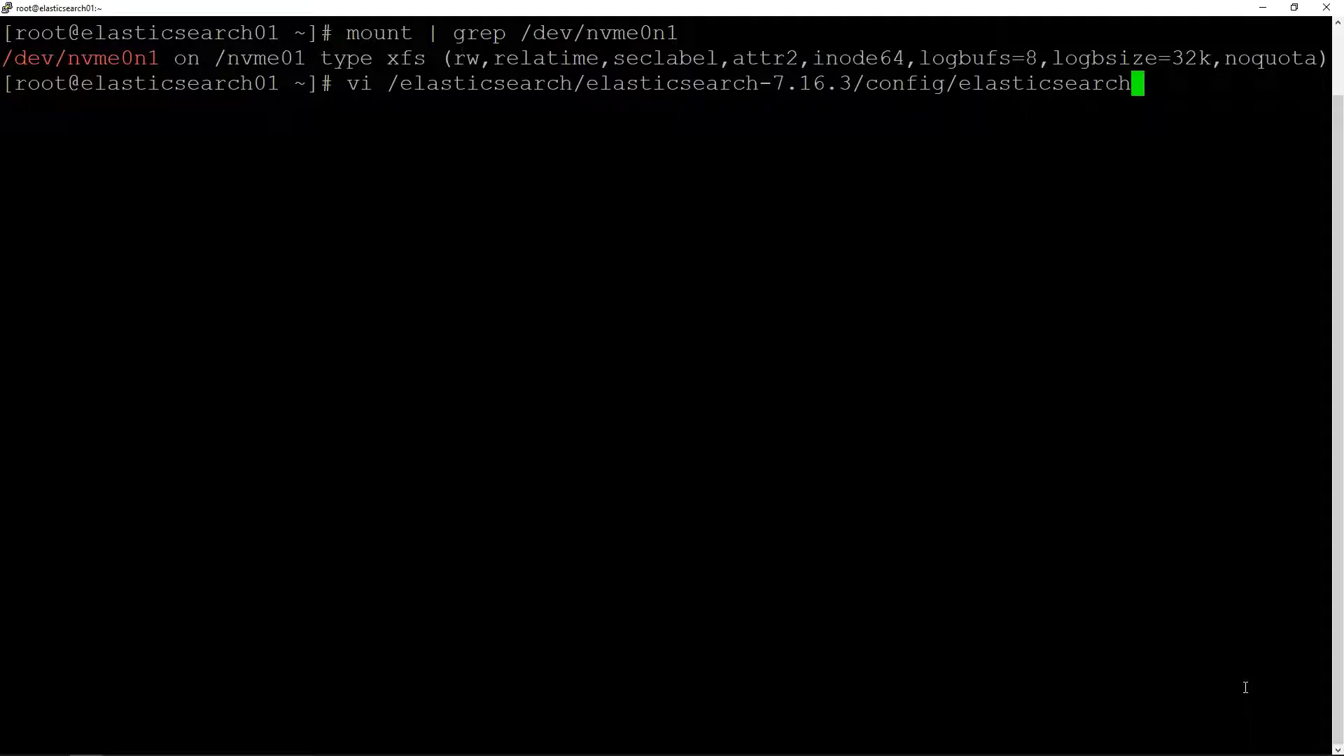
pyautogui.press('Tab')
pyautogui.press('Return')
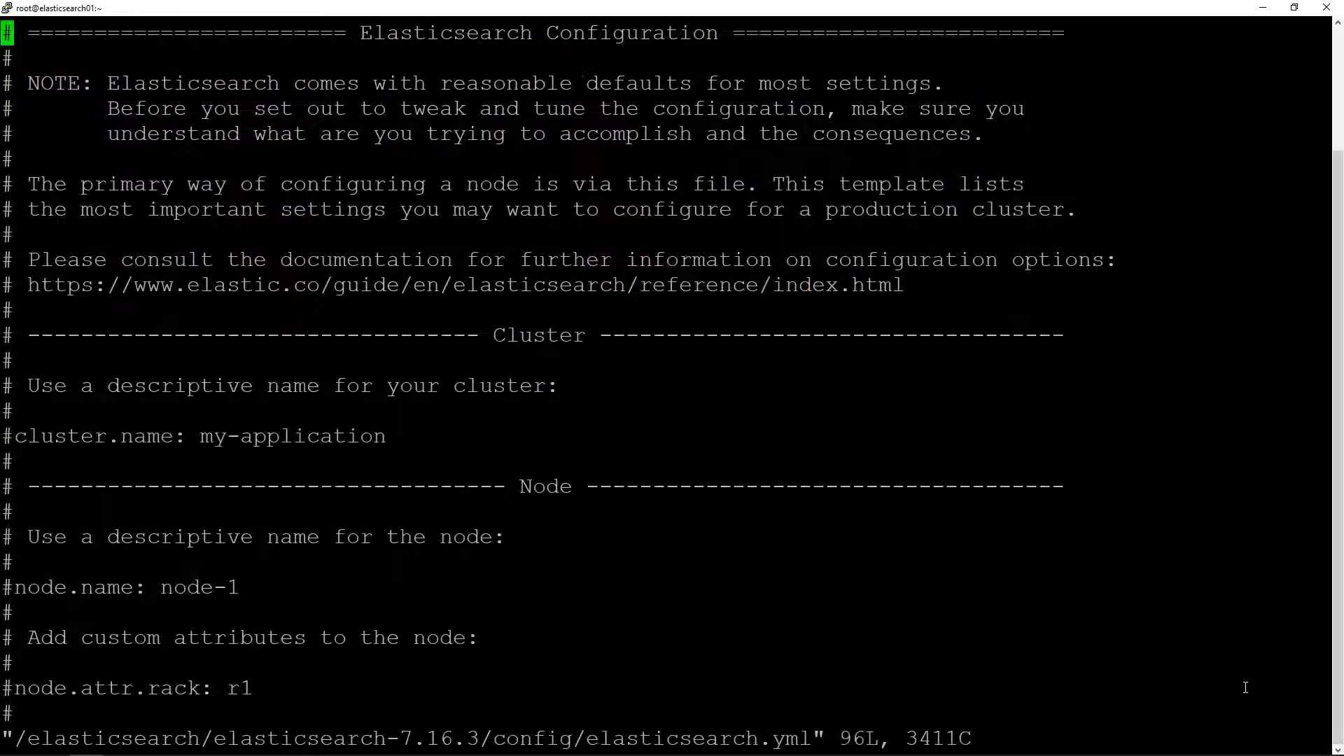
# Review the path.data and path.logs settings in the Paths section of elasticsearch.yml.
pyautogui.press('pagedown')
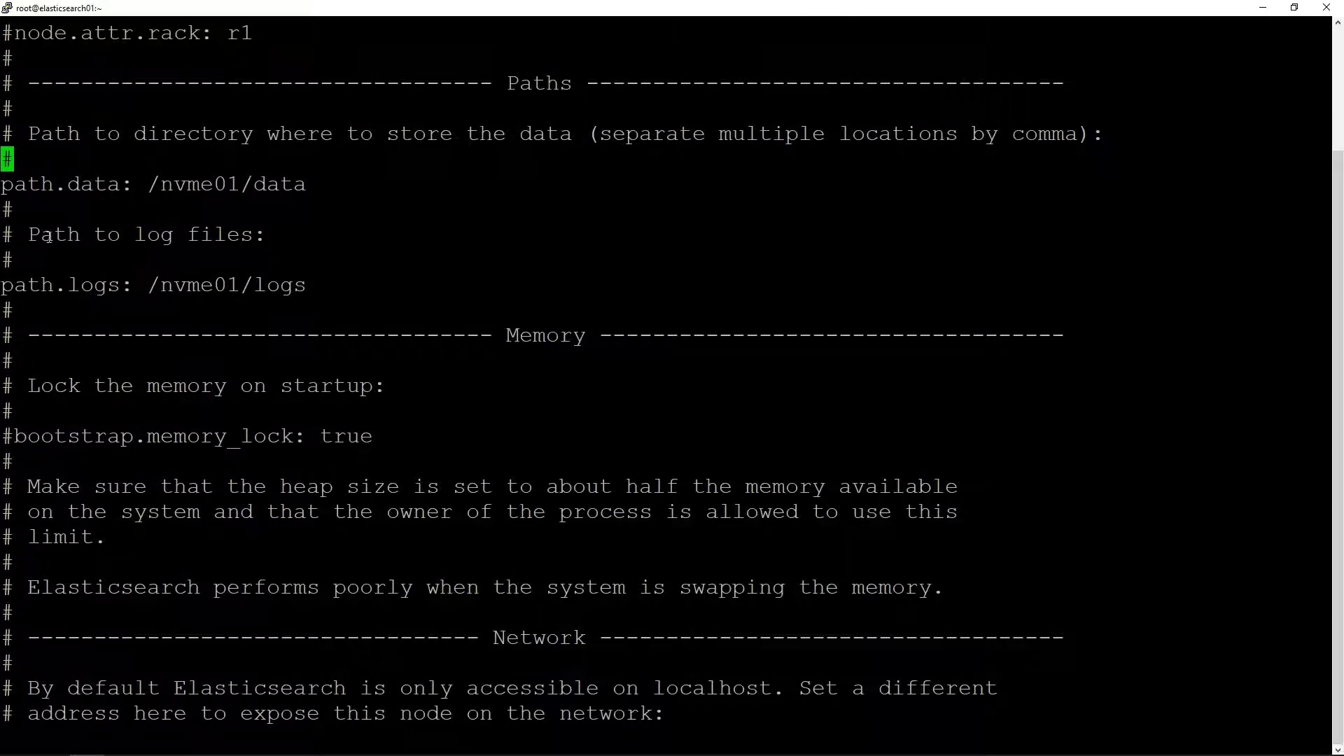
pyautogui.moveTo(5, 184); pyautogui.dragTo(310, 185)
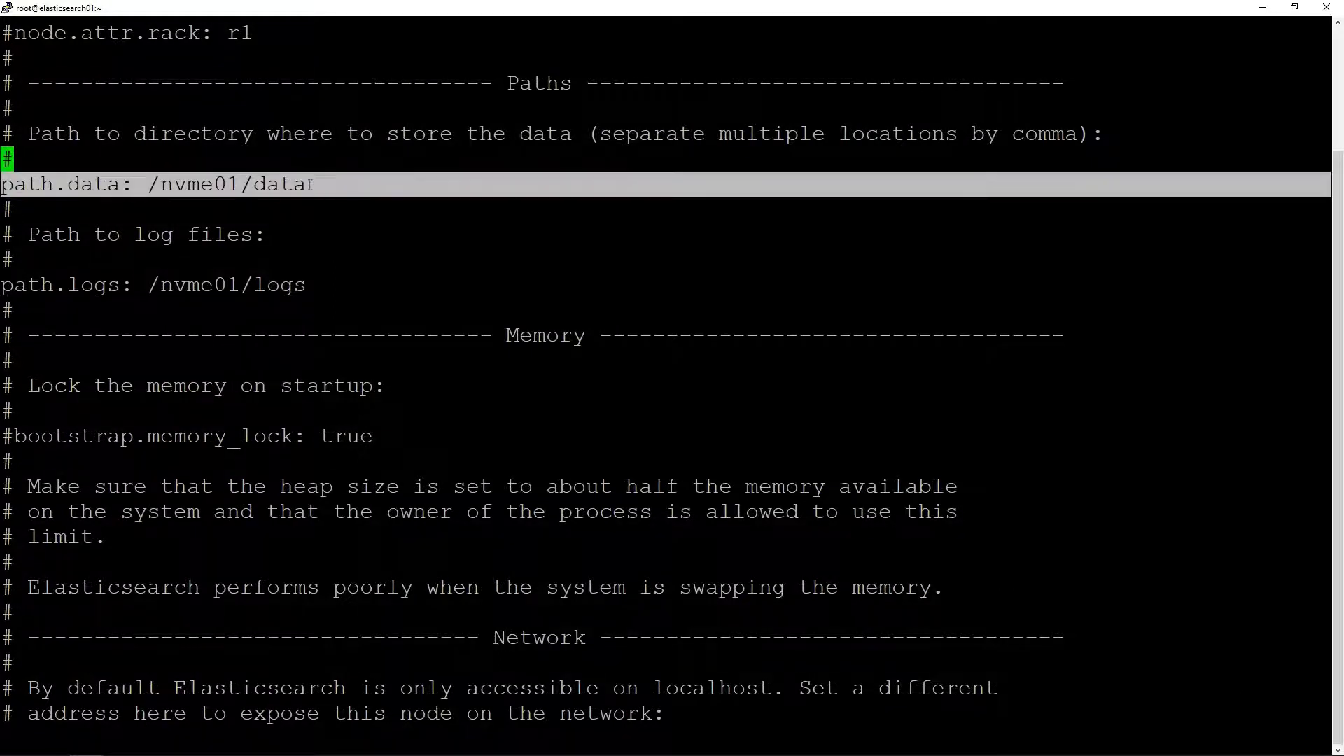
pyautogui.click(264, 210)
pyautogui.moveTo(3, 285); pyautogui.dragTo(376, 313)
pyautogui.press('Escape')
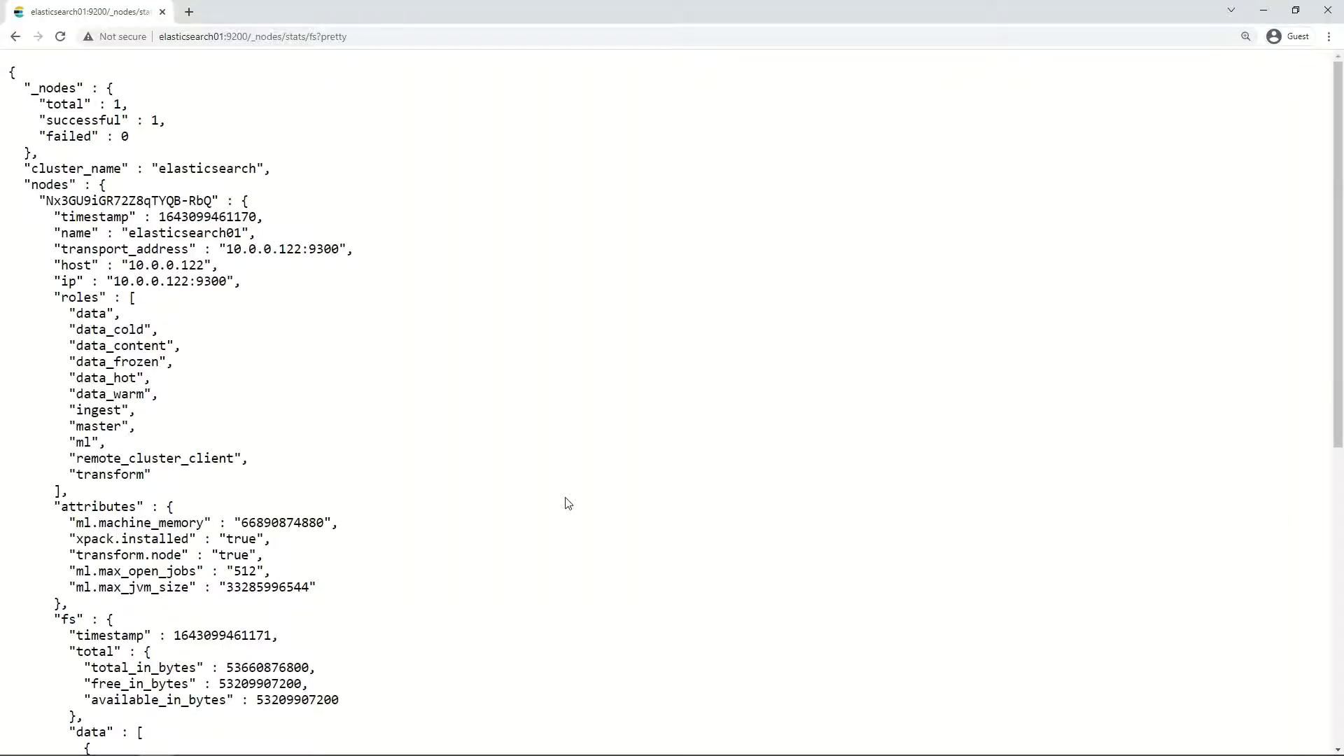
# Examine the data path under the fs section of the Elasticsearch node statistics.
pyautogui.scroll(-7, 567, 503)
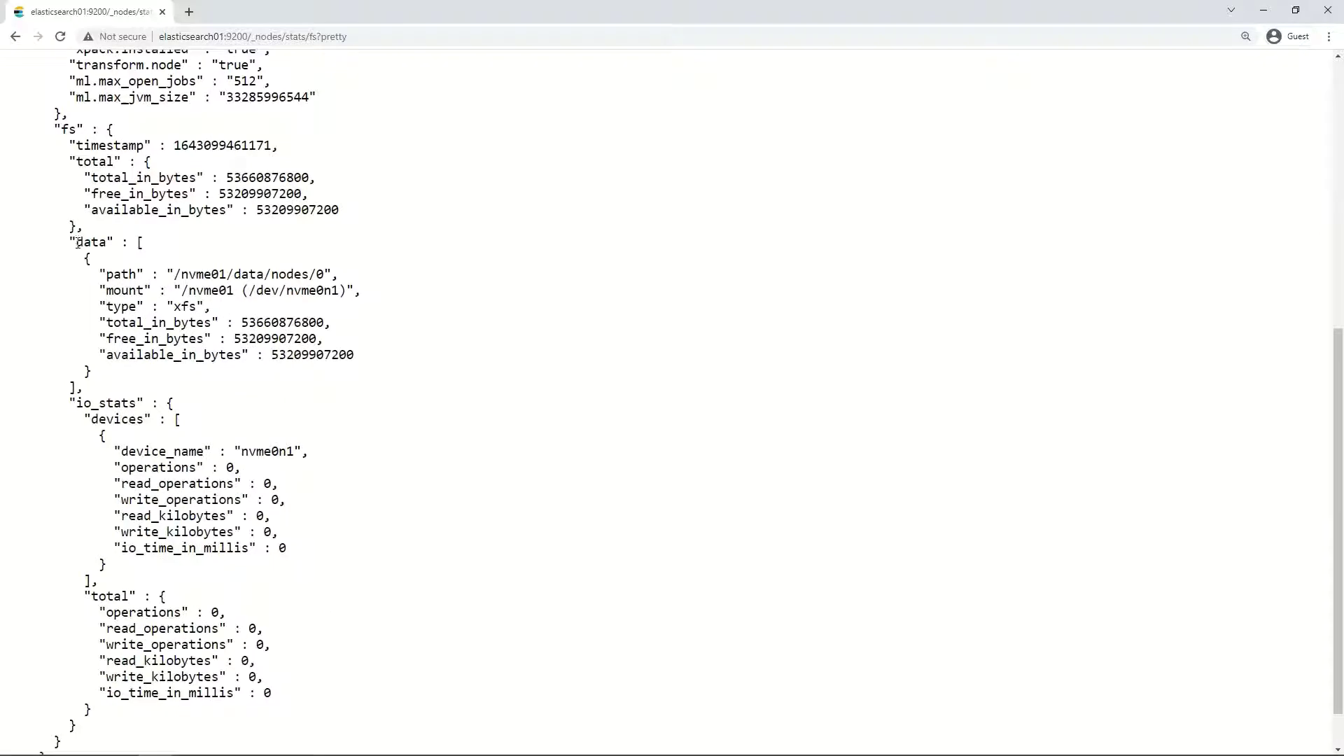
pyautogui.doubleClick(77, 243)
pyautogui.click(108, 275)
pyautogui.moveTo(96, 273); pyautogui.dragTo(341, 275)
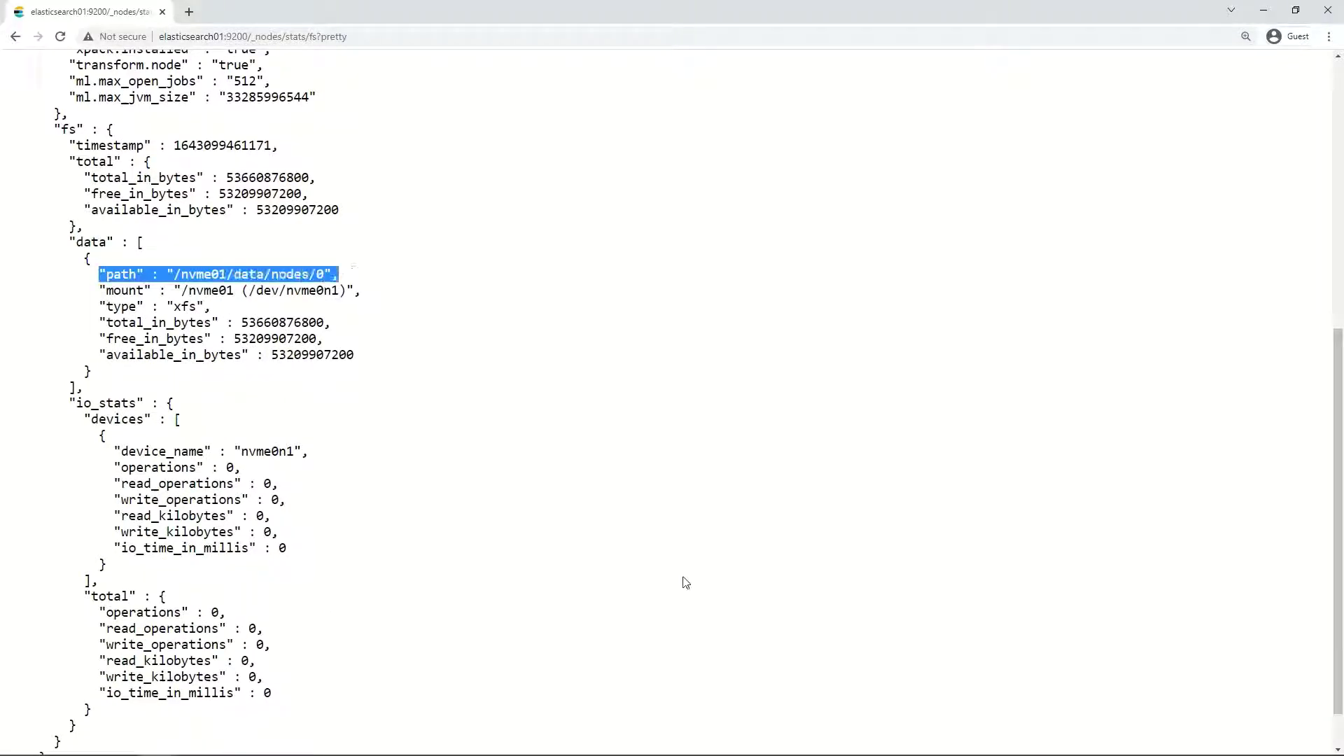
# Switch to Kibana, open the [eCommerce] Revenue Dashboard and look through its charts, map and Orders table.
pyautogui.click(685, 582)
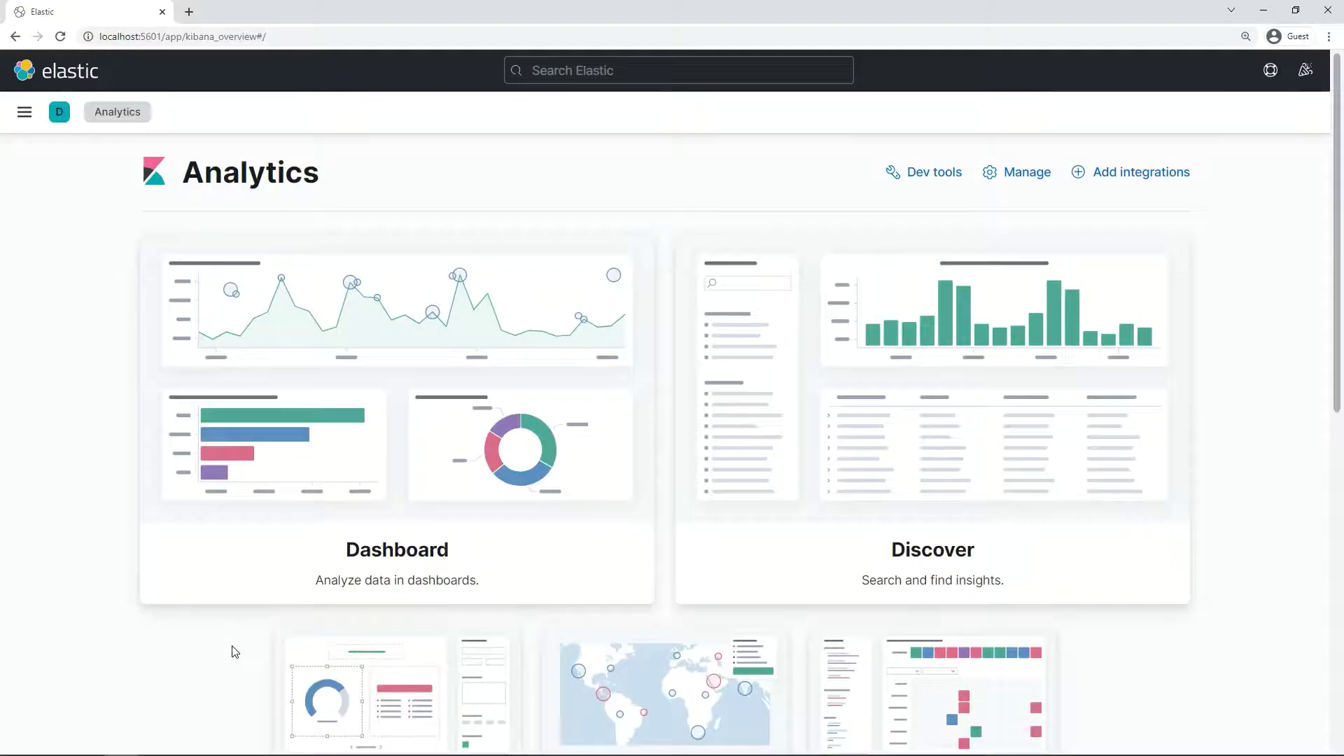
pyautogui.click(385, 555)
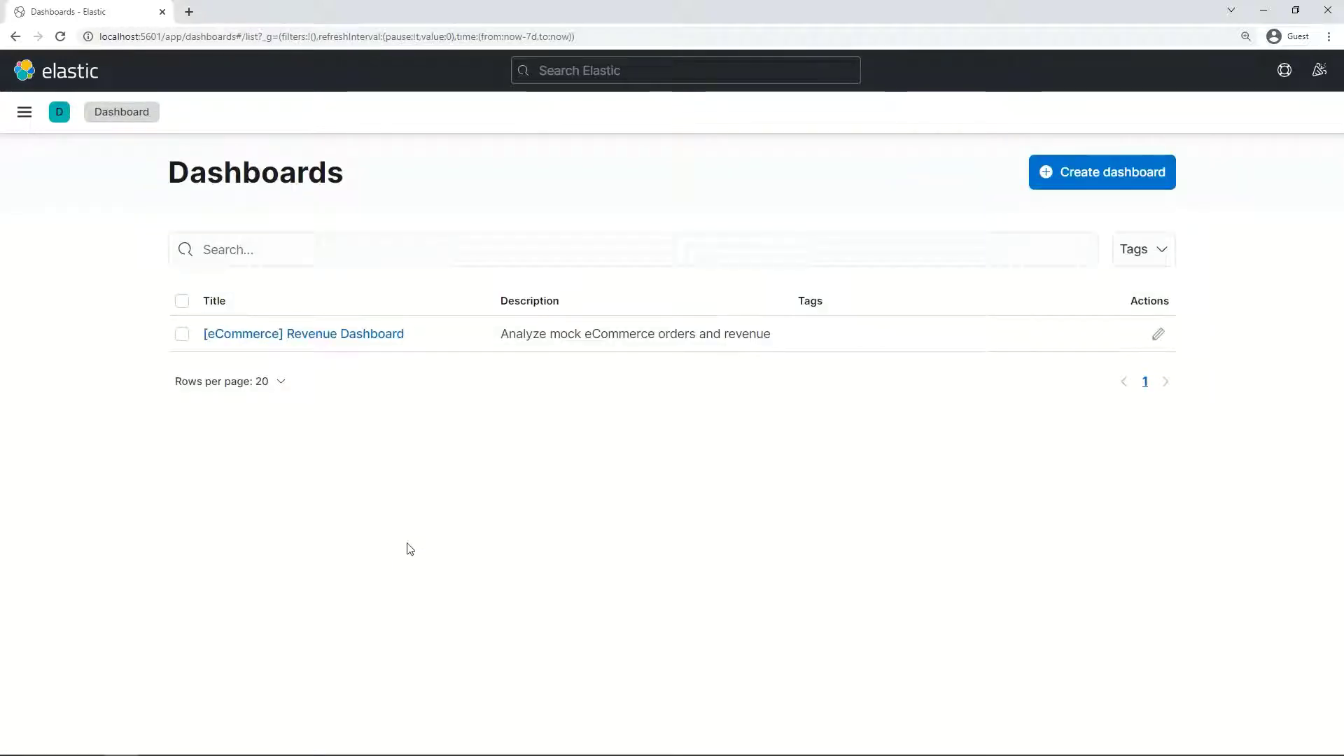
pyautogui.click(369, 337)
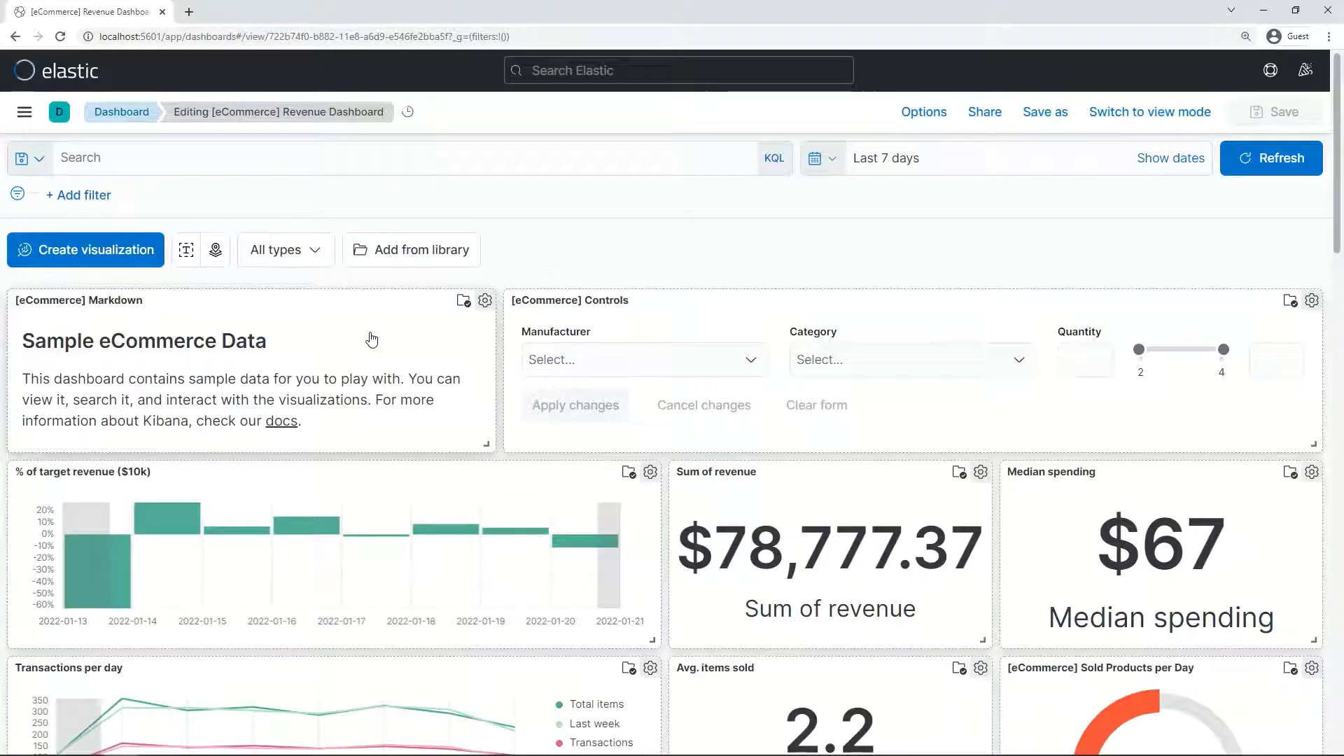
pyautogui.scroll(-12, 369, 338)
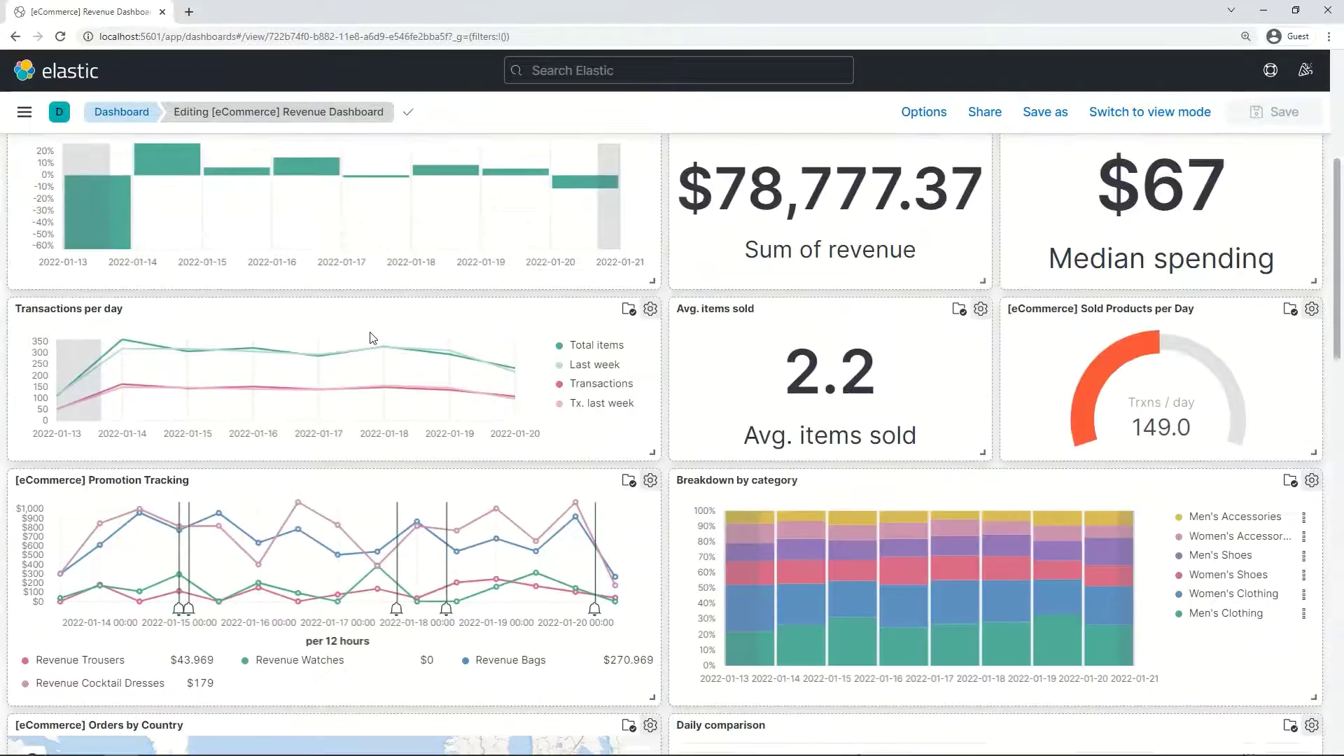
pyautogui.scroll(-7, 370, 338)
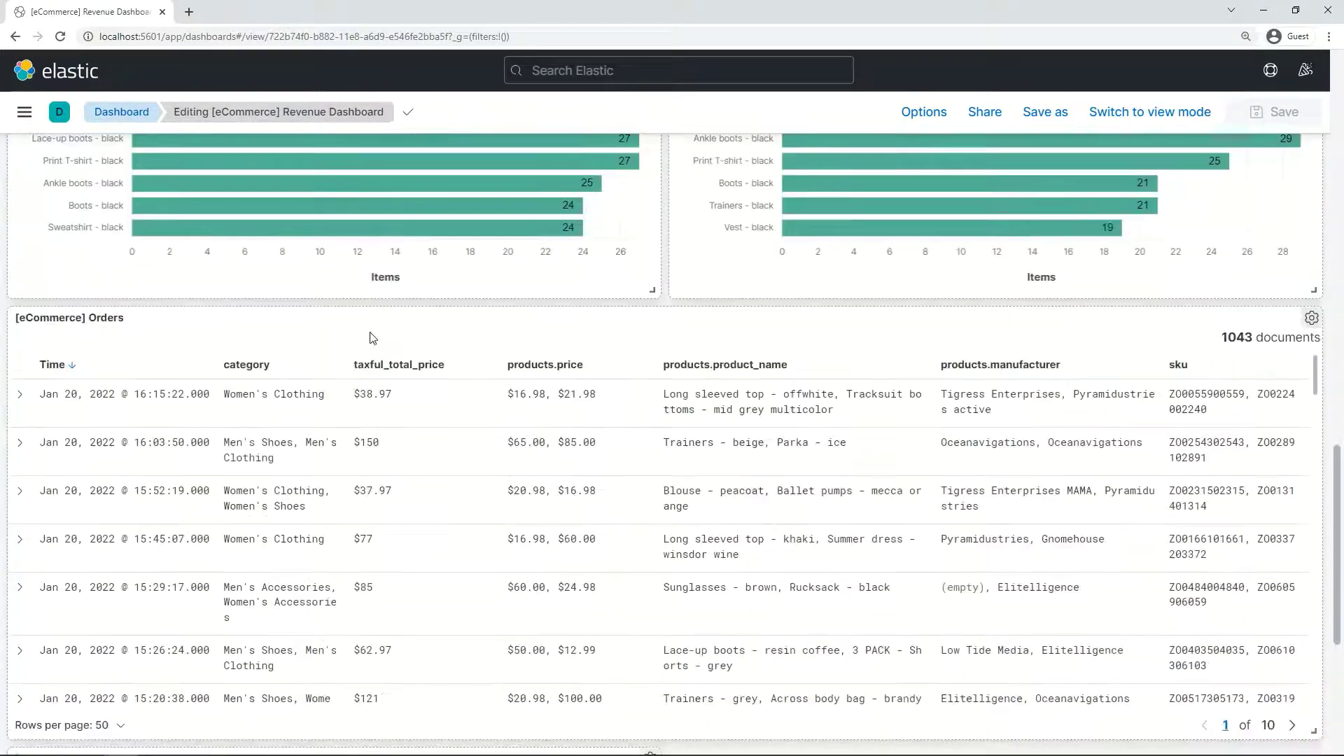
pyautogui.scroll(-3, 371, 338)
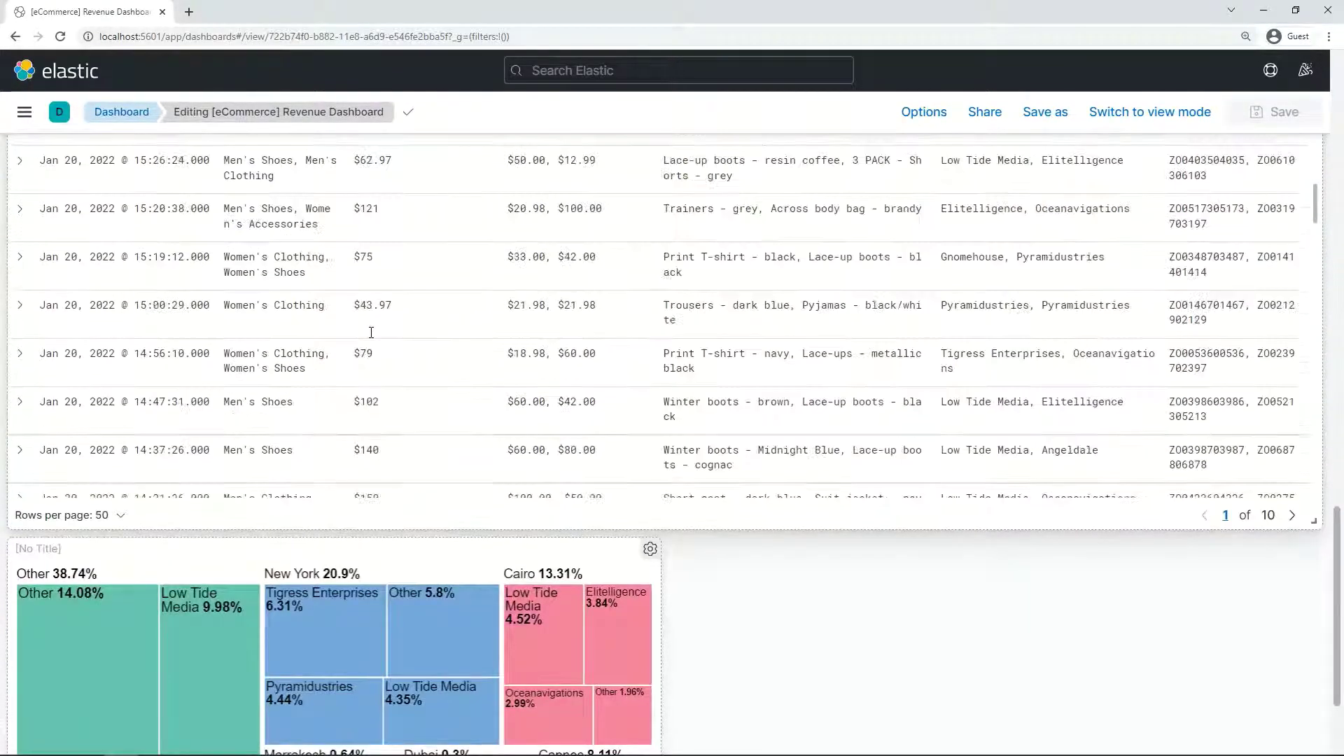
pyautogui.scroll(-2, 396, 524)
pyautogui.scroll(6, 396, 524)
pyautogui.scroll(12, 416, 499)
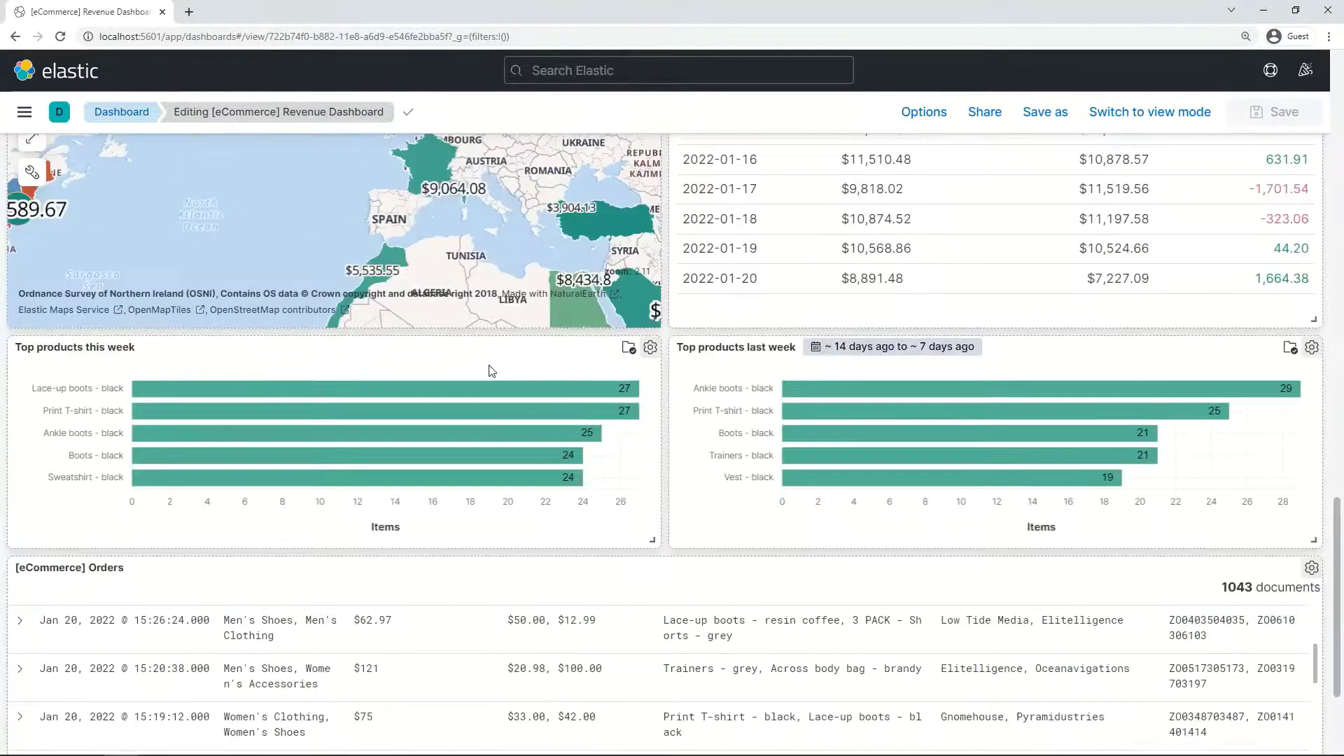
# Filter the dashboard to manufacturer Low Tide Media and category Men's Clothing using the [eCommerce] Controls, applying the changes.
pyautogui.click(676, 360)
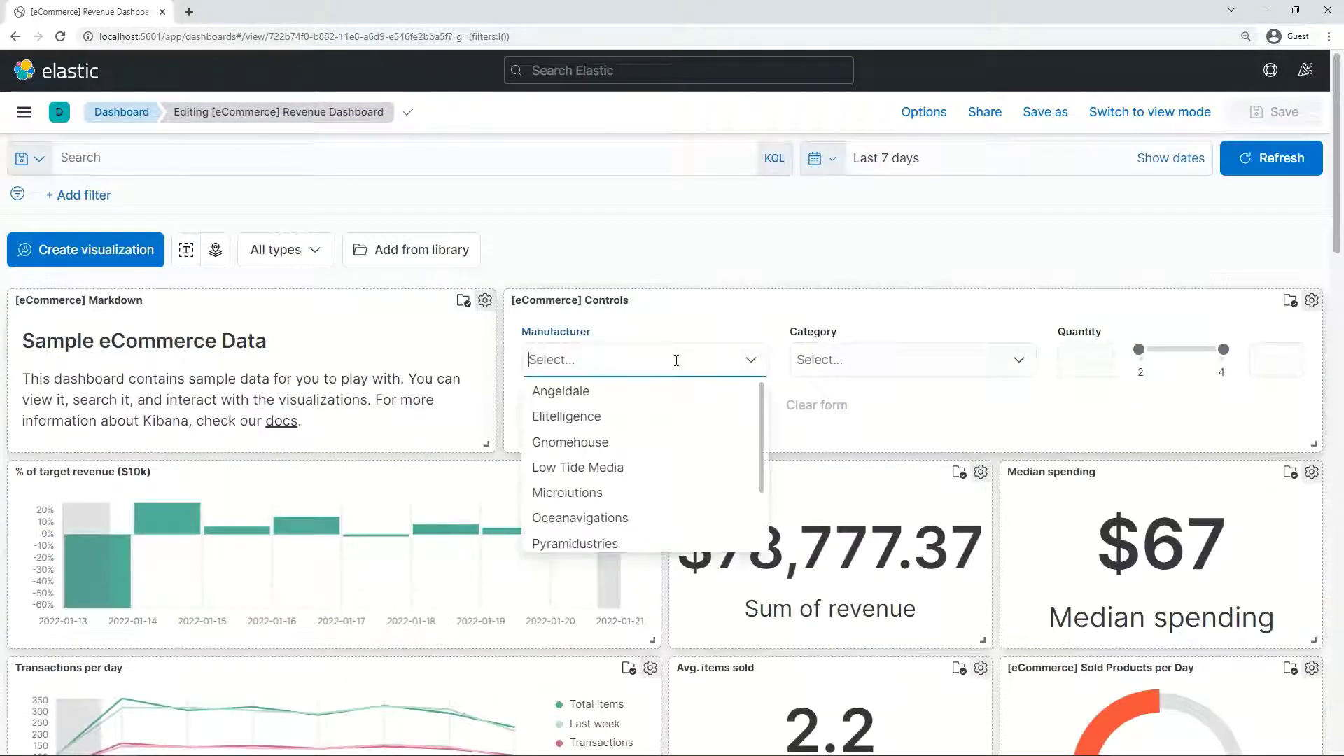
pyautogui.click(608, 468)
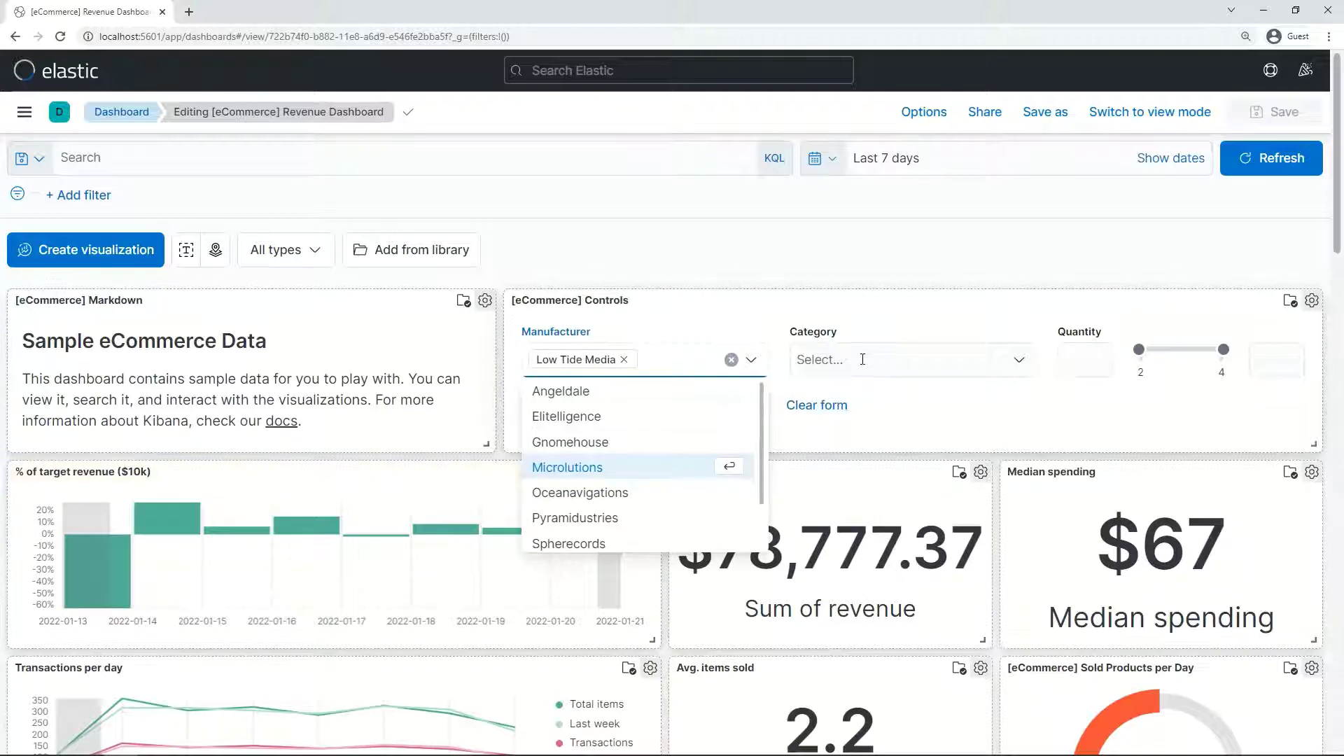
pyautogui.click(862, 360)
pyautogui.click(865, 419)
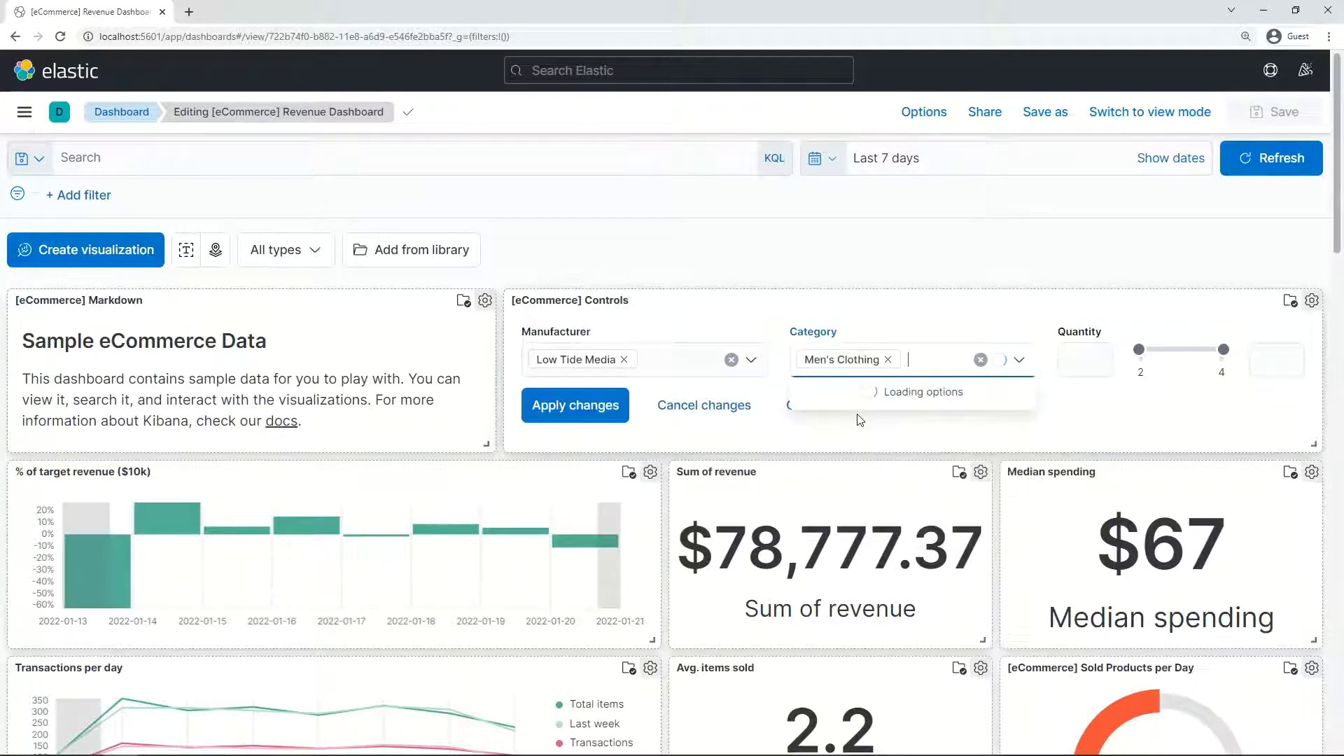
pyautogui.click(594, 405)
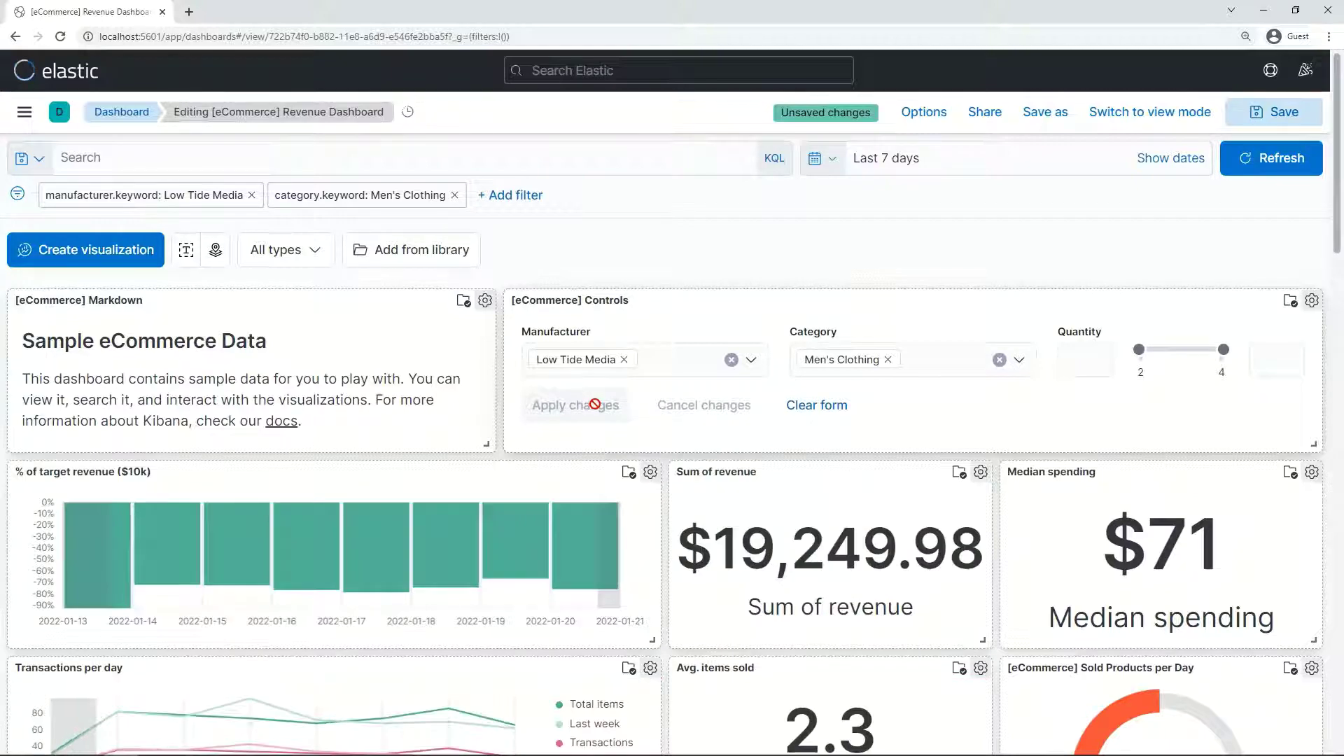
# Review the filtered charts and Orders table, and save the [eCommerce] Revenue Dashboard.
pyautogui.scroll(-6, 611, 481)
pyautogui.scroll(-10, 611, 480)
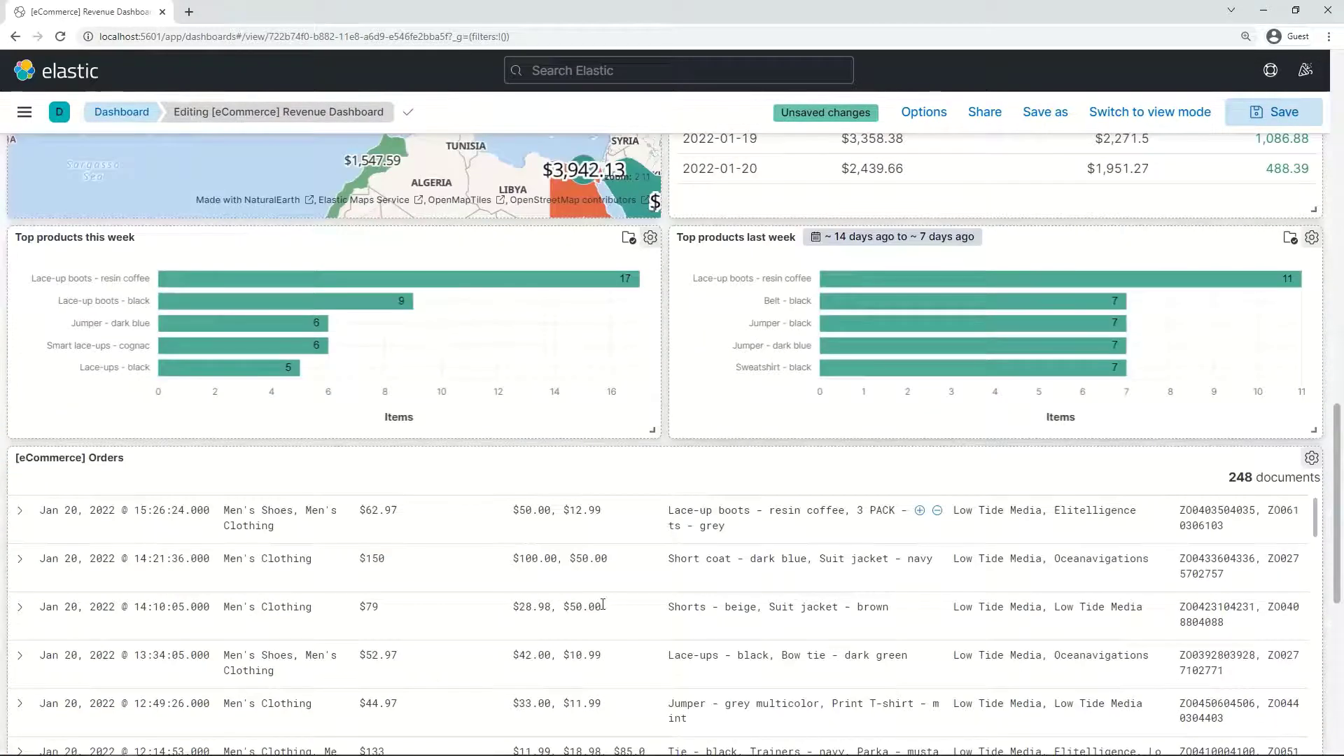
pyautogui.scroll(16, 657, 600)
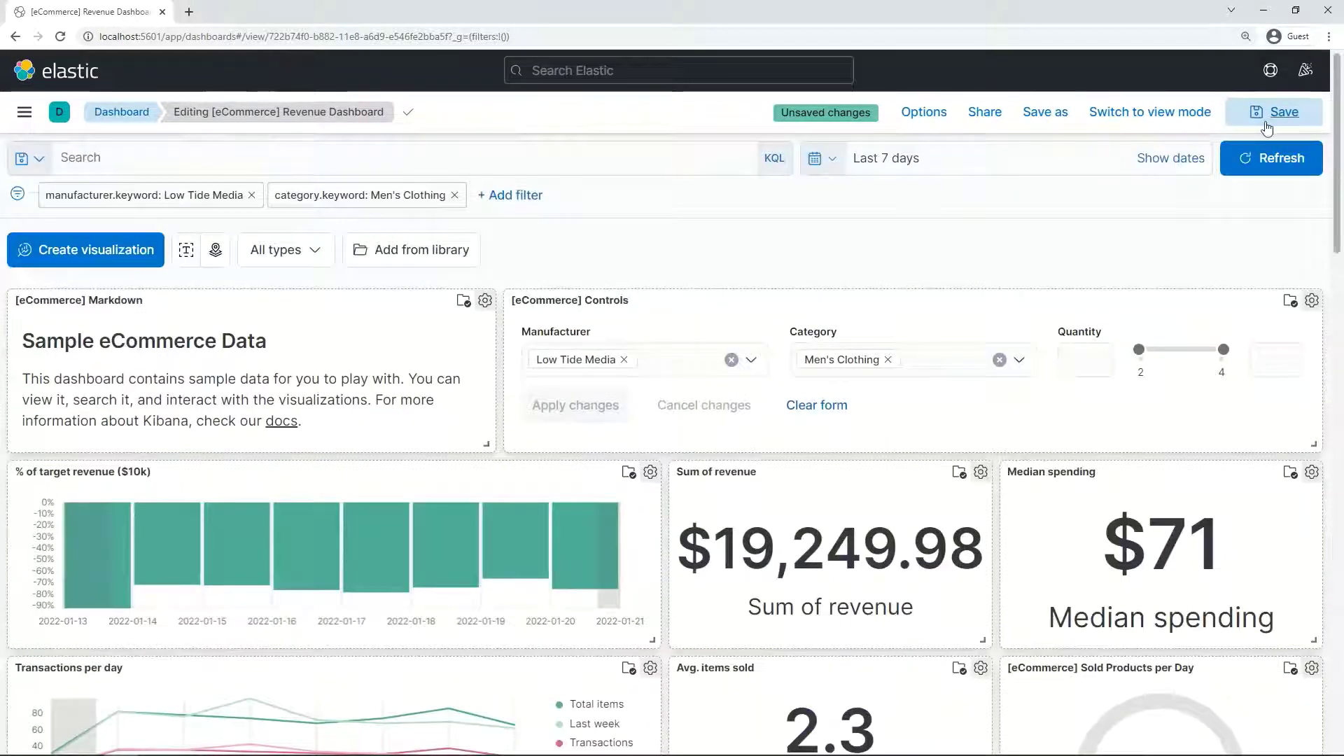
pyautogui.click(1267, 124)
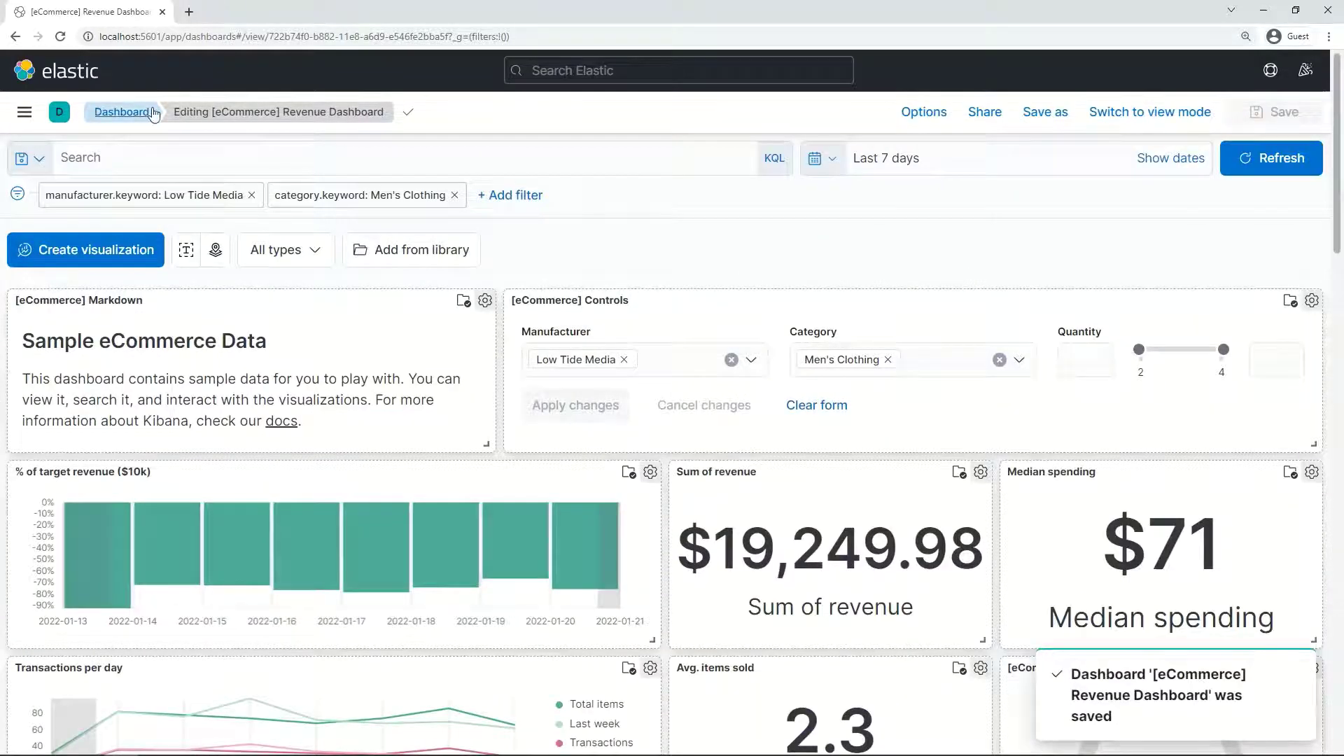
# Open Discover and browse the available fields and documents of the Kibana sample eCommerce data.
pyautogui.click(24, 117)
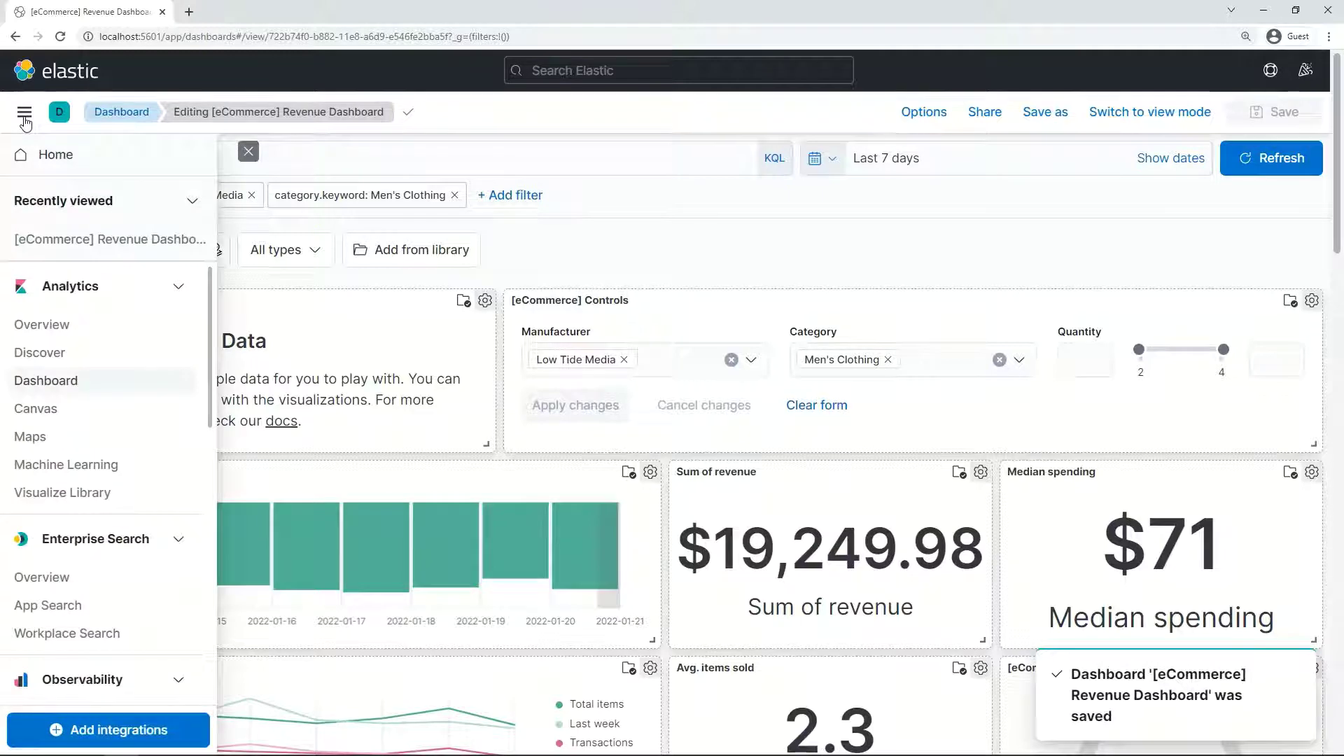
pyautogui.click(43, 354)
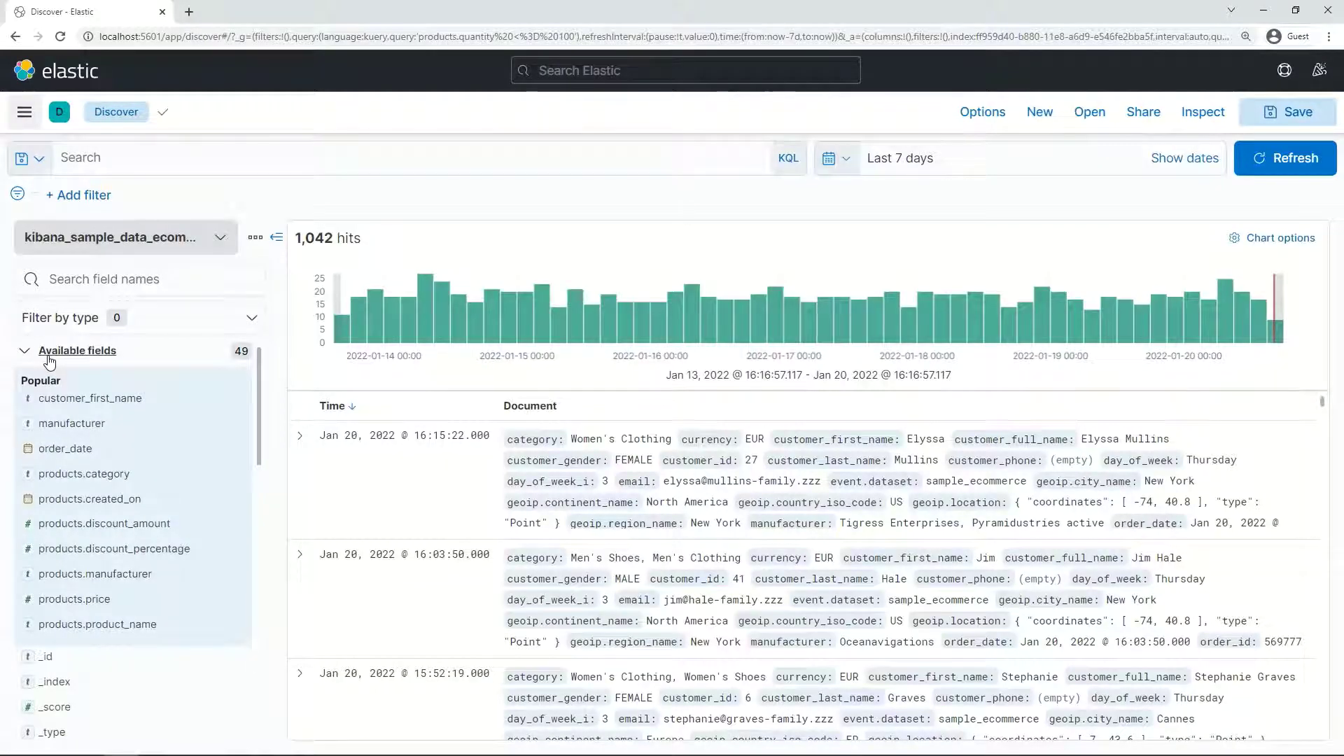
pyautogui.scroll(-5, 235, 423)
pyautogui.scroll(-5, 534, 527)
pyautogui.scroll(-10, 533, 526)
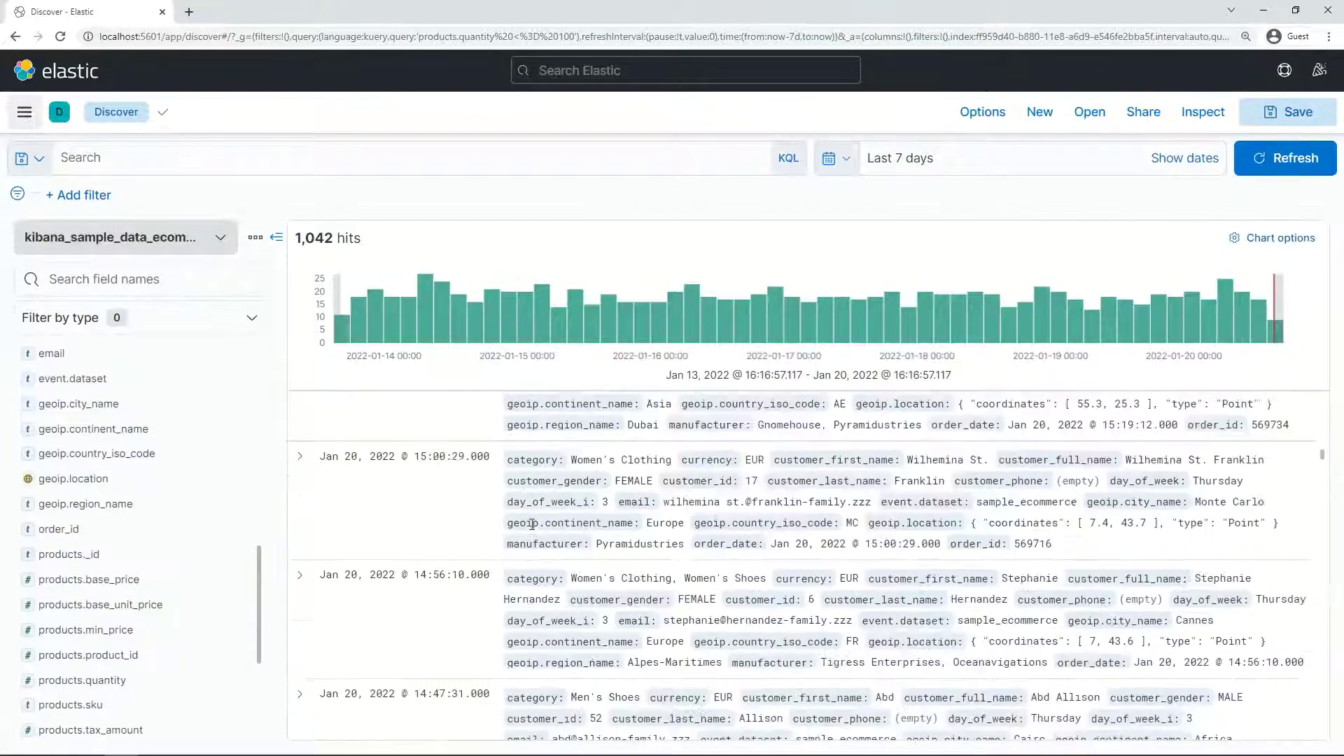
pyautogui.scroll(8, 211, 525)
pyautogui.scroll(10, 437, 503)
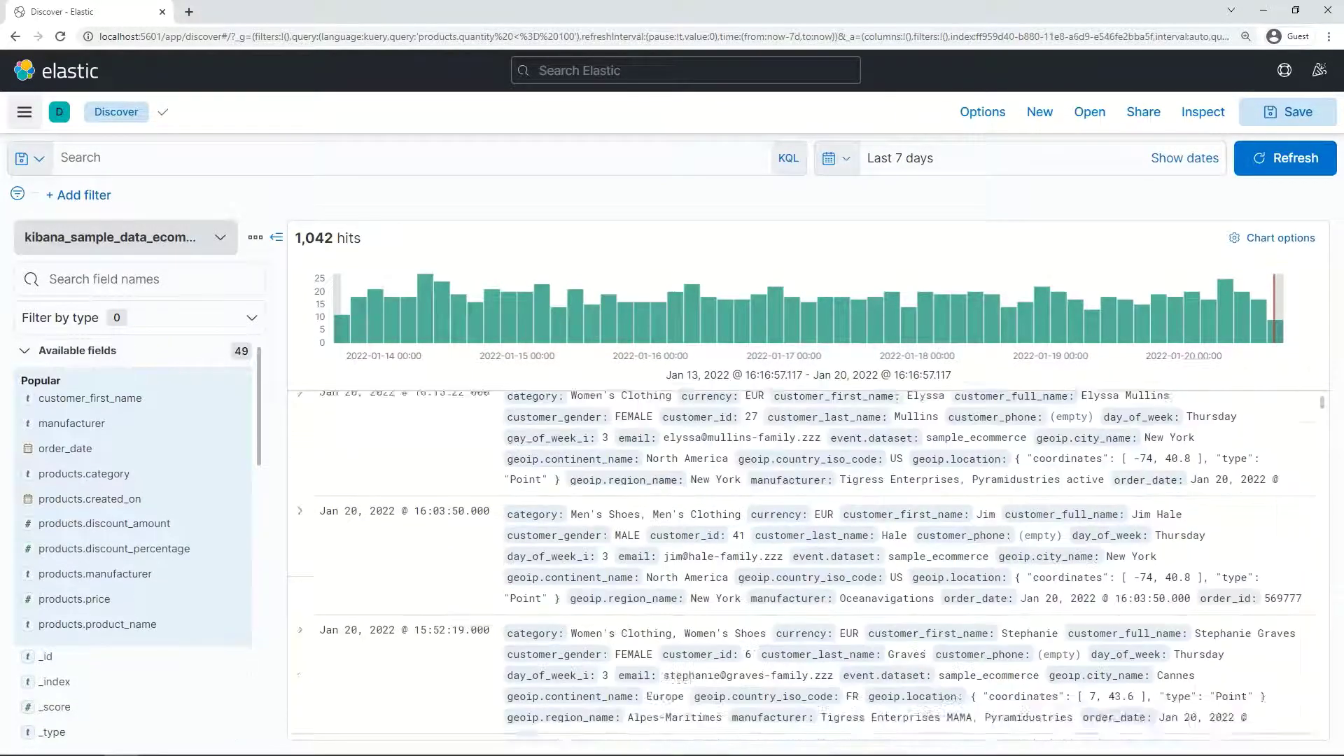
# Query the documents with products.taxless_price >= 60 and category : "Men's Clothing", and browse the matching orders.
pyautogui.click(277, 157)
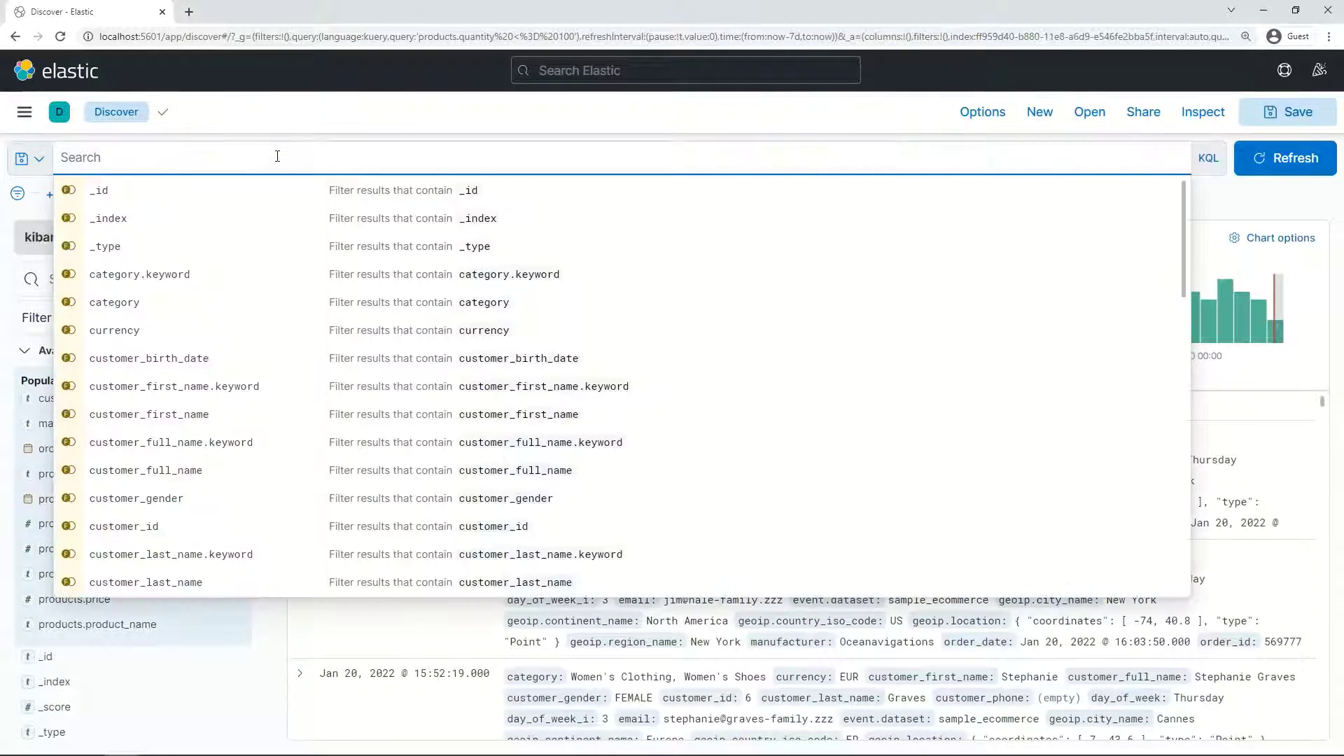
pyautogui.write('products.taxless_price >= 60 and category : "Men\'s Clothing"')
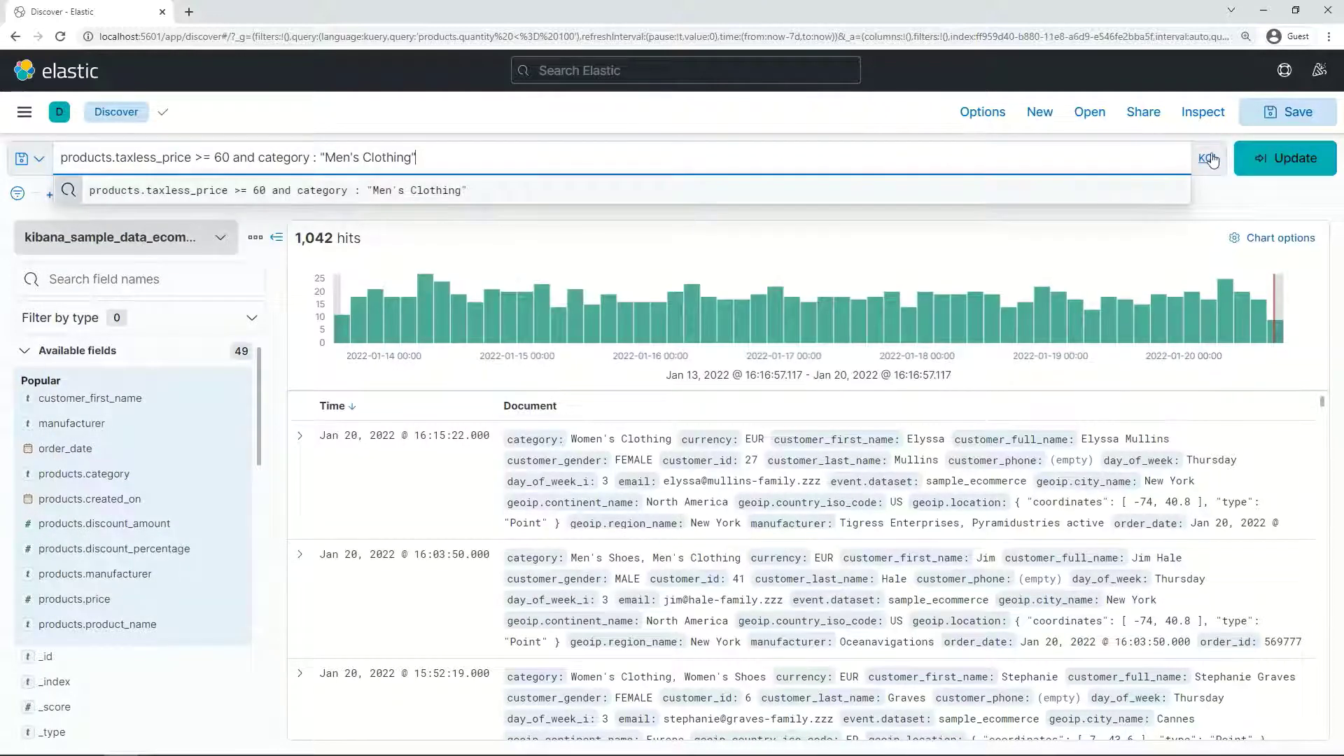
pyautogui.click(1281, 160)
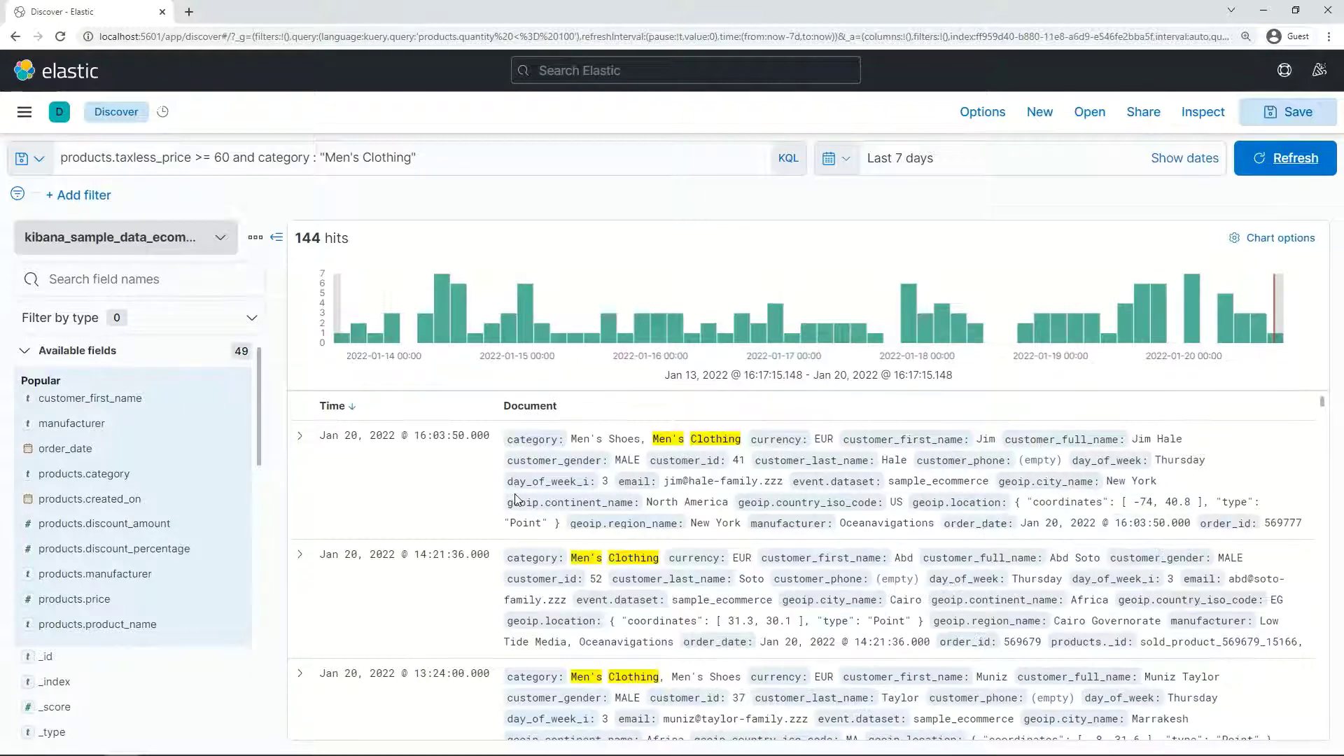
pyautogui.scroll(-7, 516, 499)
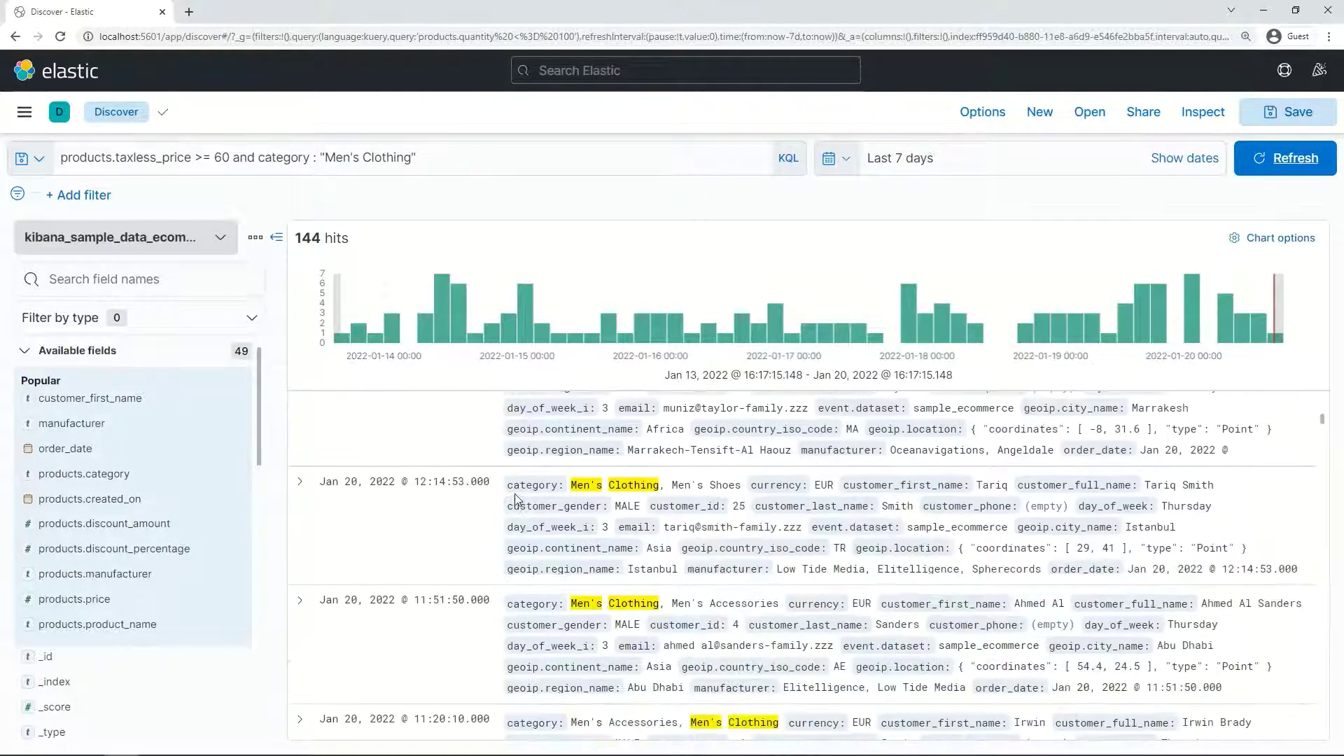
pyautogui.scroll(-4, 516, 499)
pyautogui.scroll(9, 516, 497)
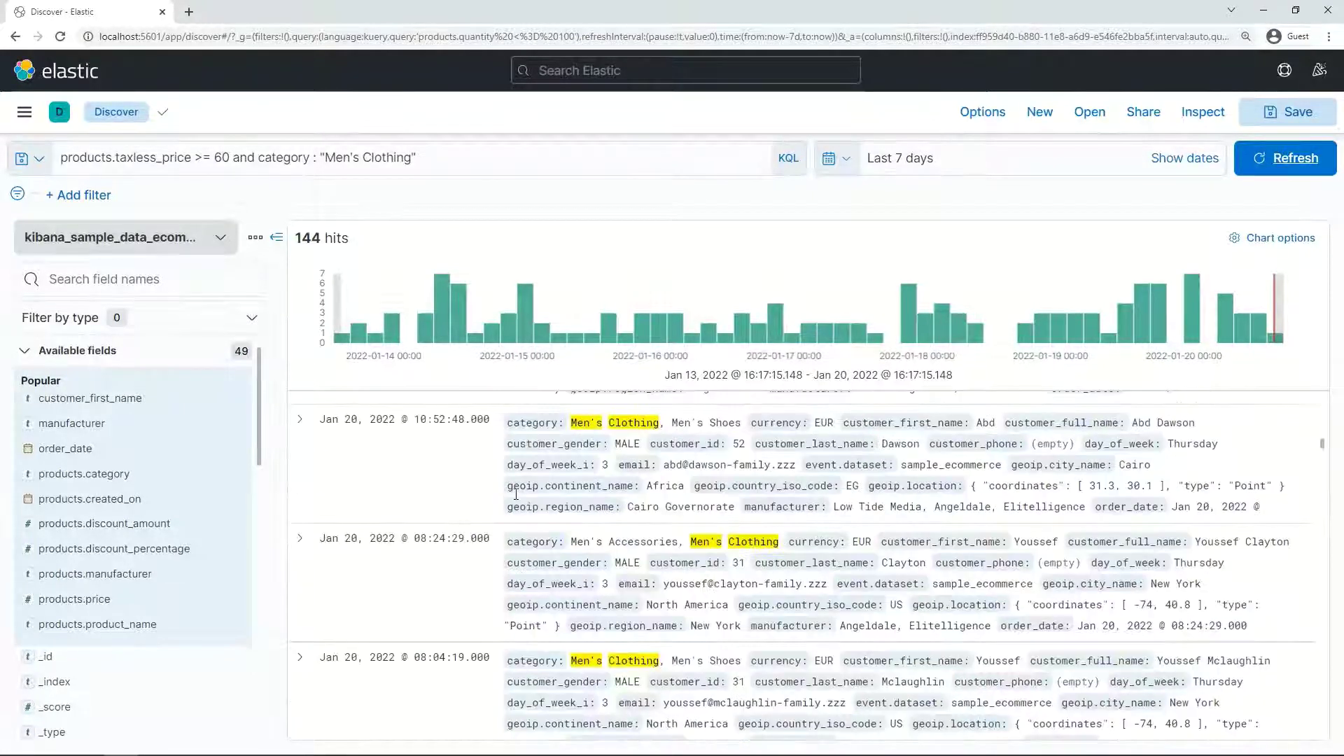
pyautogui.scroll(1, 516, 494)
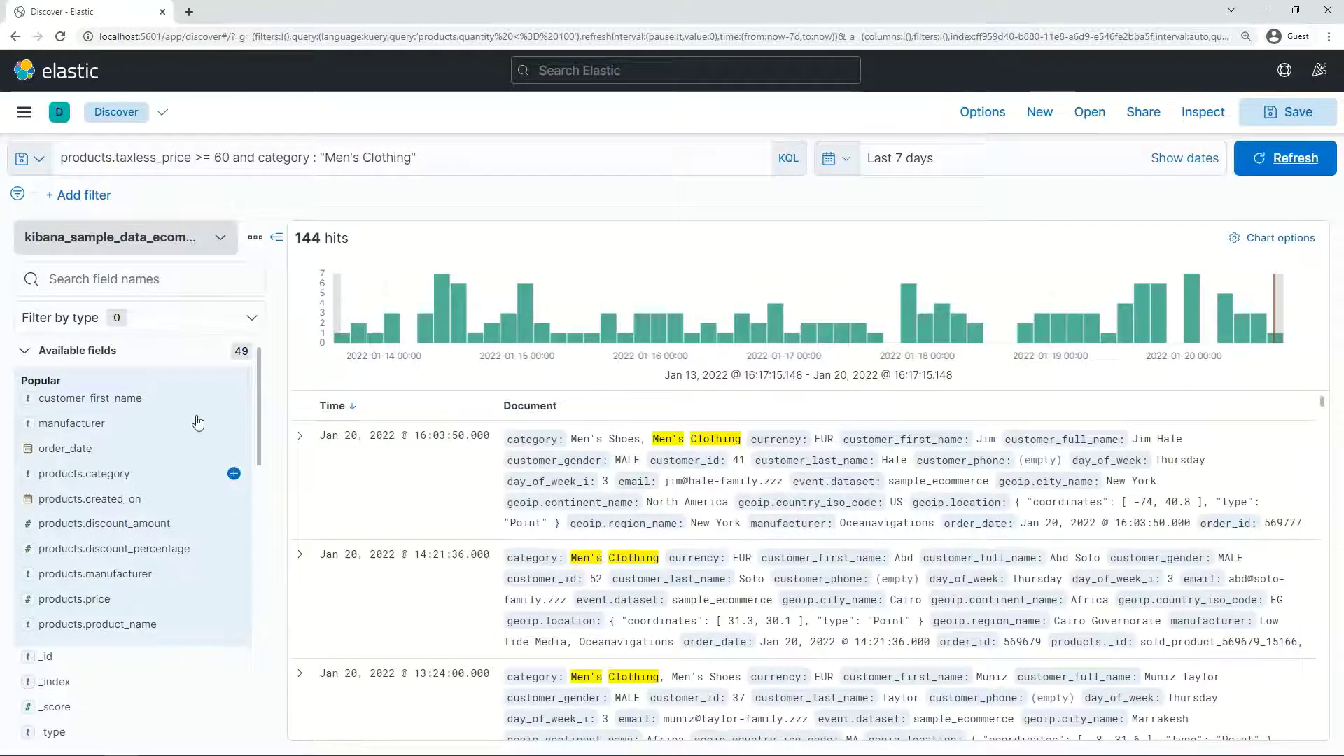
# Add customer_first_name, manufacturer and order_date as columns of the document table and look through its rows.
pyautogui.click(234, 400)
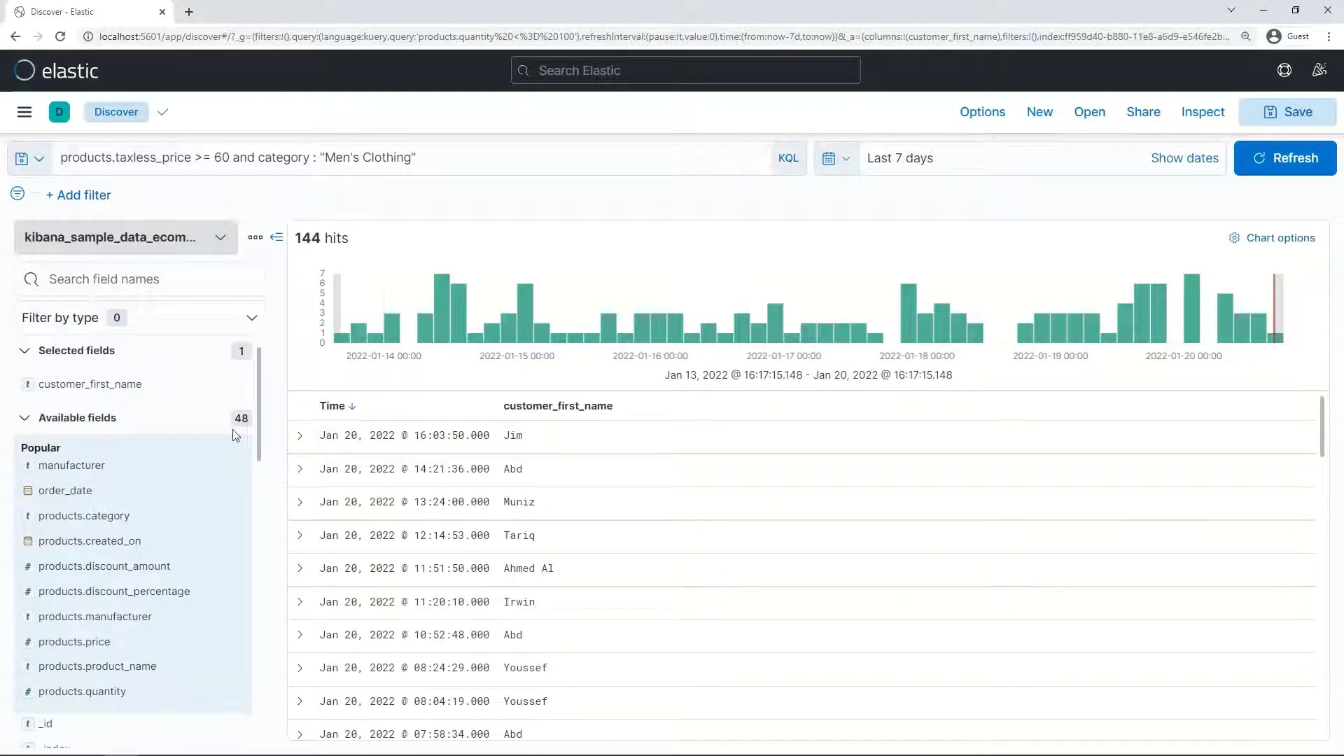
pyautogui.click(234, 467)
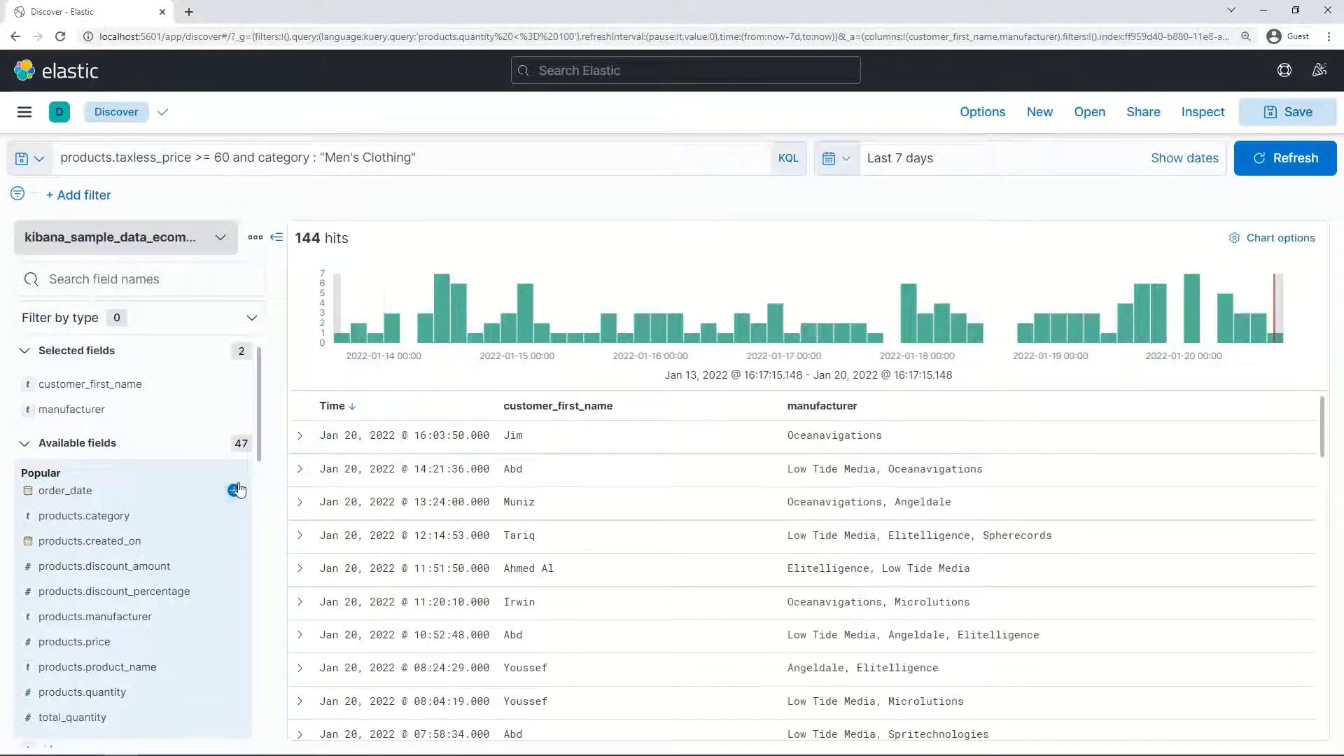
pyautogui.click(234, 490)
pyautogui.scroll(-3, 754, 594)
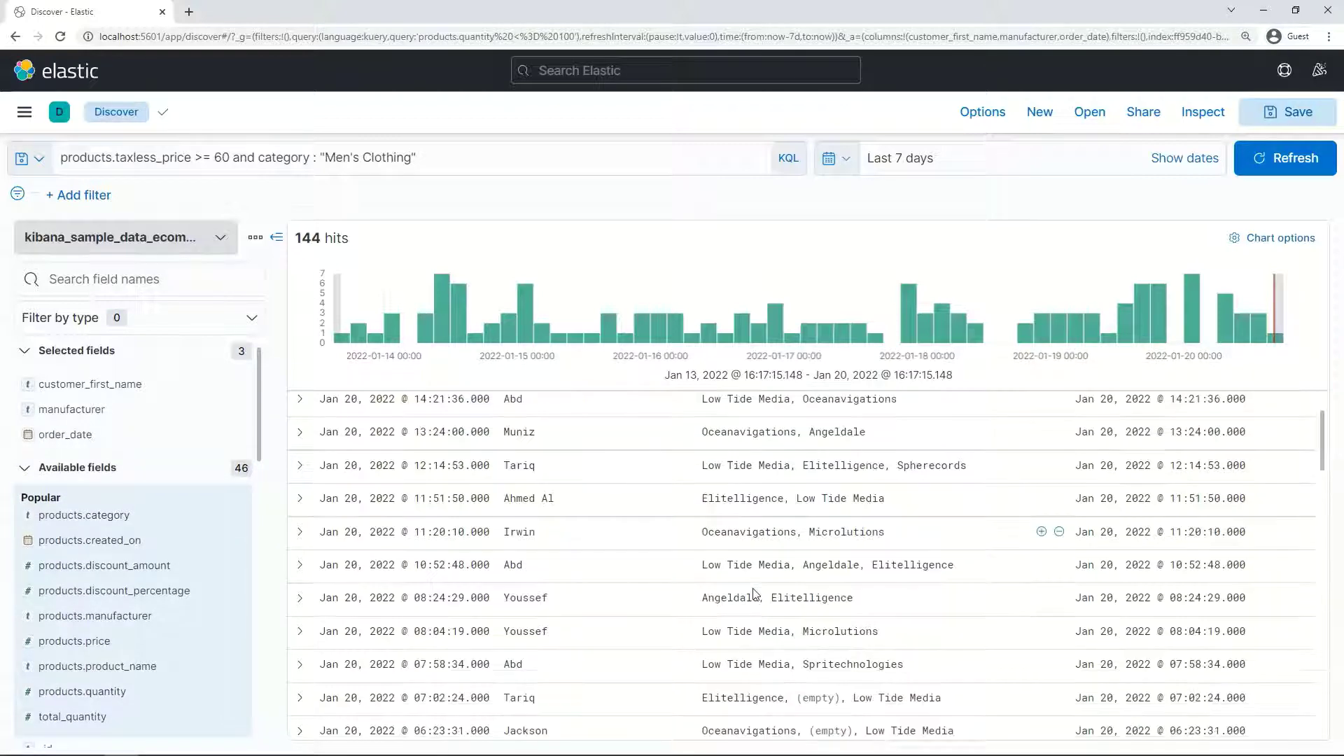
pyautogui.scroll(-10, 754, 594)
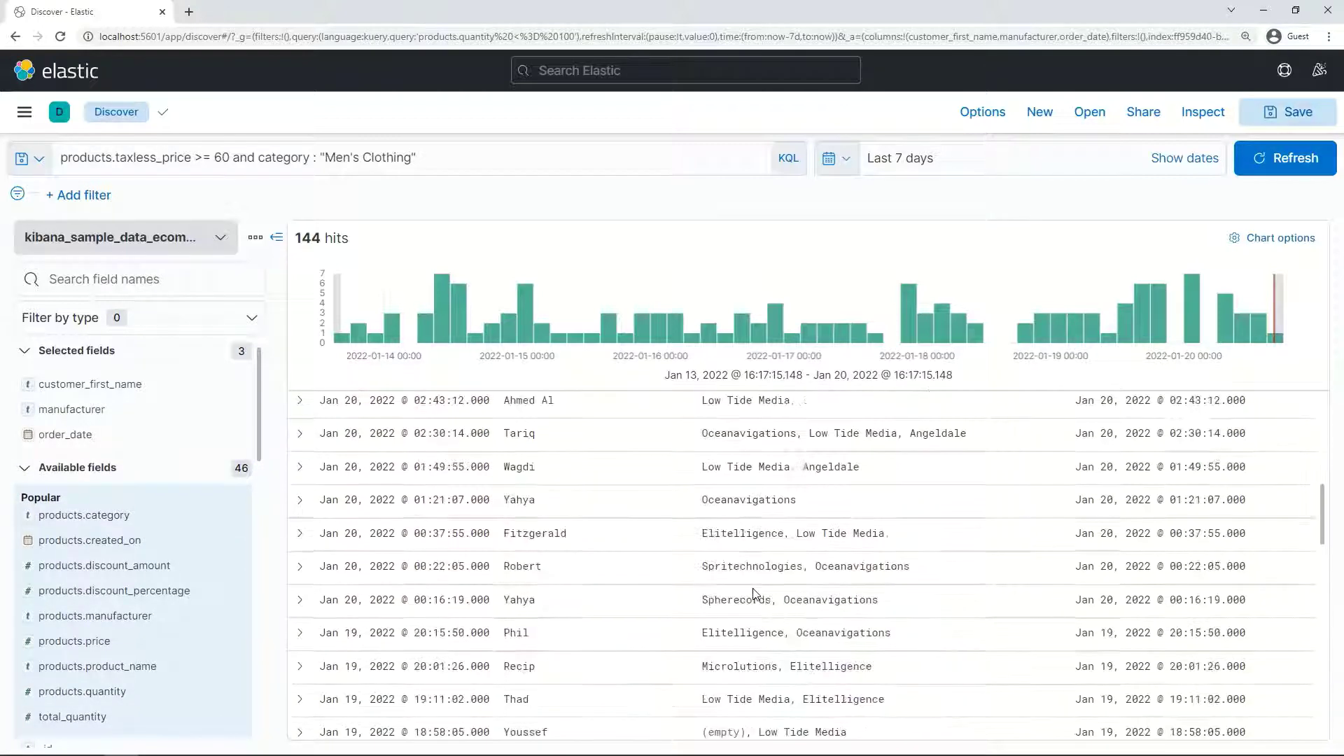
pyautogui.scroll(-2, 754, 594)
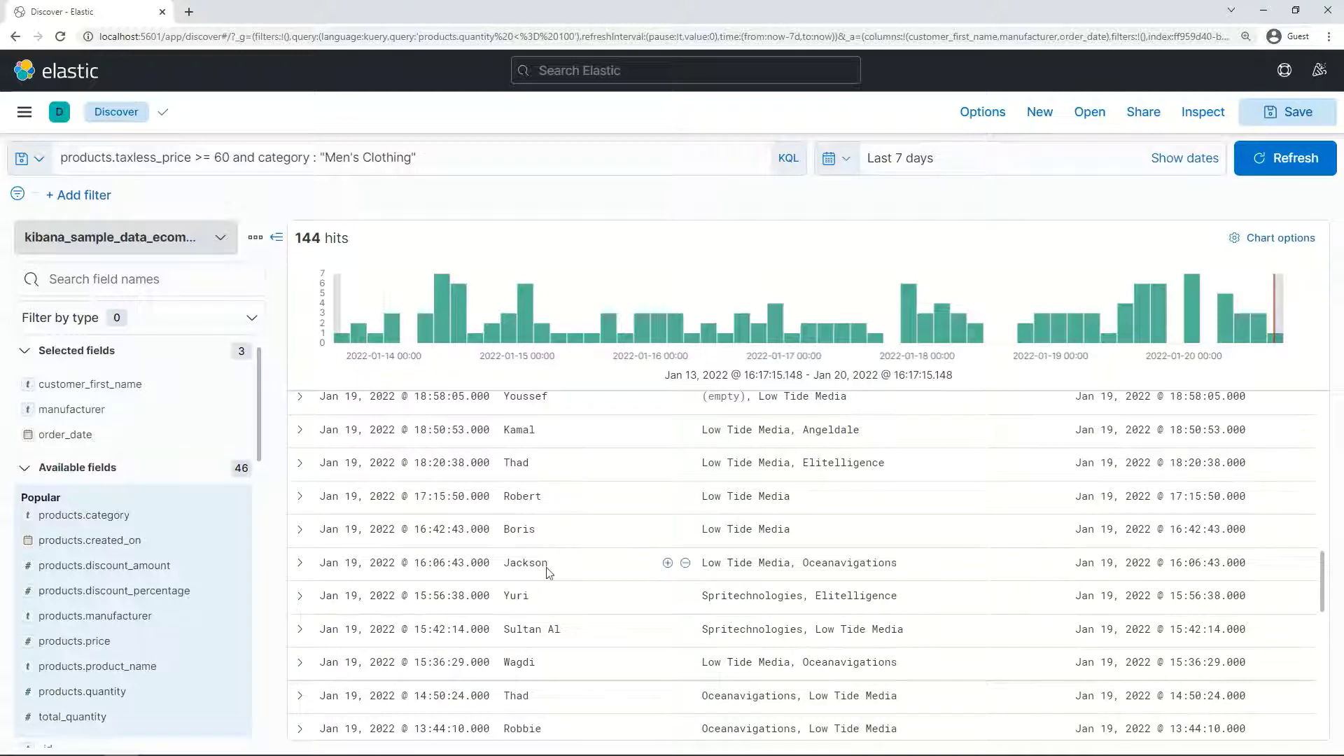
pyautogui.scroll(15, 545, 566)
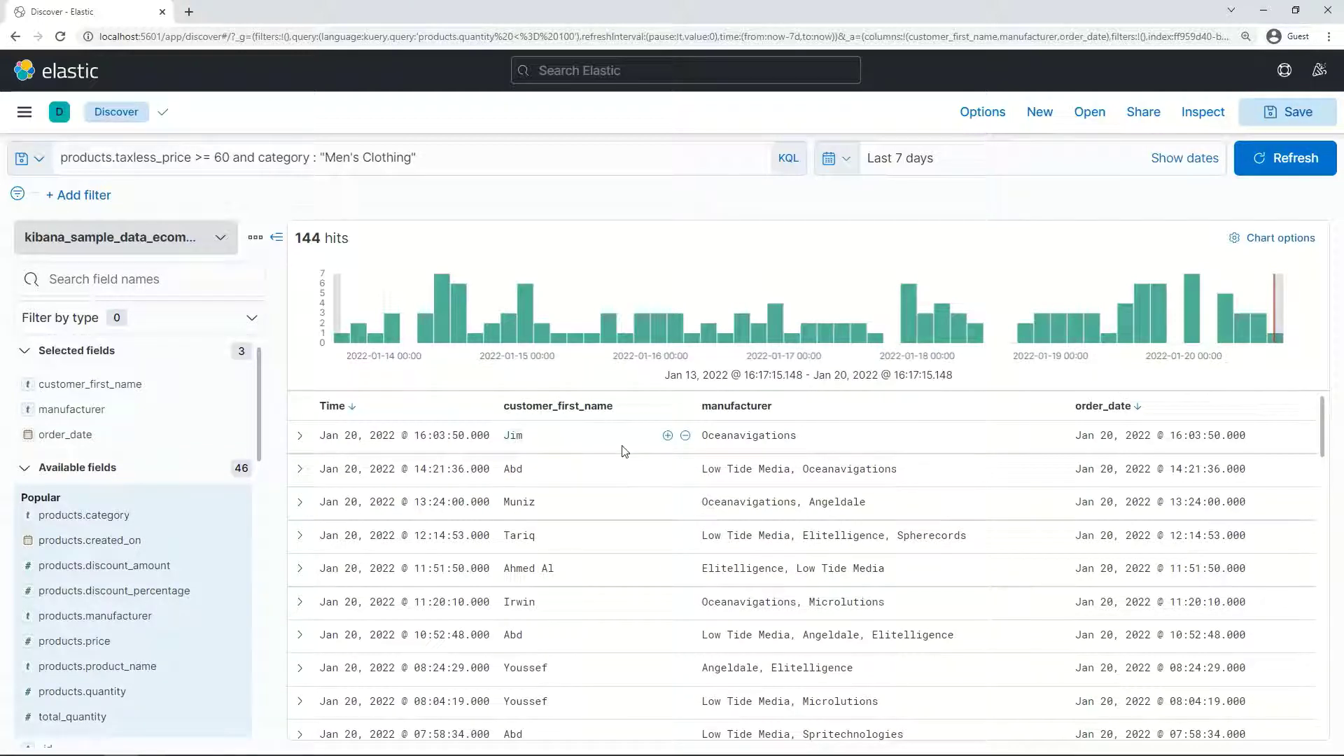
pyautogui.scroll(-3, 672, 511)
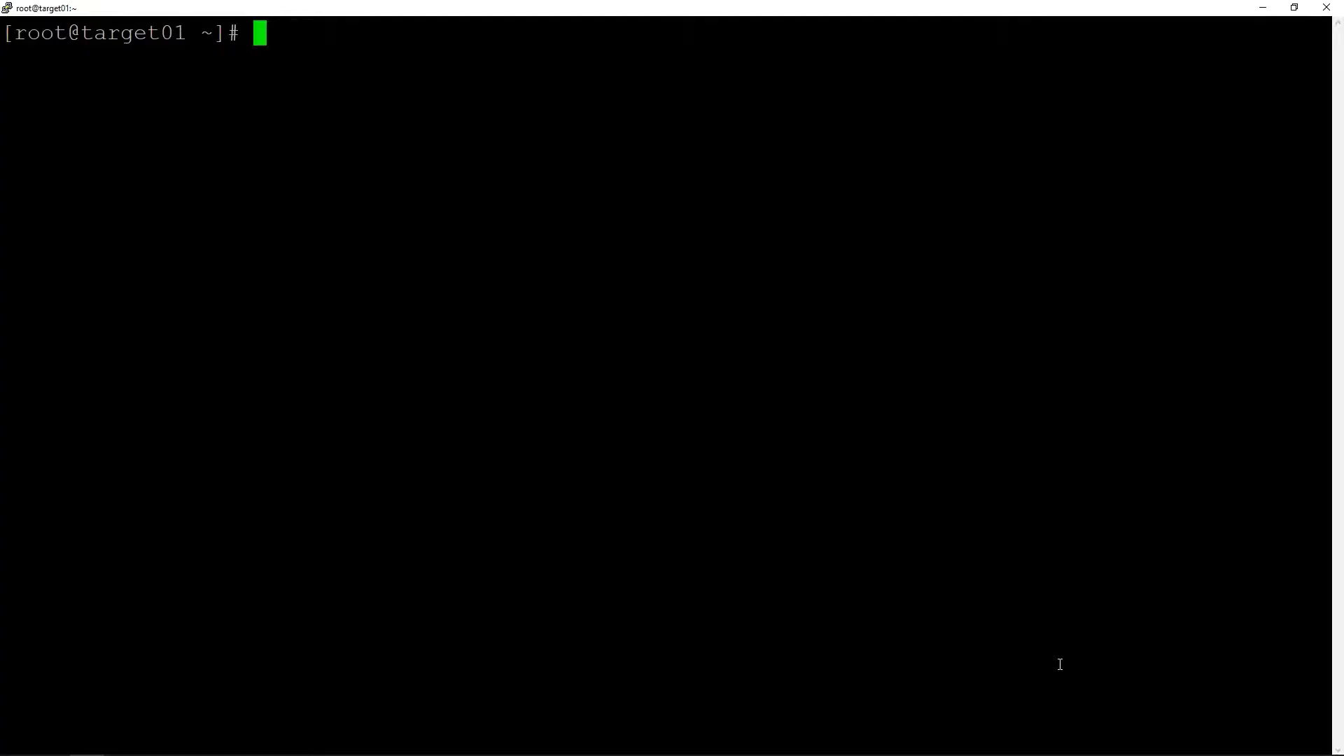
# Switch to the target01 terminal, run hexdump -C /dev/sdb and examine the raw contents of the disk.
pyautogui.write('hexdump -')
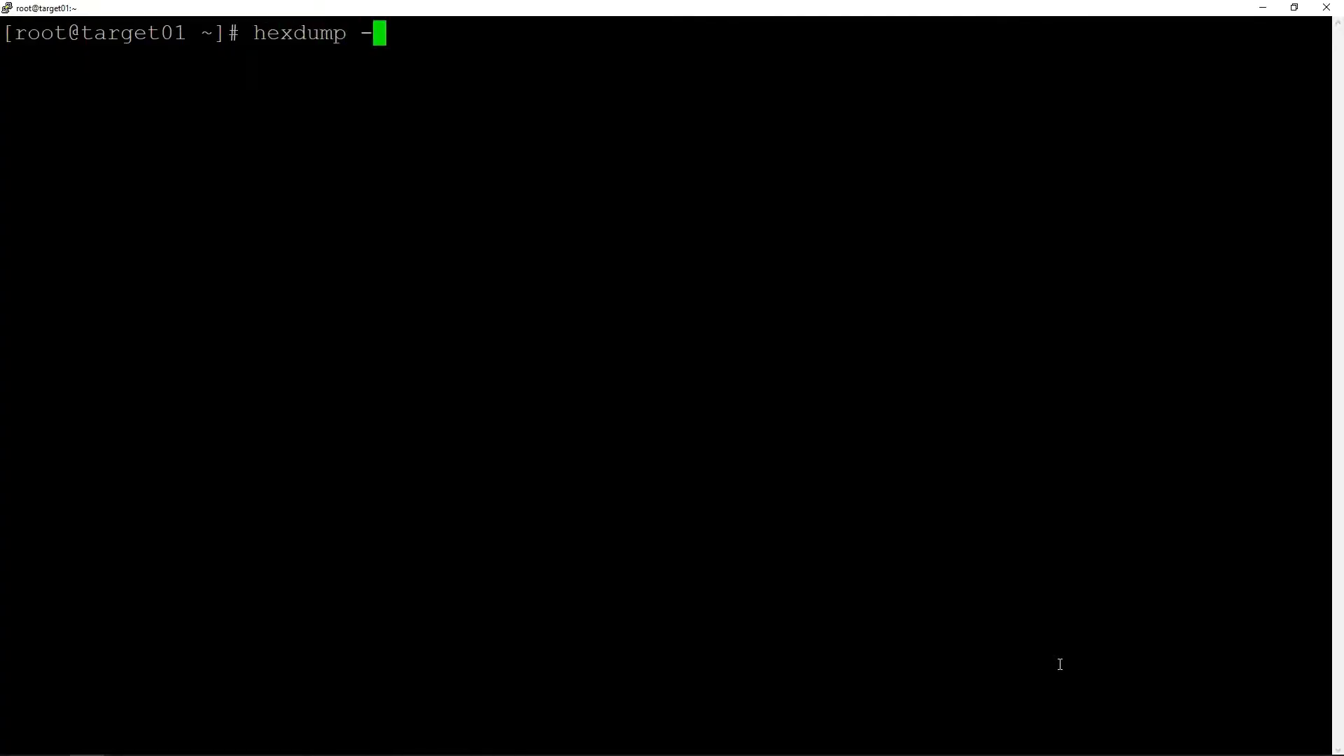
pyautogui.write('C /dev/sdb')
pyautogui.press('Return')
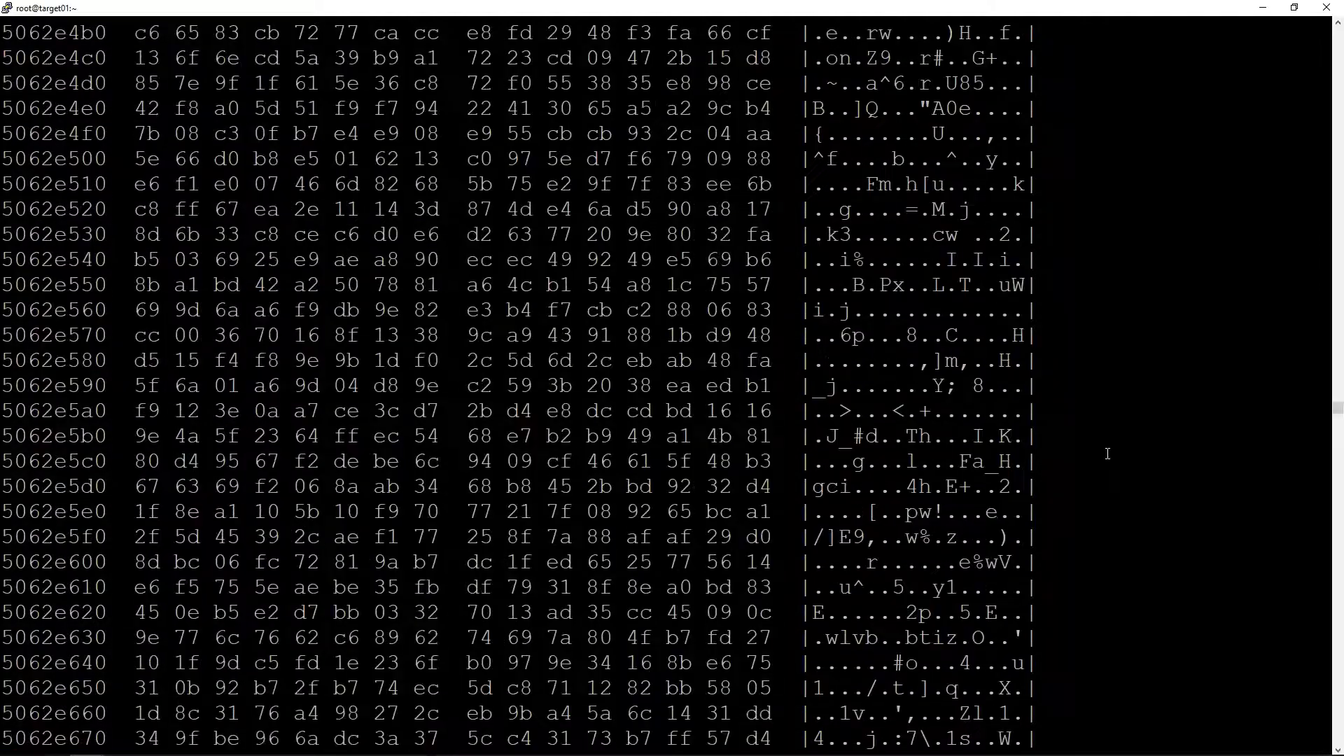
pyautogui.scroll(20, 1285, 450)
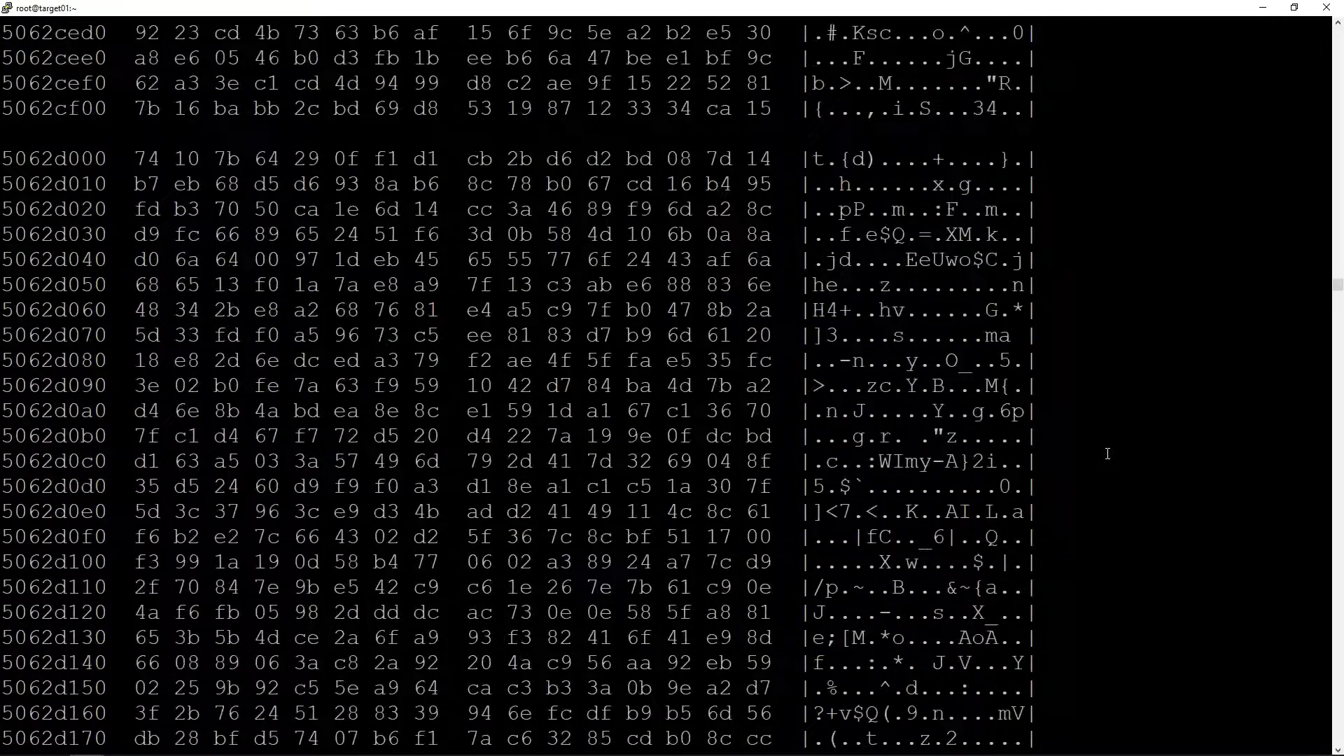
pyautogui.scroll(20, 1107, 454)
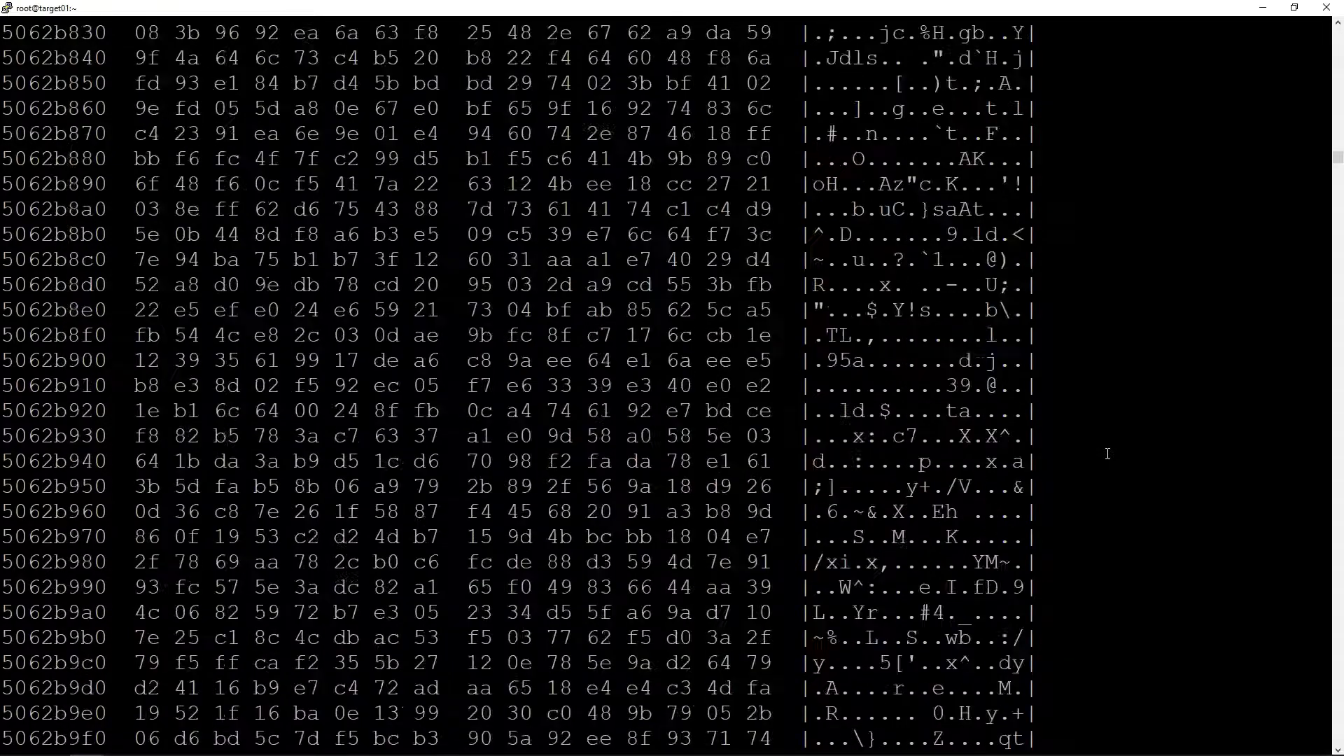
pyautogui.scroll(-20, 1108, 453)
# Clear the terminal and search the hexdump -C output of /dev/sdb with grep for the customer first name from the first Discover row.
pyautogui.write('cl')
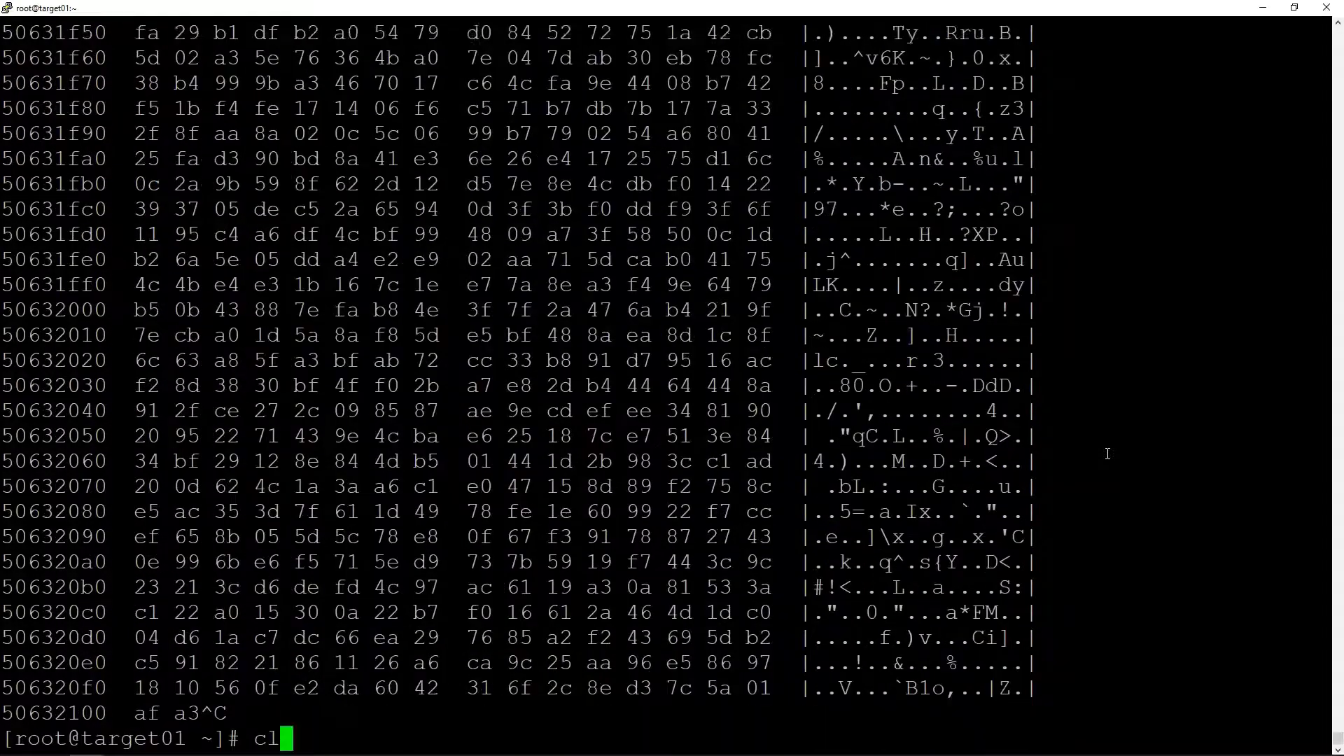
pyautogui.press('Return')
pyautogui.press('Up')
pyautogui.press('Up')
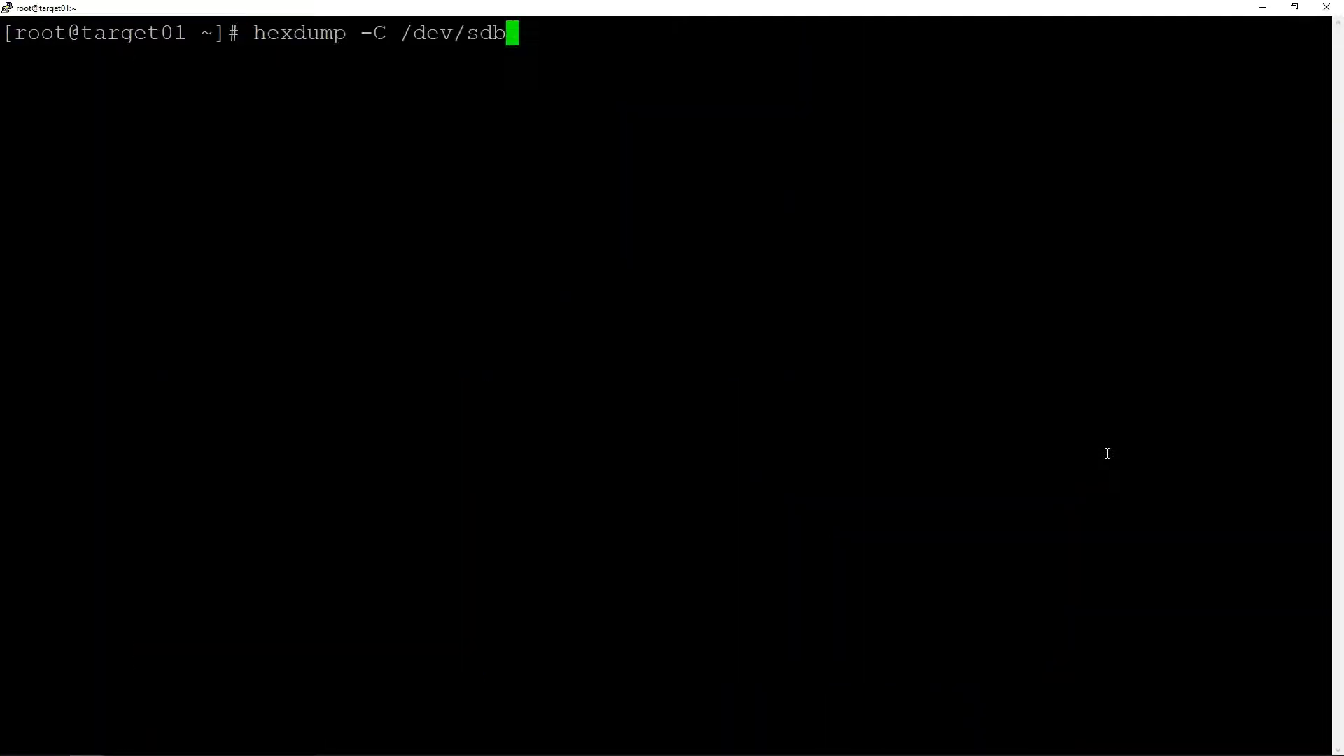
pyautogui.write('| grep Jim')
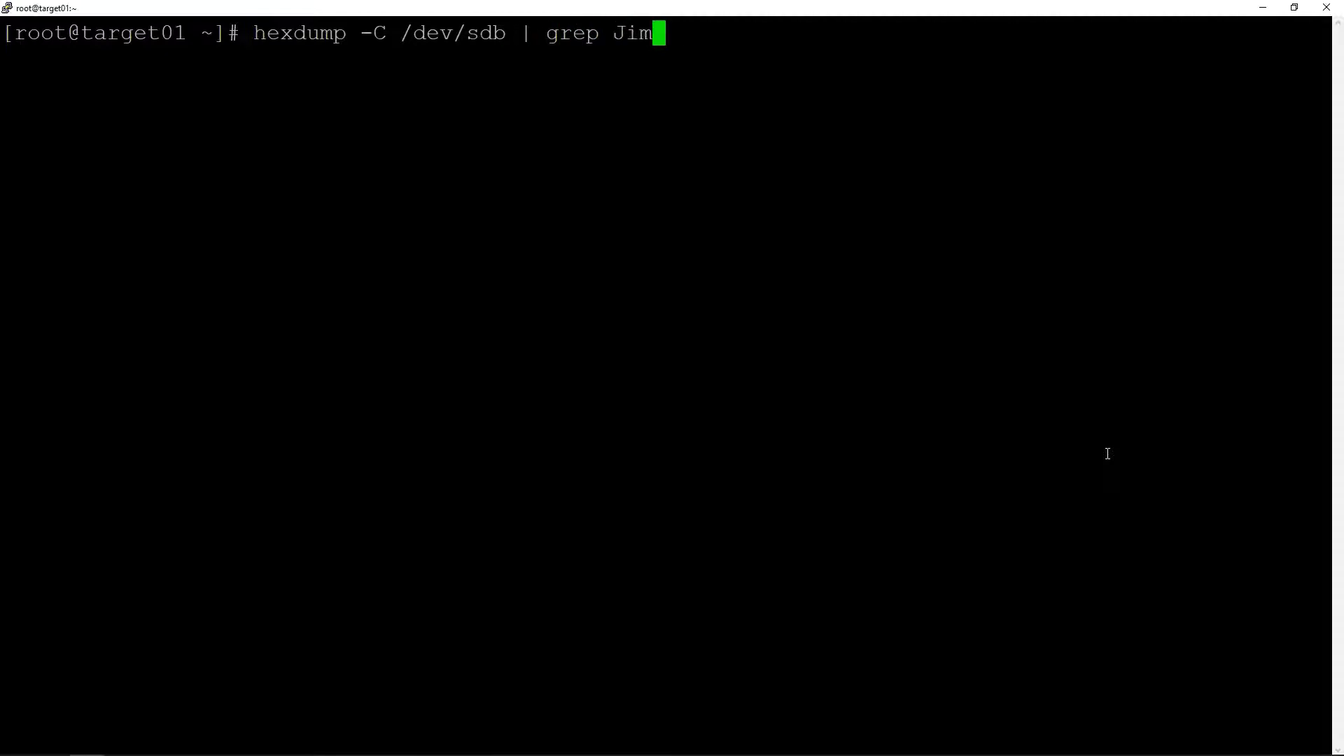
pyautogui.press('Return')
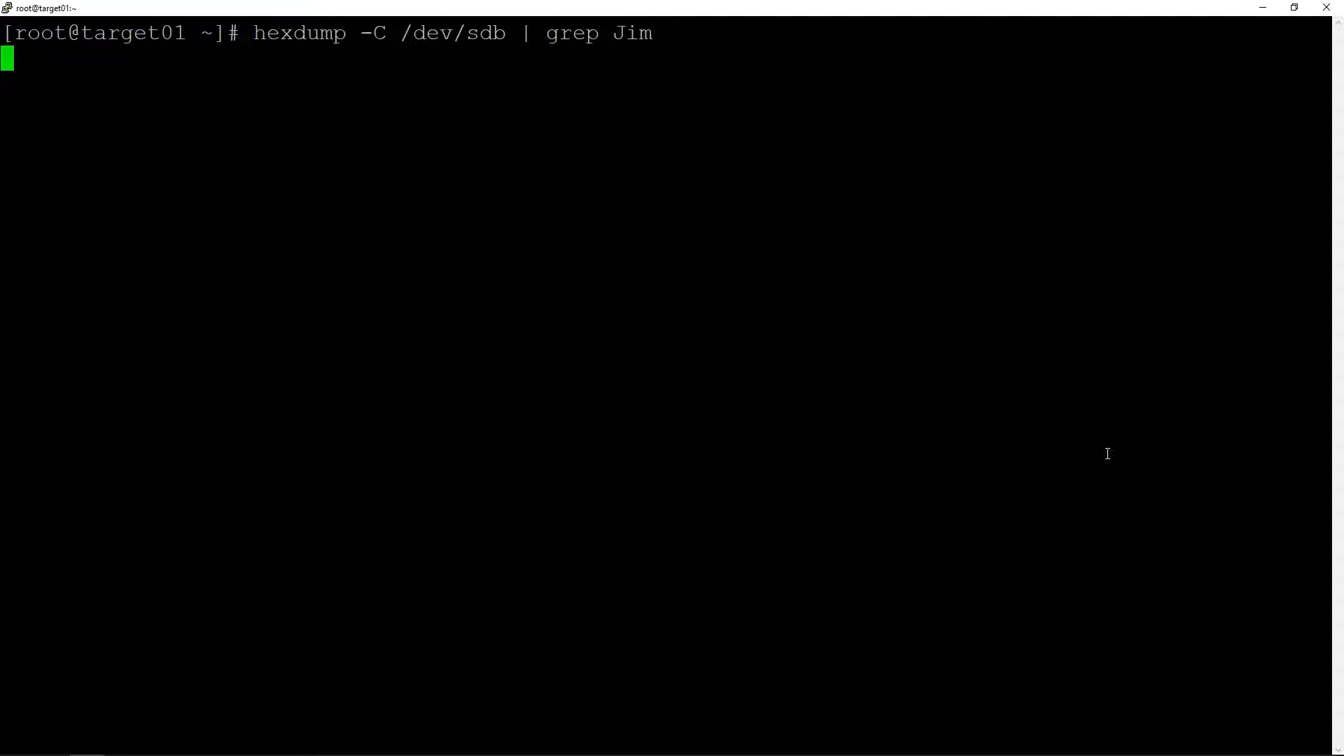